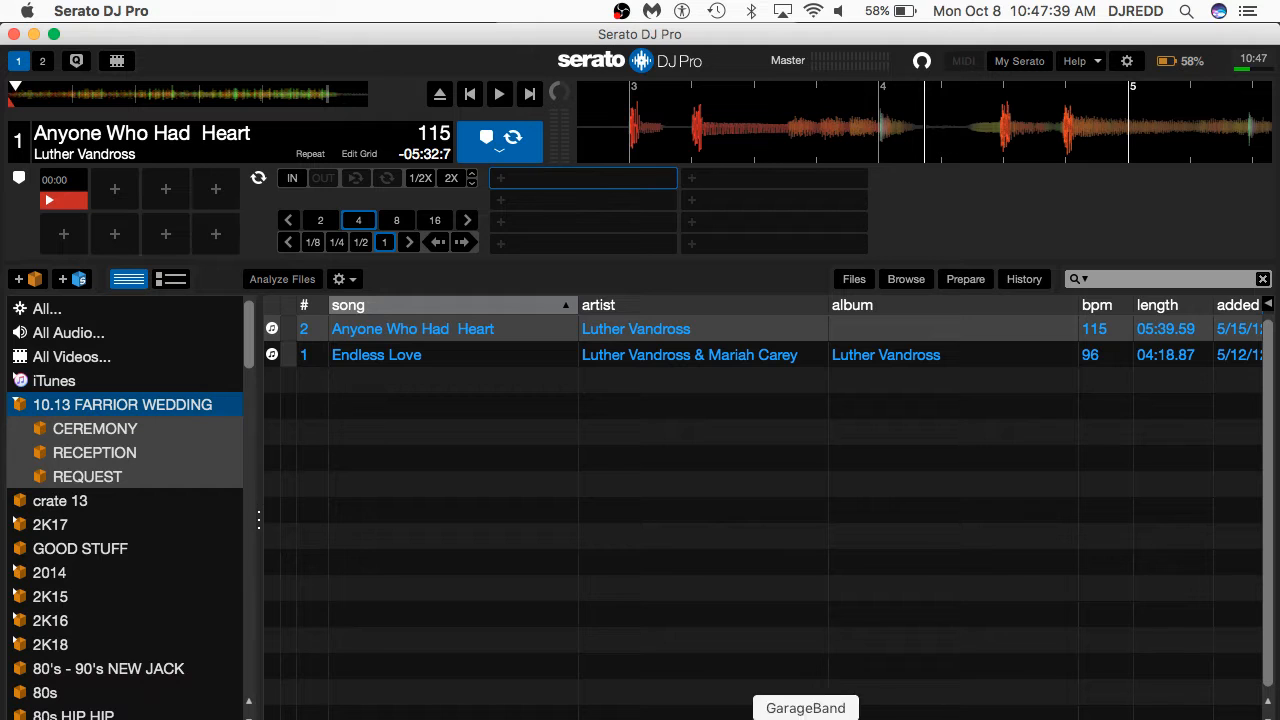
Step: Check the wedding song form LW.pdf in Preview and add four new crates in Serato DJ Pro
left_click(823, 716)
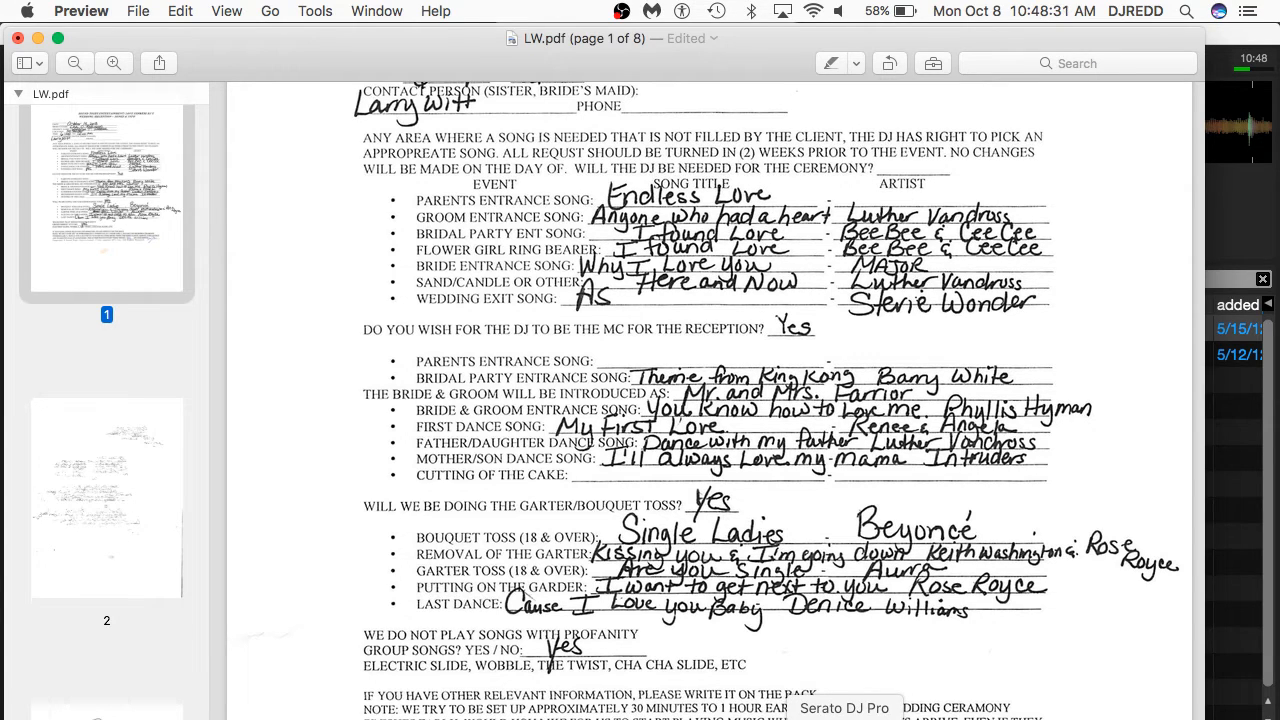
left_click(844, 716)
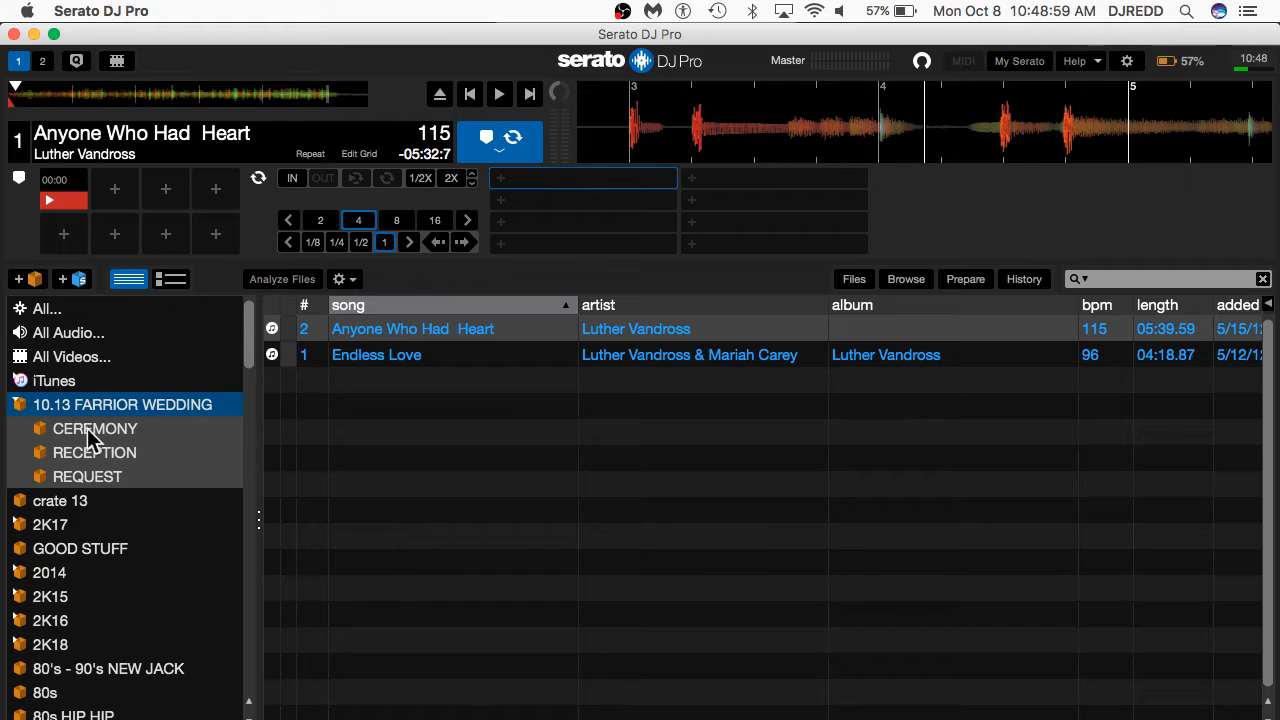
left_click(35, 280)
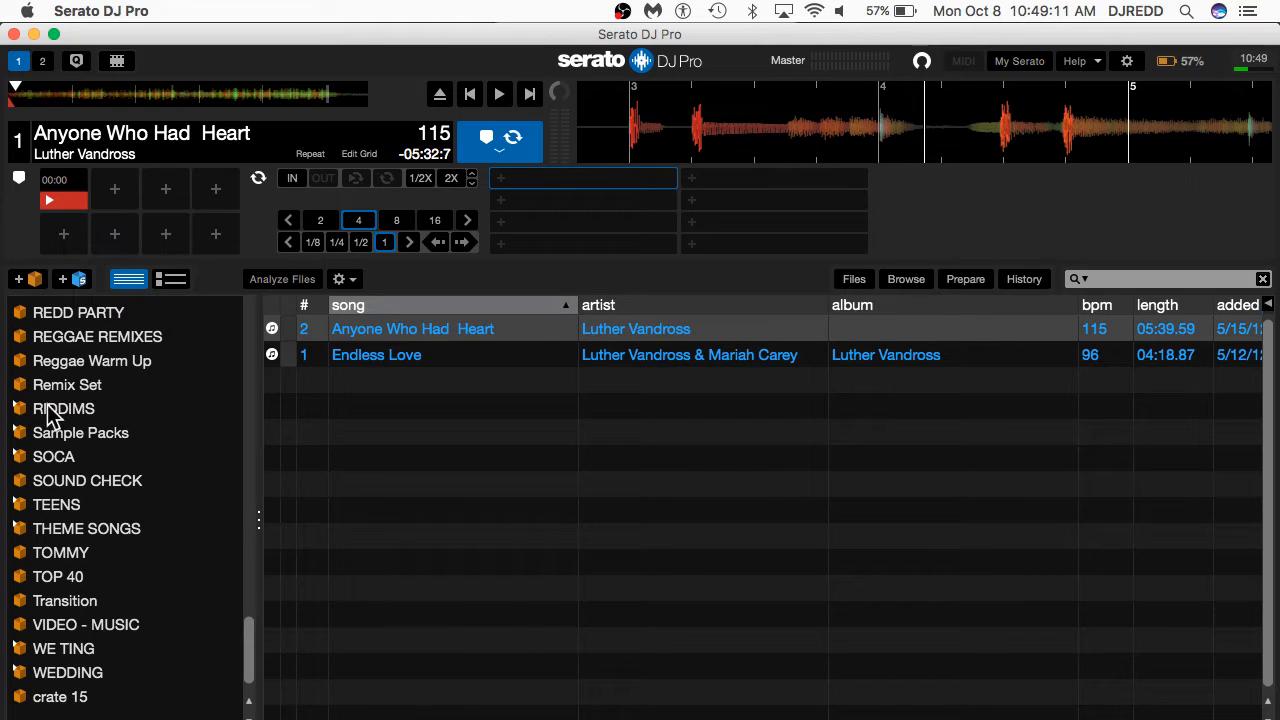
left_click(37, 282)
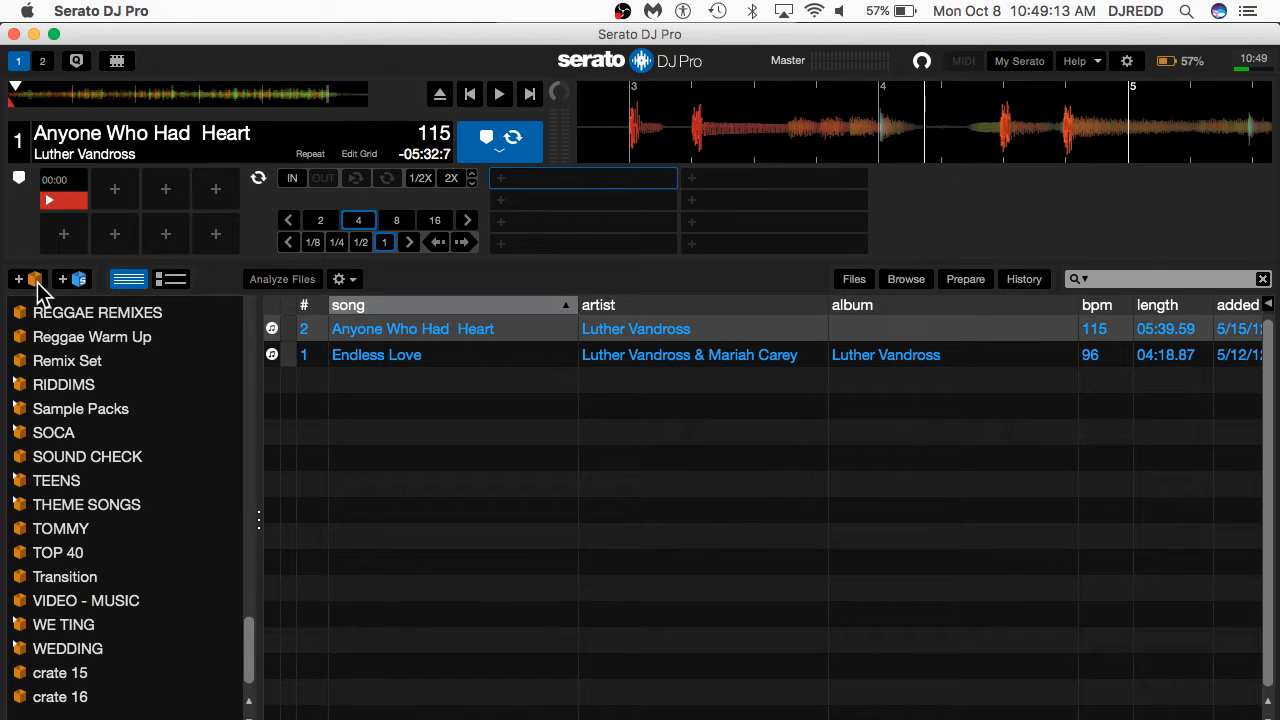
left_click(37, 282)
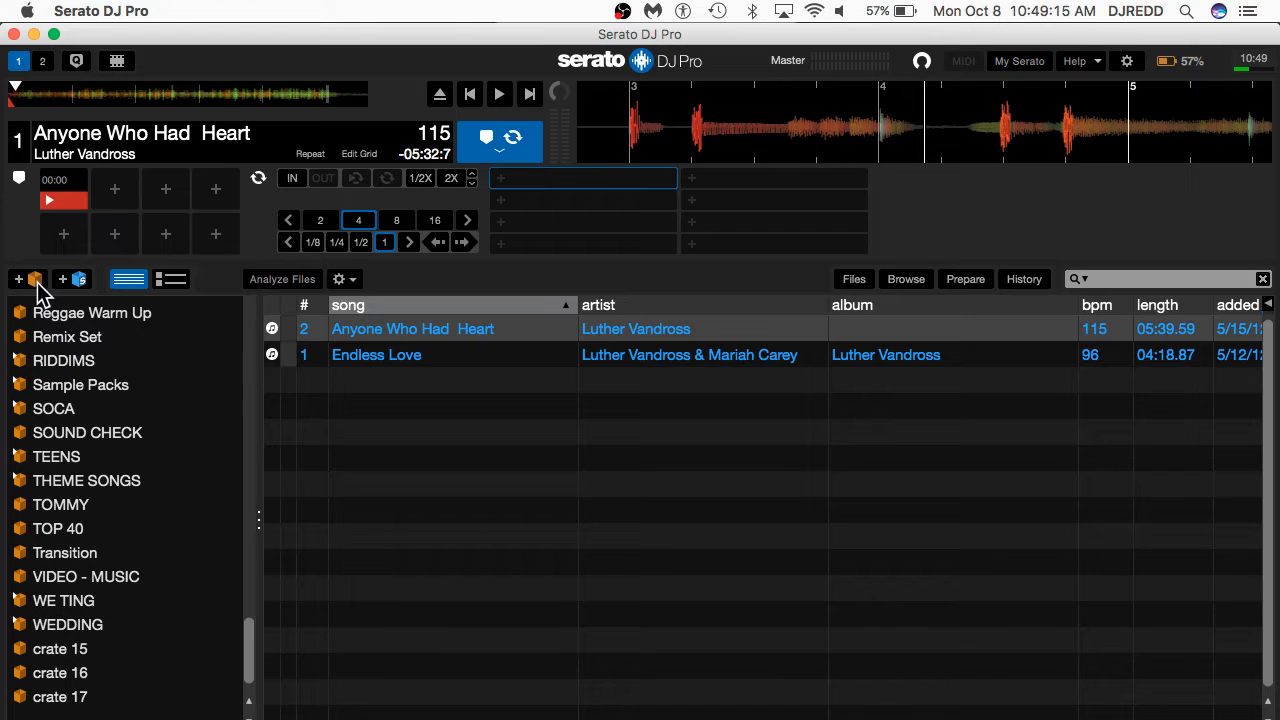
left_click(37, 282)
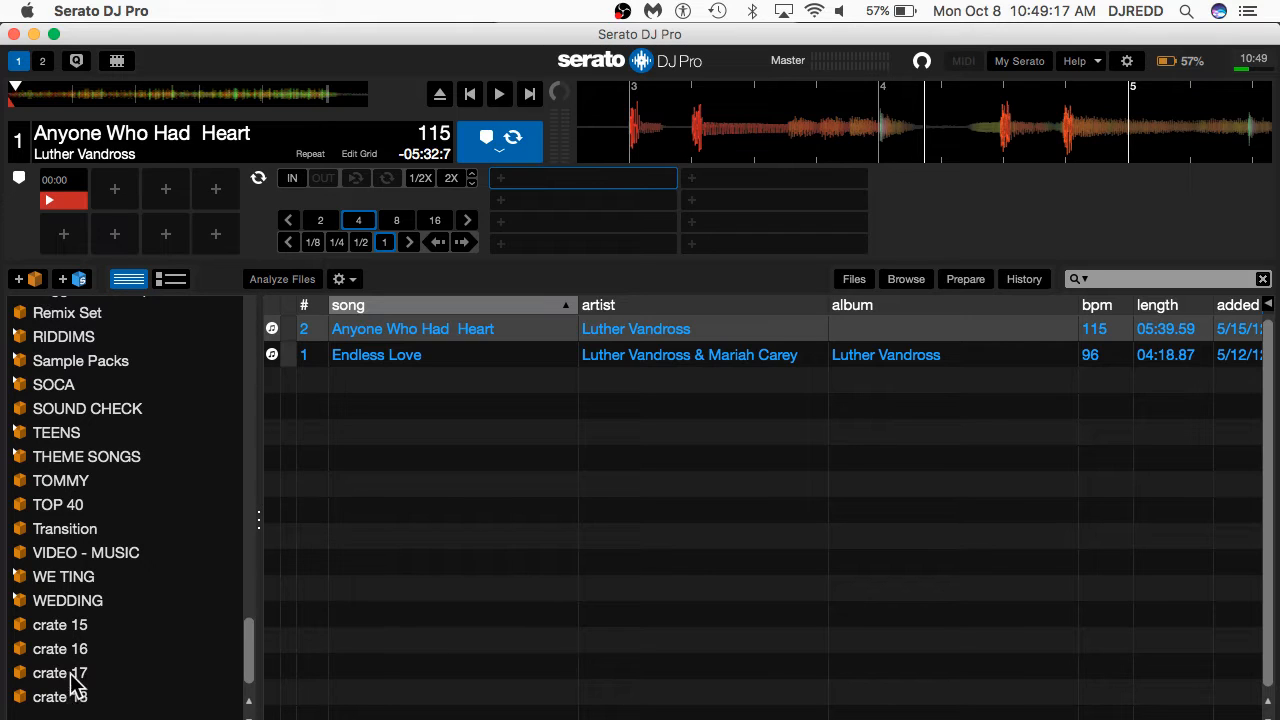
Step: Rename crate 15 with the date 10.8, the client's surname and the word WEDDING
double_click(58, 624)
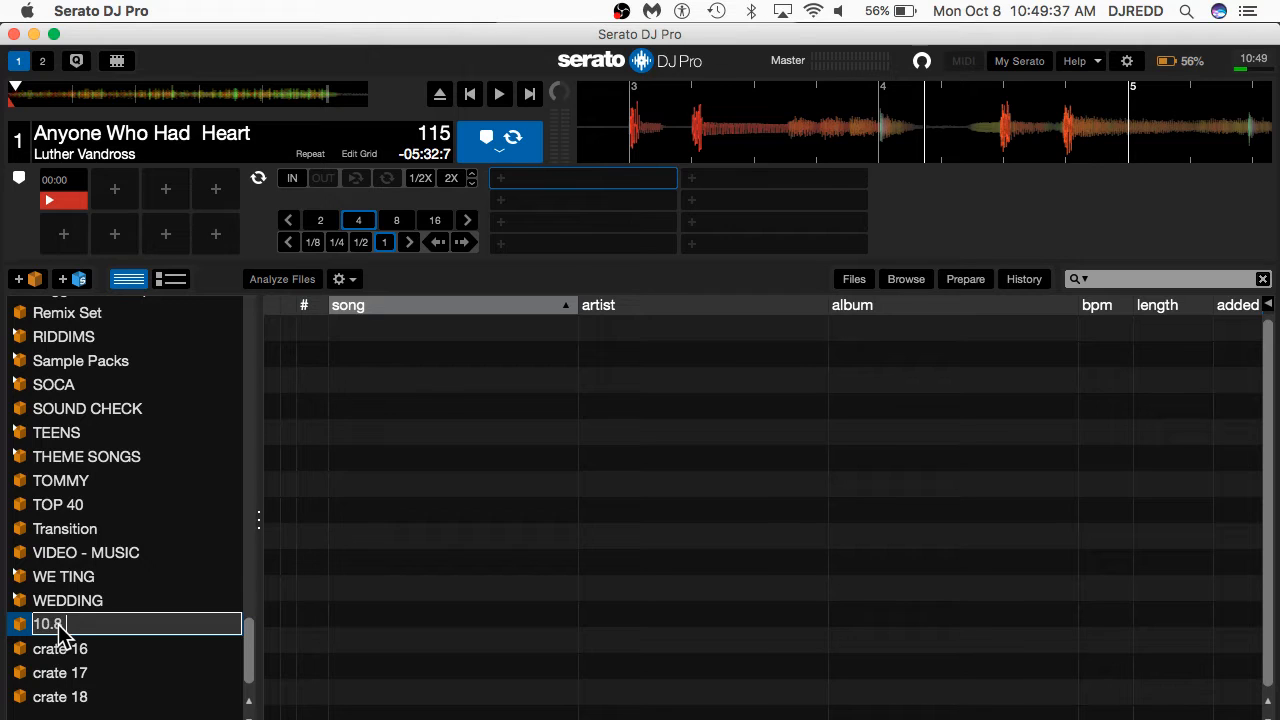
type("JOHNSON WEDDING")
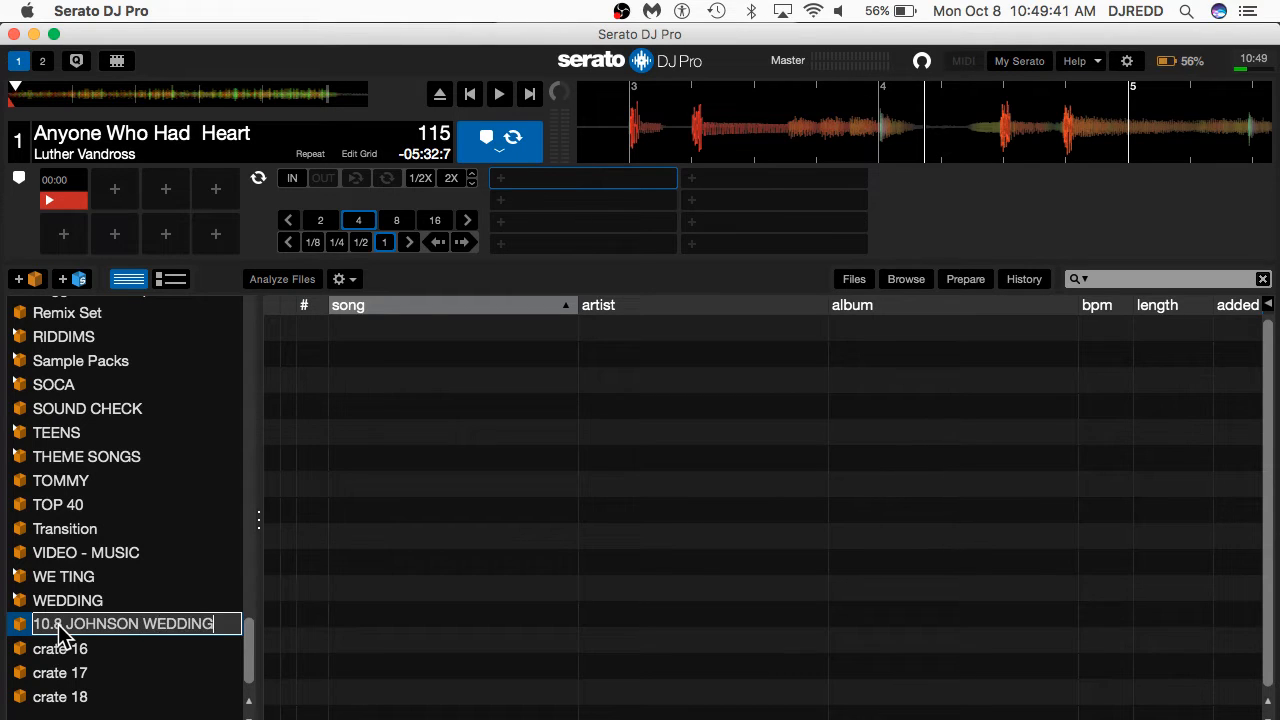
key("Return")
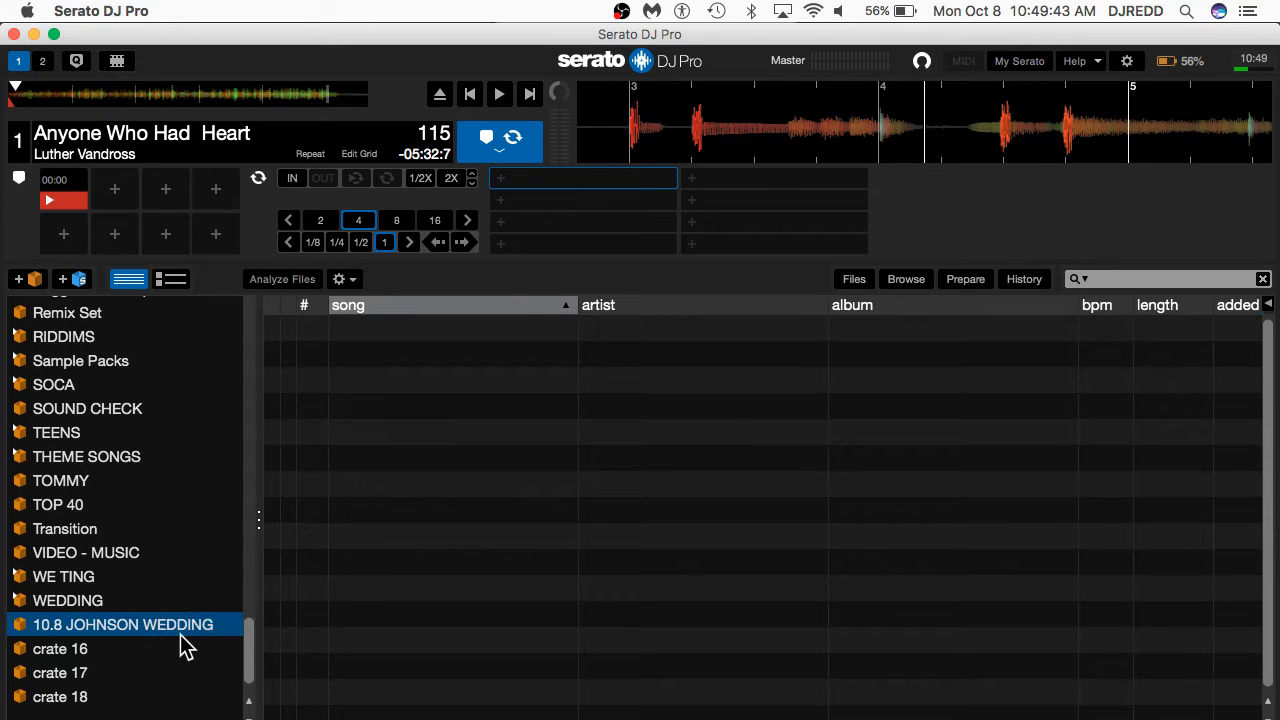
Step: Rename crate 16 as CEREMONY
double_click(60, 650)
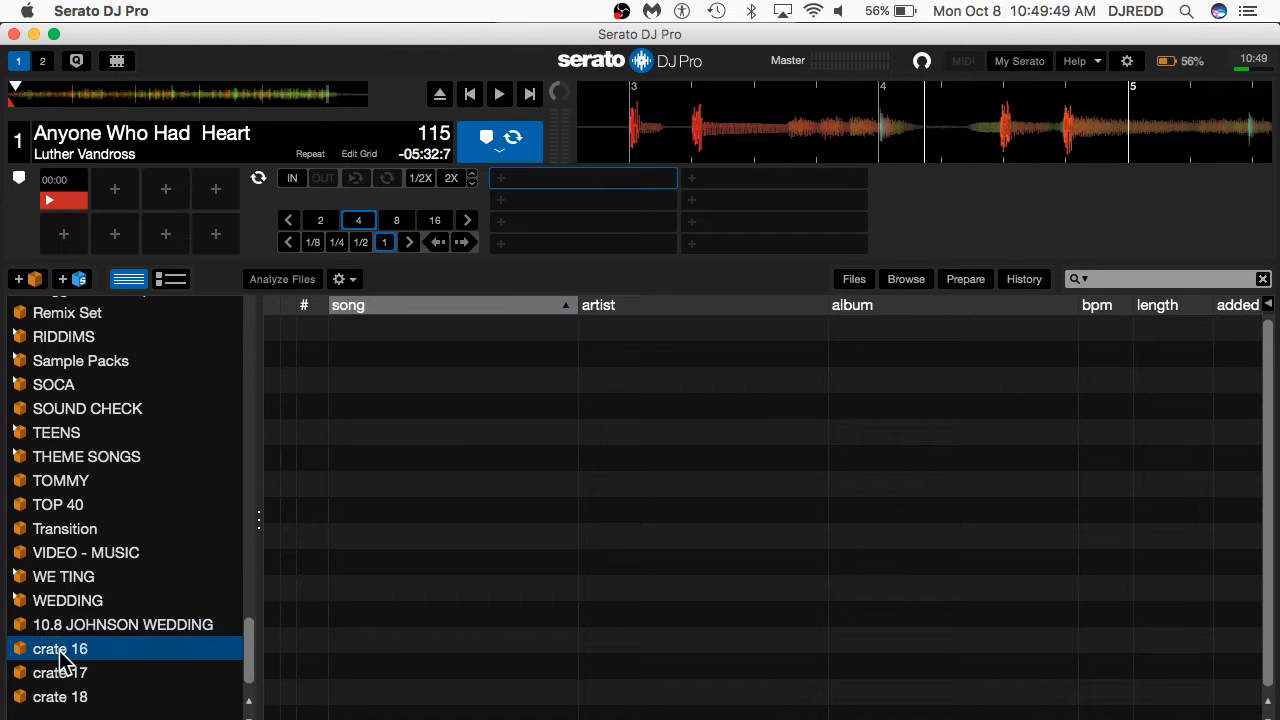
type("CERE")
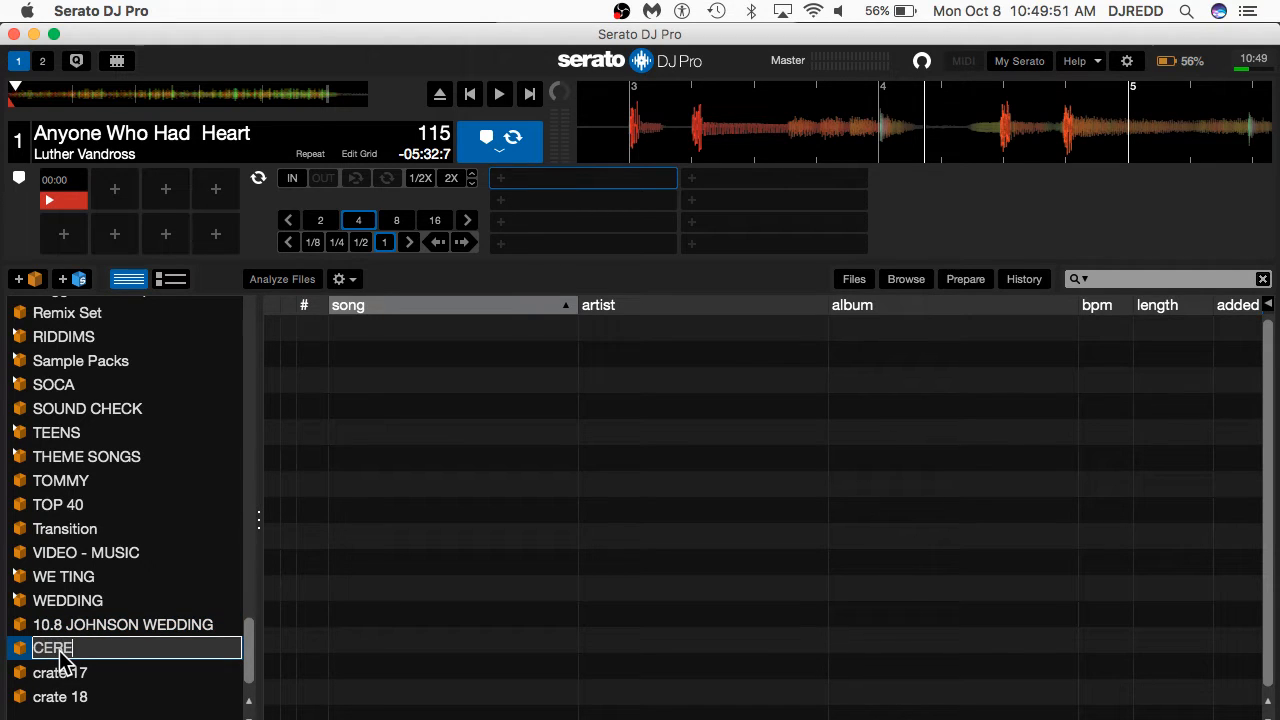
type("MONY")
key("Return")
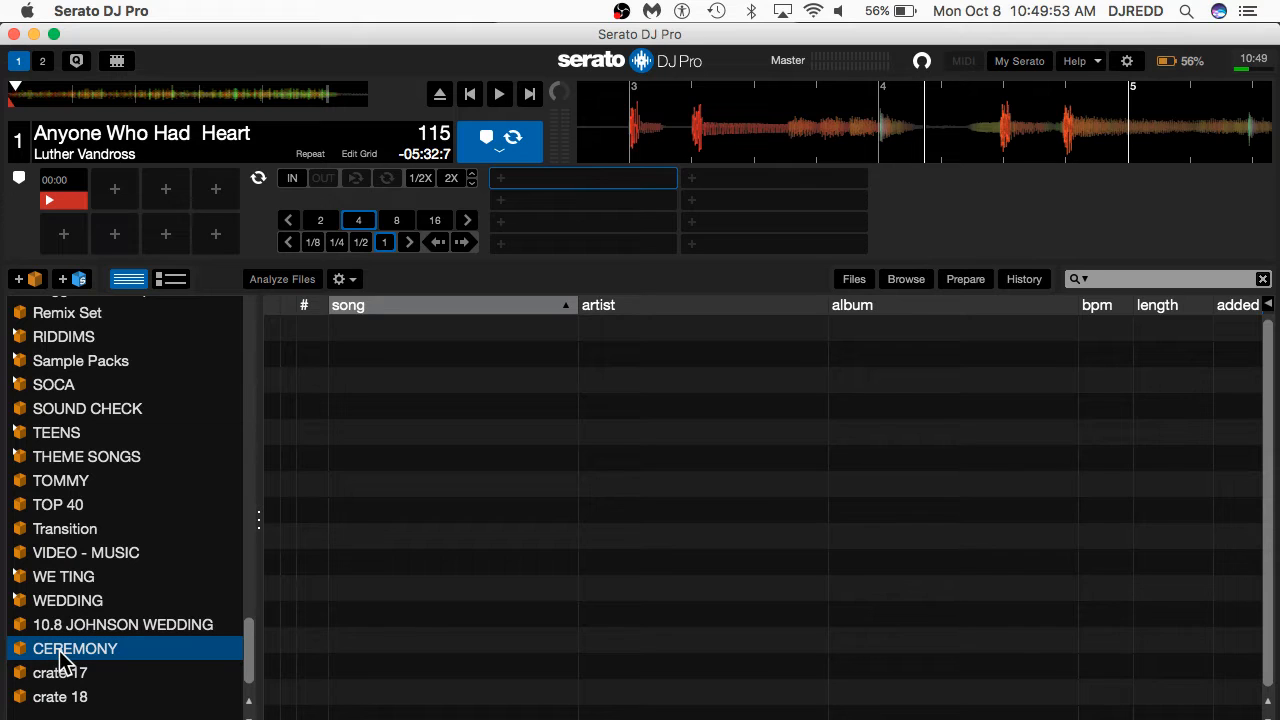
Step: Rename crate 17 as RECEPTION
double_click(59, 678)
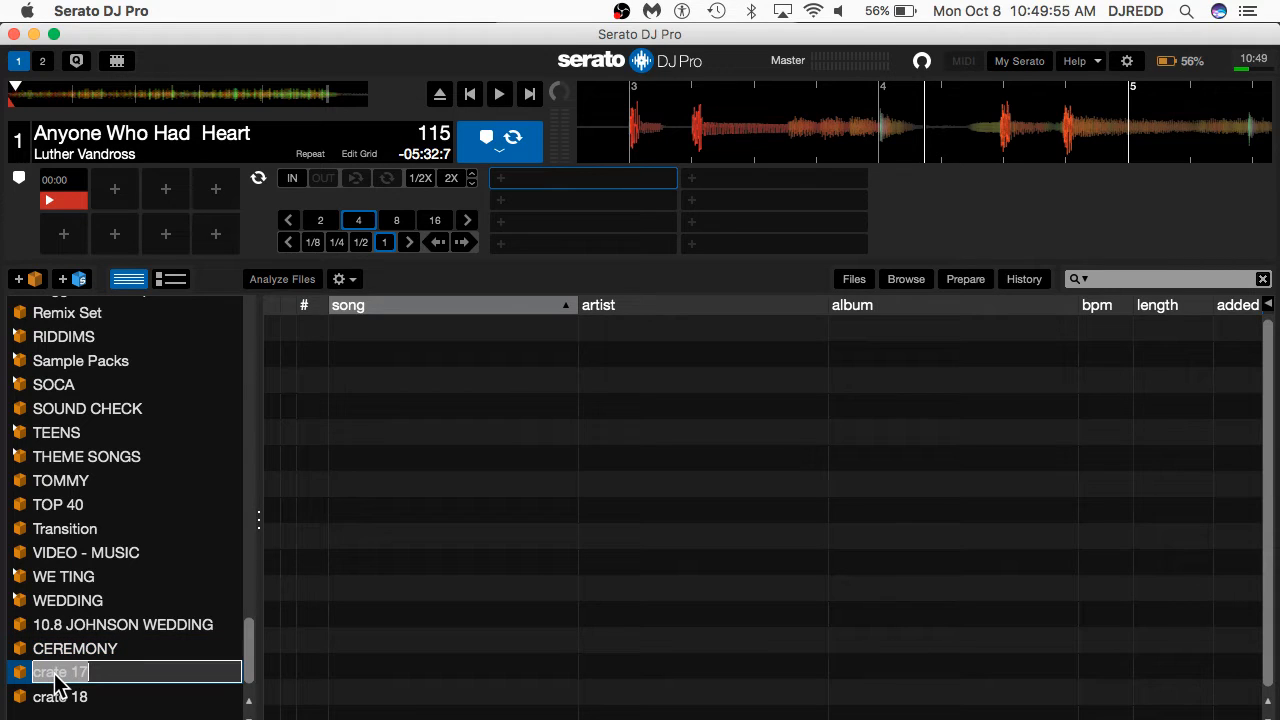
type("RECEPTOPN")
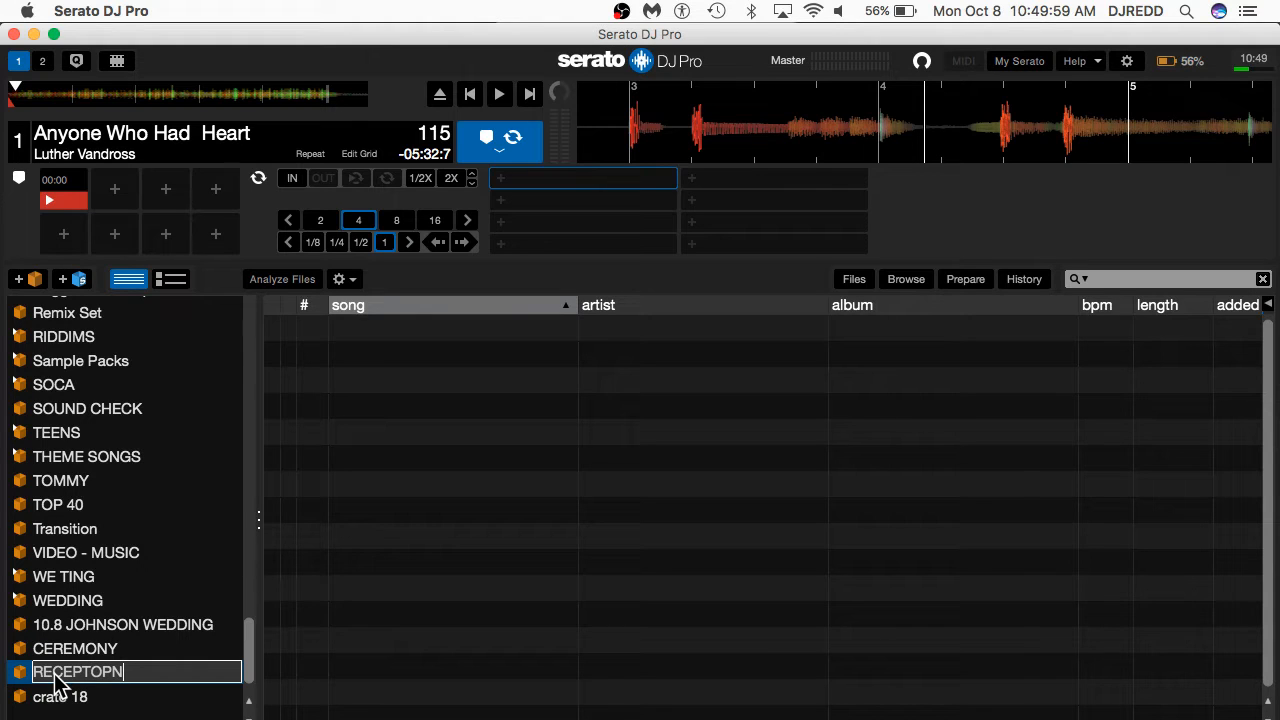
key("BackSpace")
key("BackSpace")
key("BackSpace")
key("BackSpace")
type("TION")
key("Return")
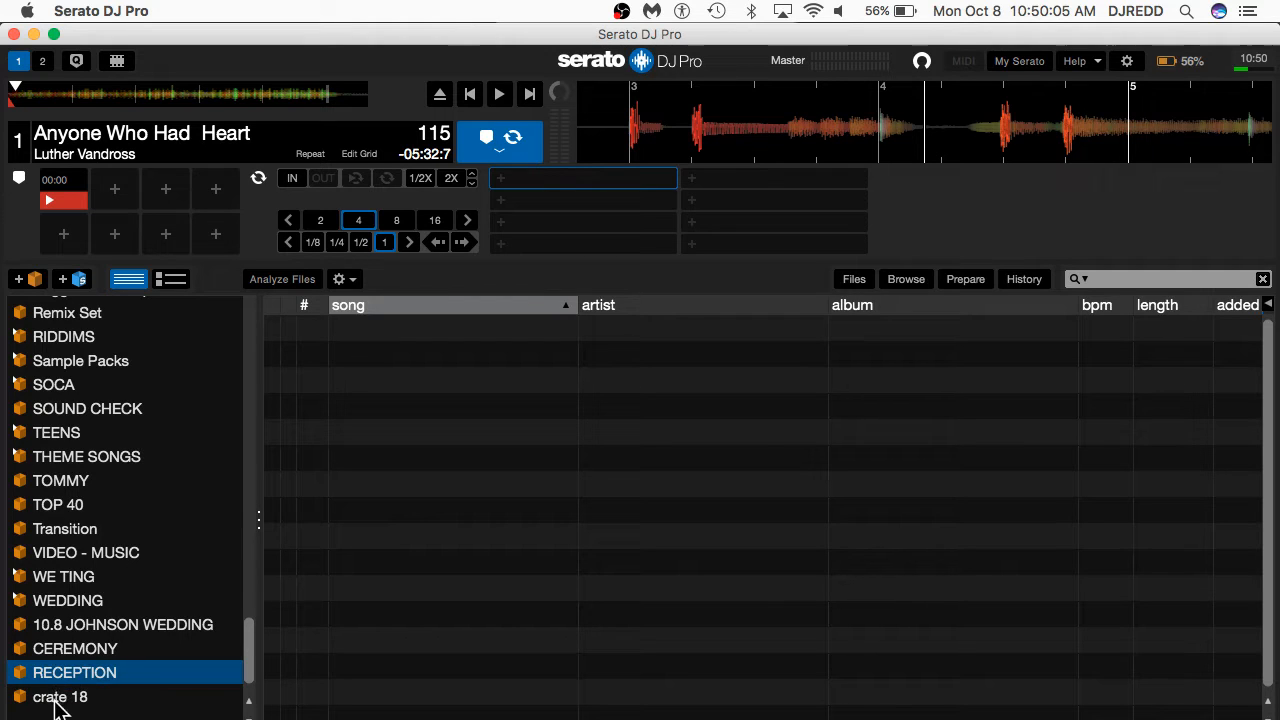
Step: Rename crate 18 as REQUST
double_click(57, 698)
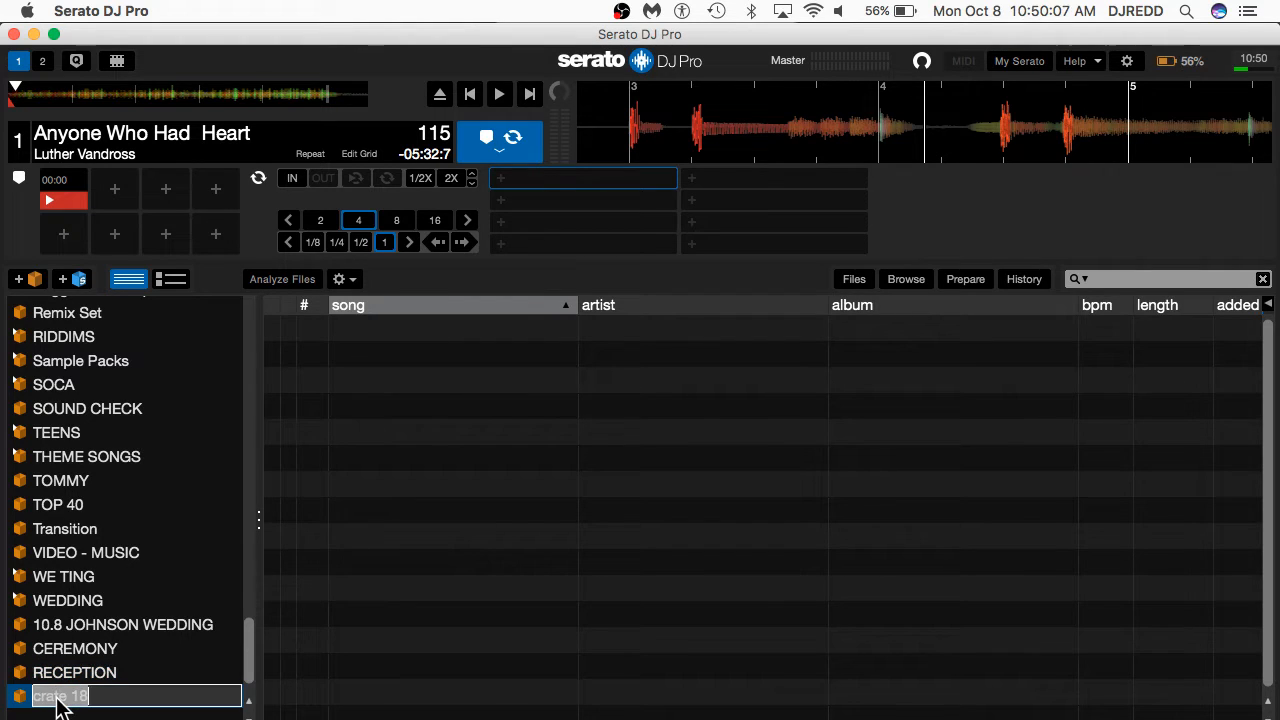
type("RE")
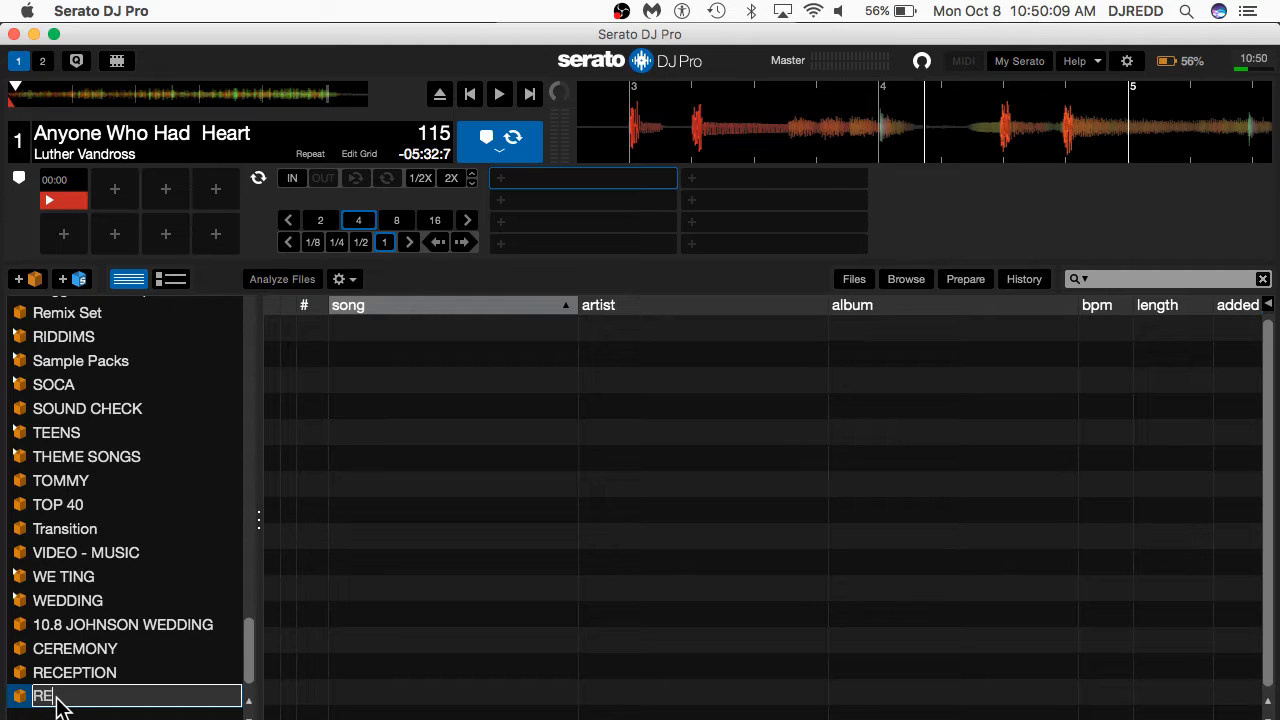
type("QUST")
key("Return")
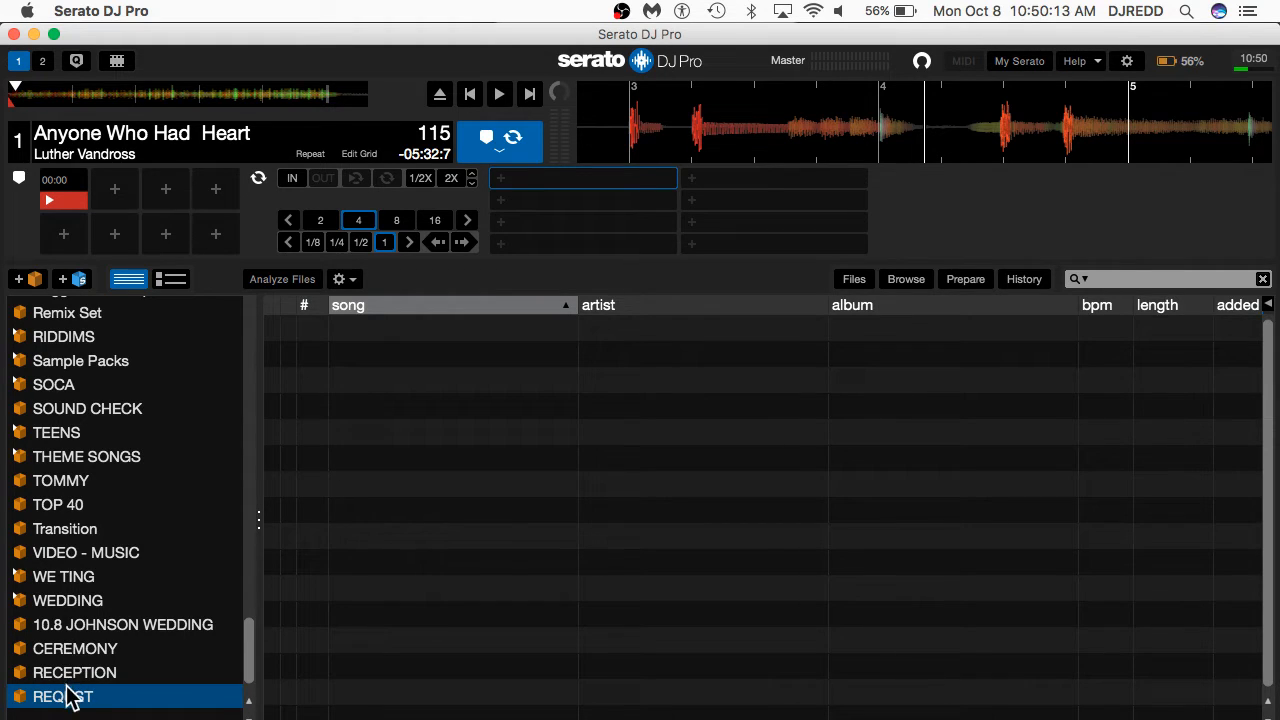
Step: Nest the REQUST, RECEPTION and CEREMONY crates inside the 10.8 wedding crate, and collapse and re-expand it to check
left_click_drag(68, 705, 74, 640)
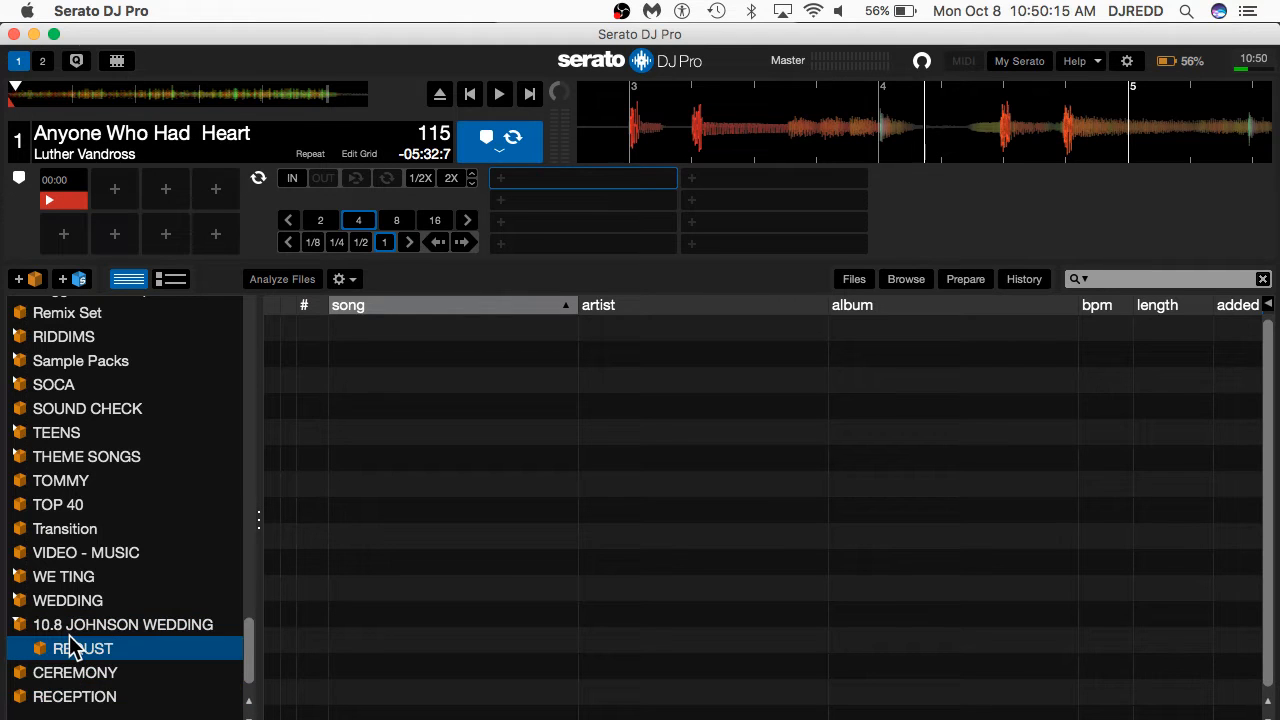
left_click_drag(55, 698, 67, 646)
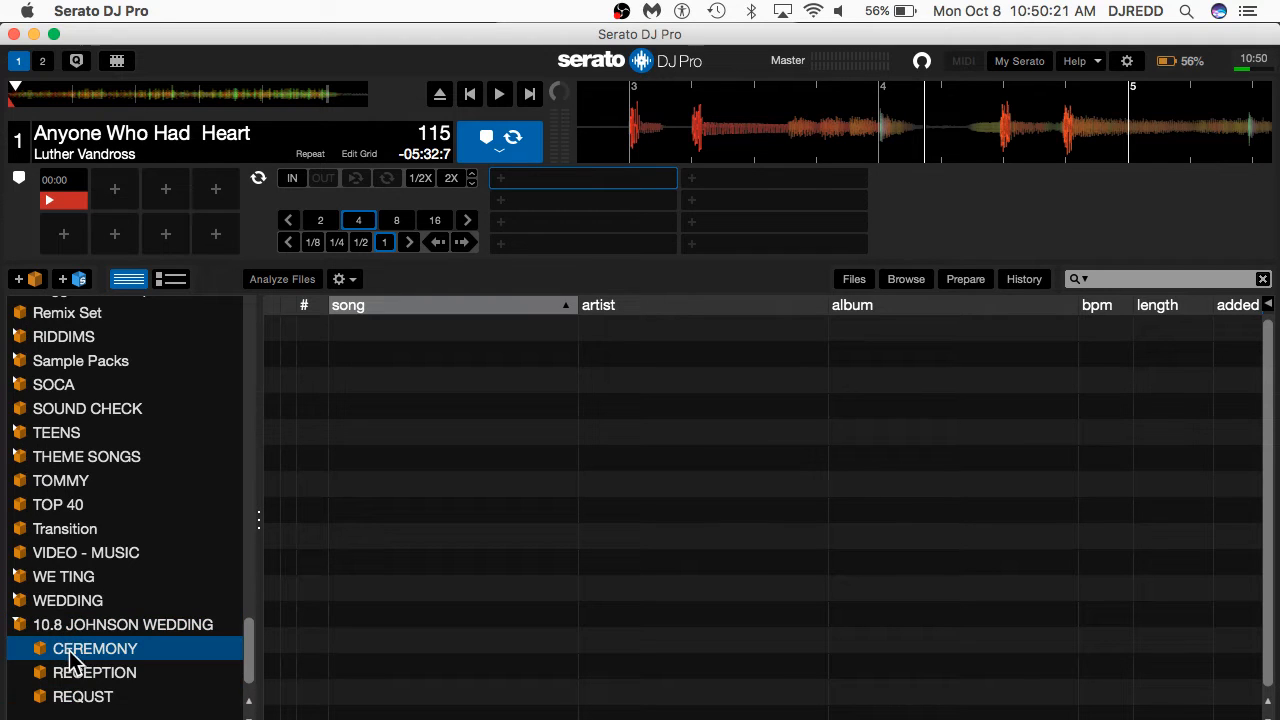
left_click(17, 625)
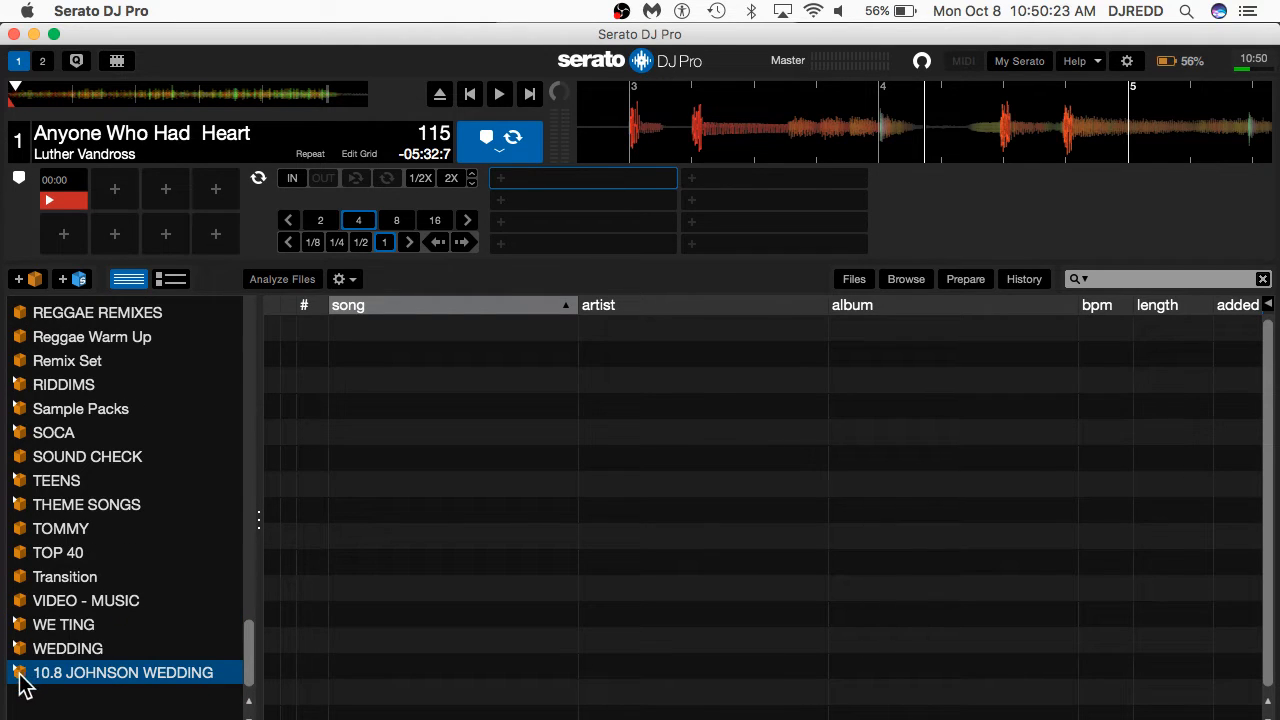
left_click(18, 673)
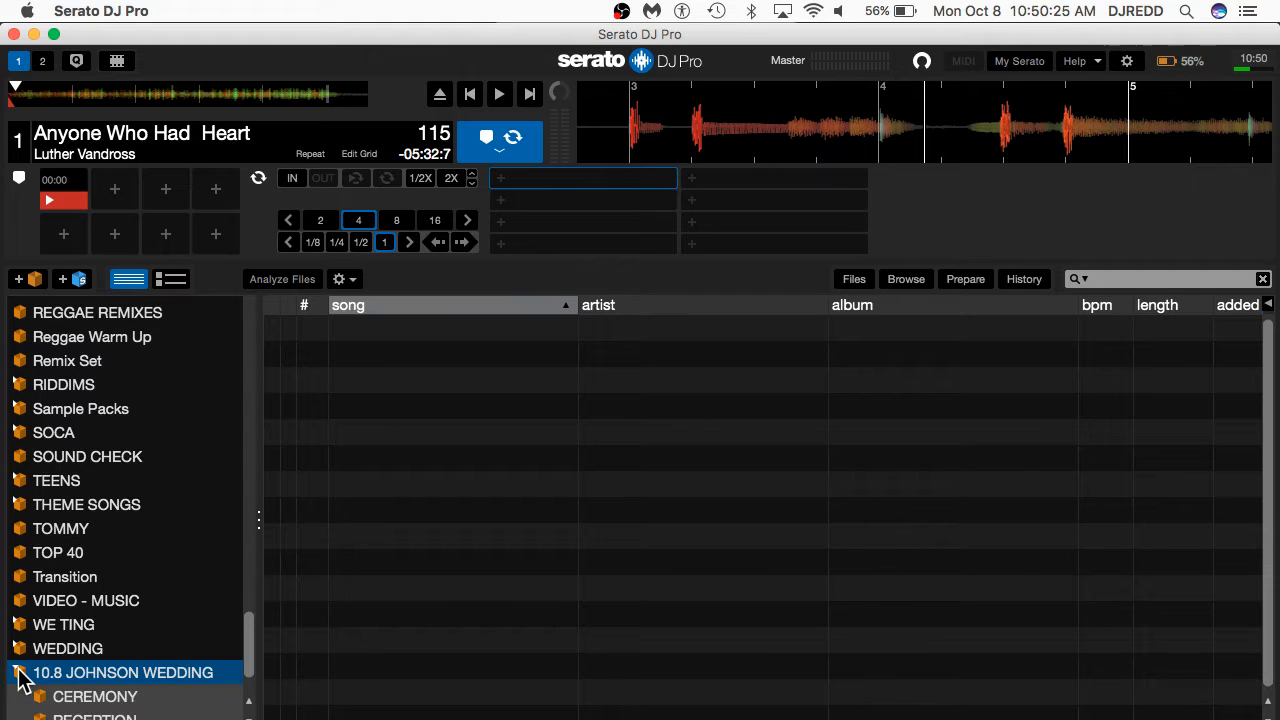
scroll(126, 694, "down", 2)
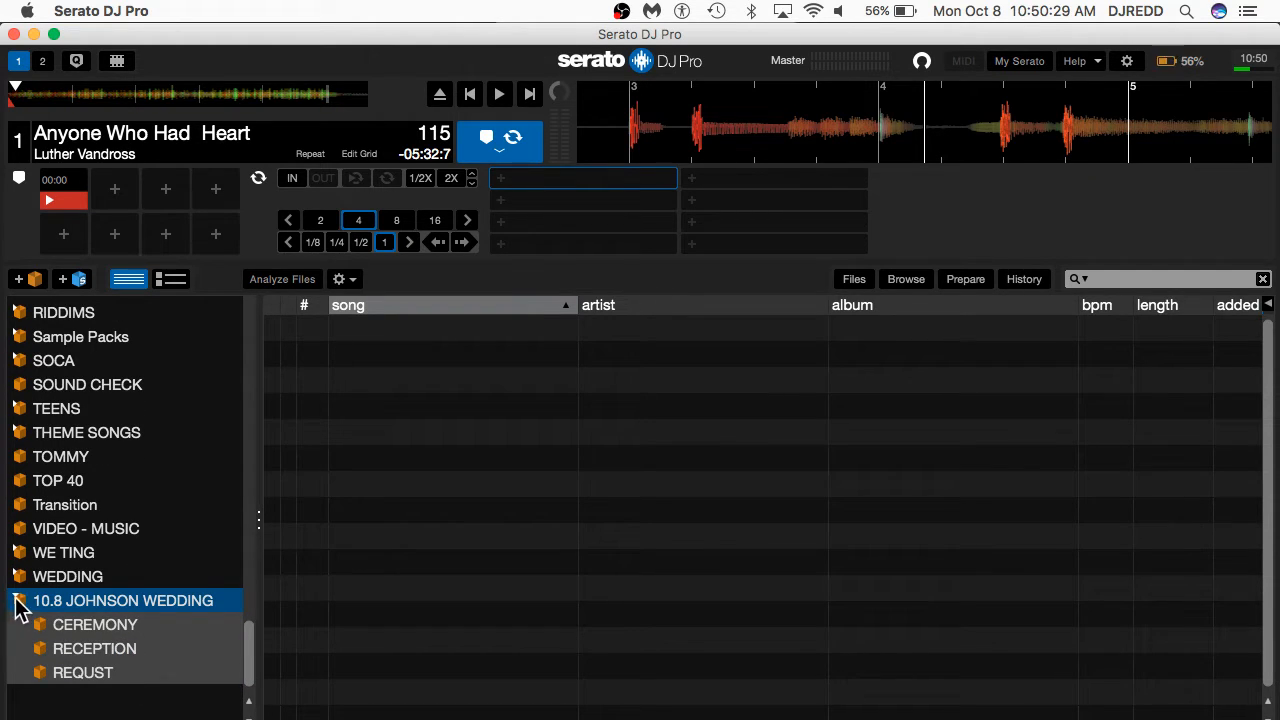
Step: View the new CEREMONY subcrate and the TEENS crate, collapsing and re-expanding the 10.8 wedding crate
left_click(100, 624)
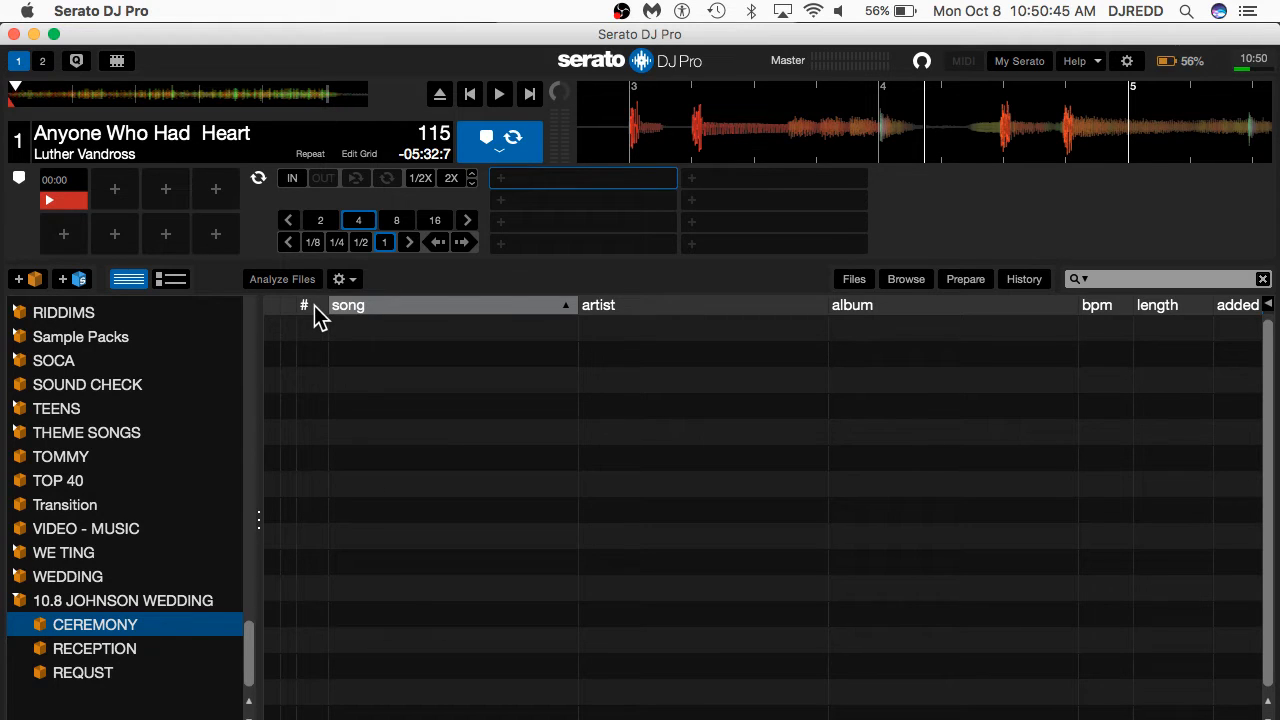
left_click(20, 604)
left_click(62, 482)
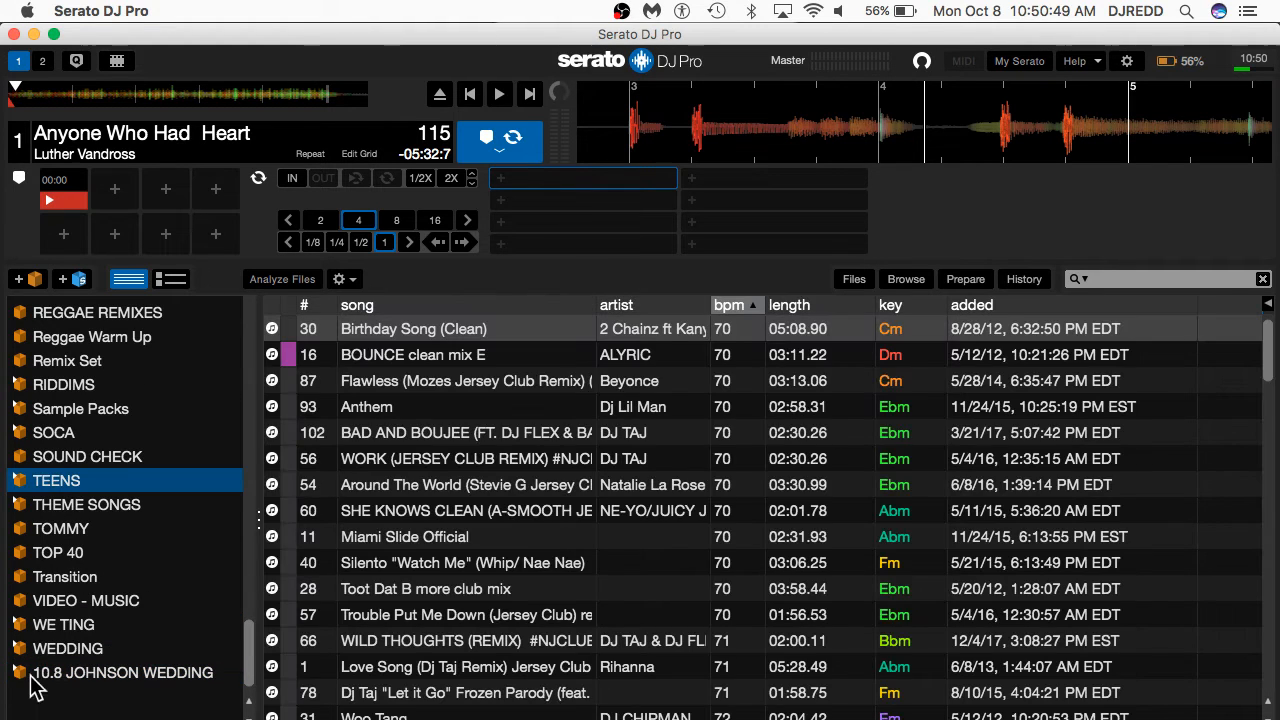
left_click(20, 674)
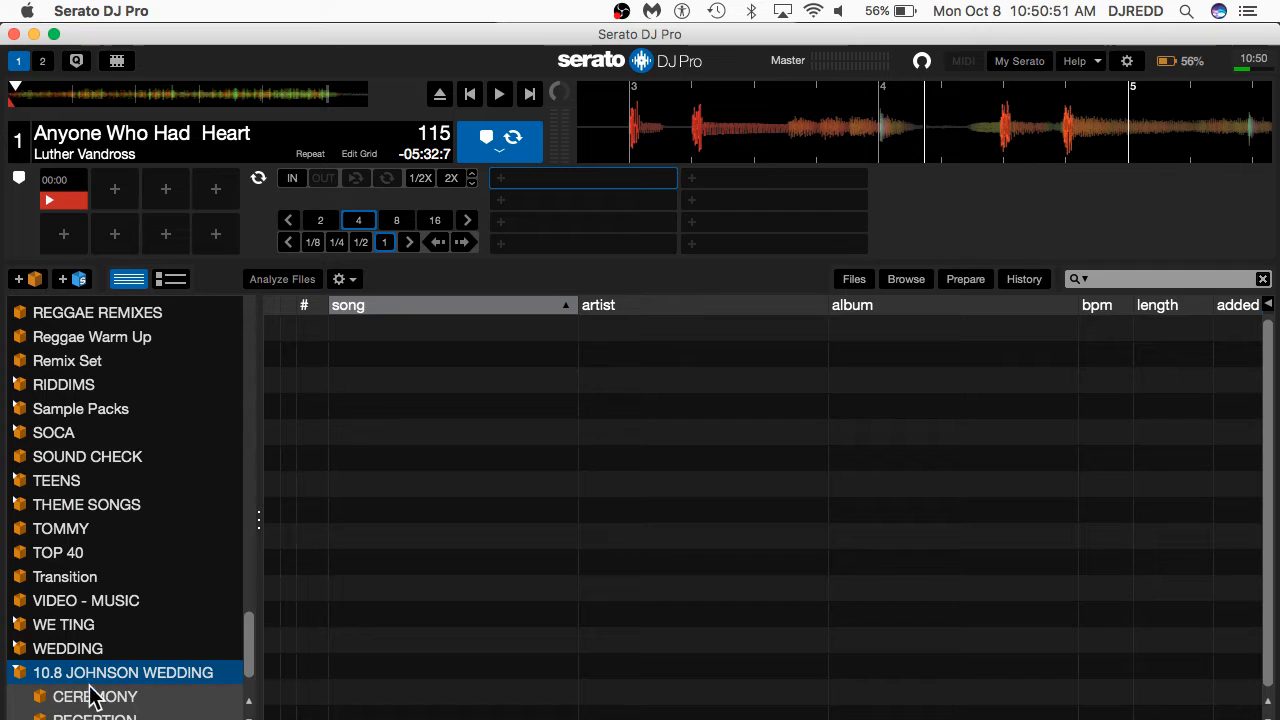
scroll(100, 708, "down", 3)
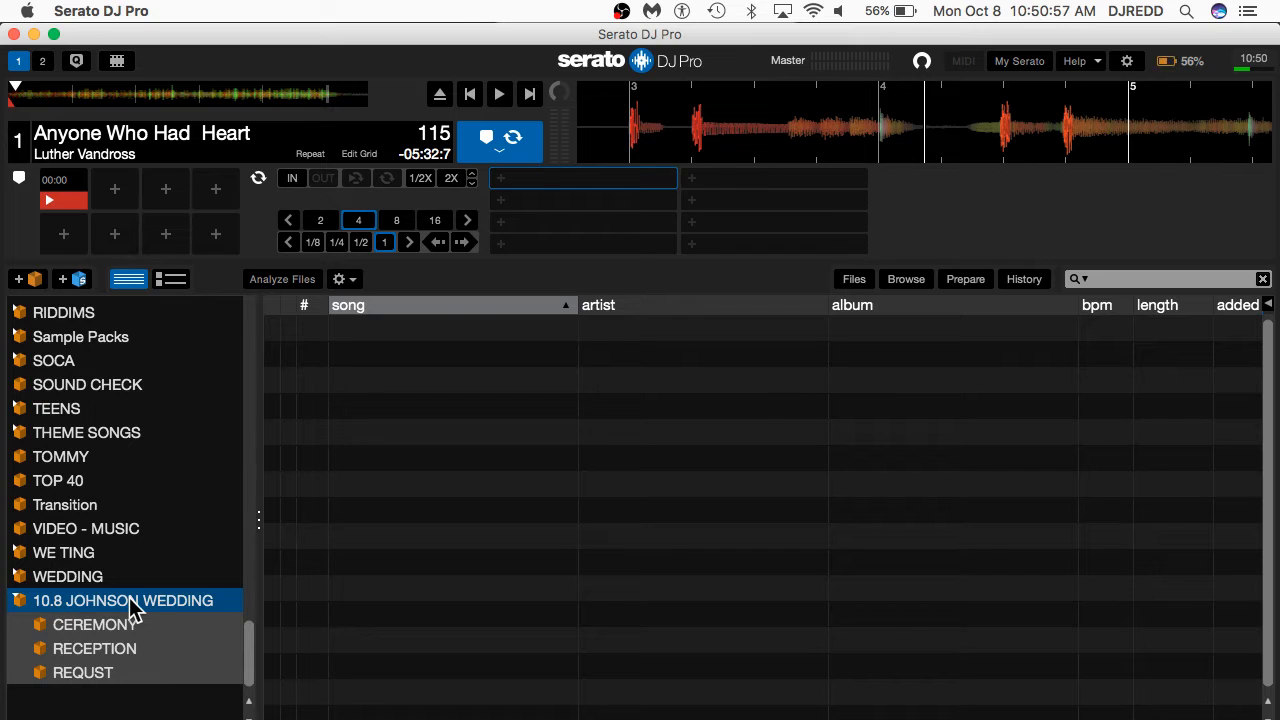
Step: Open the existing 10.13 wedding crate and view the songs in its CEREMONY subcrate
scroll(98, 608, "up", 15)
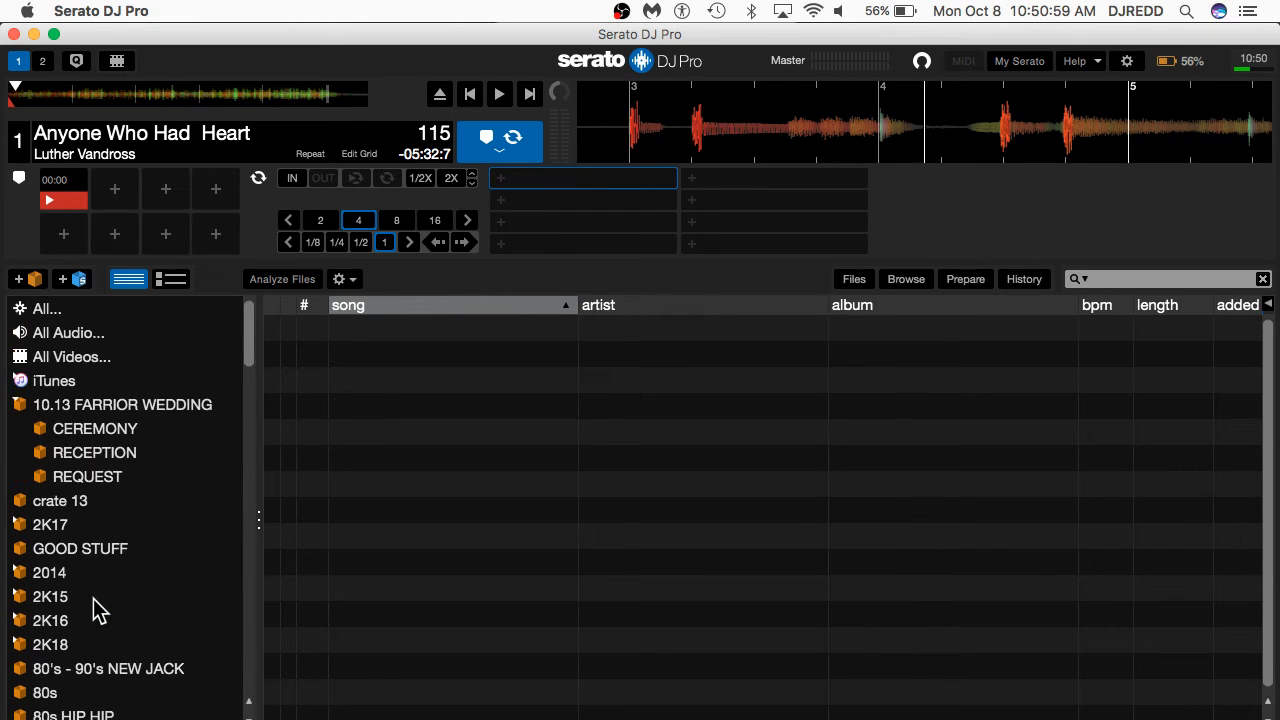
left_click(88, 404)
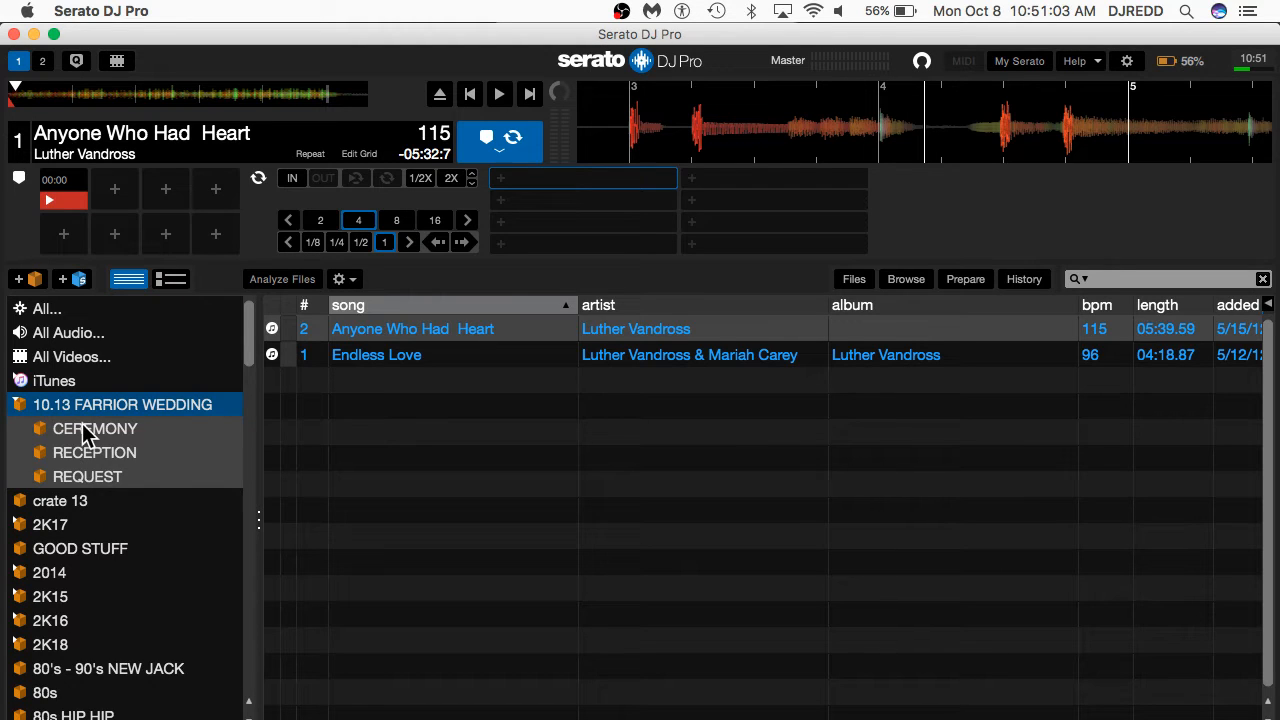
left_click(89, 429)
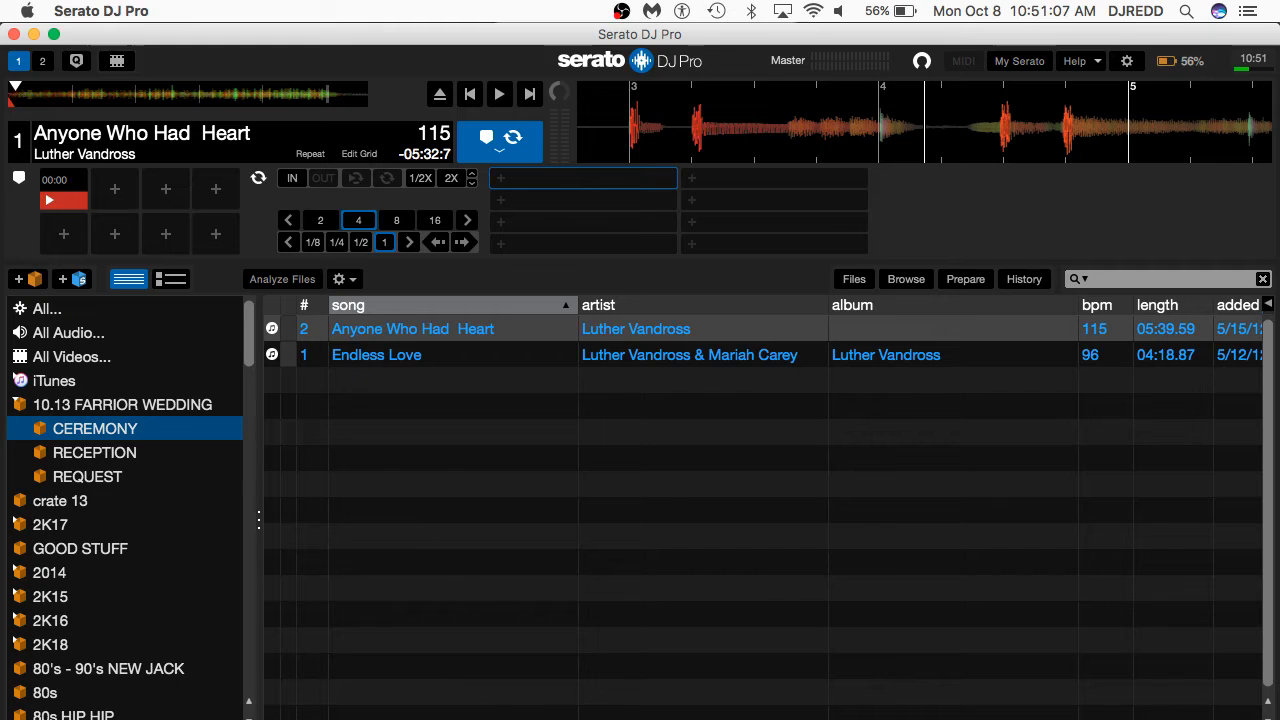
Step: Check the ceremony song order on LW.pdf in Preview, and sort the CEREMONY crate by track number in Serato DJ Pro
left_click(814, 716)
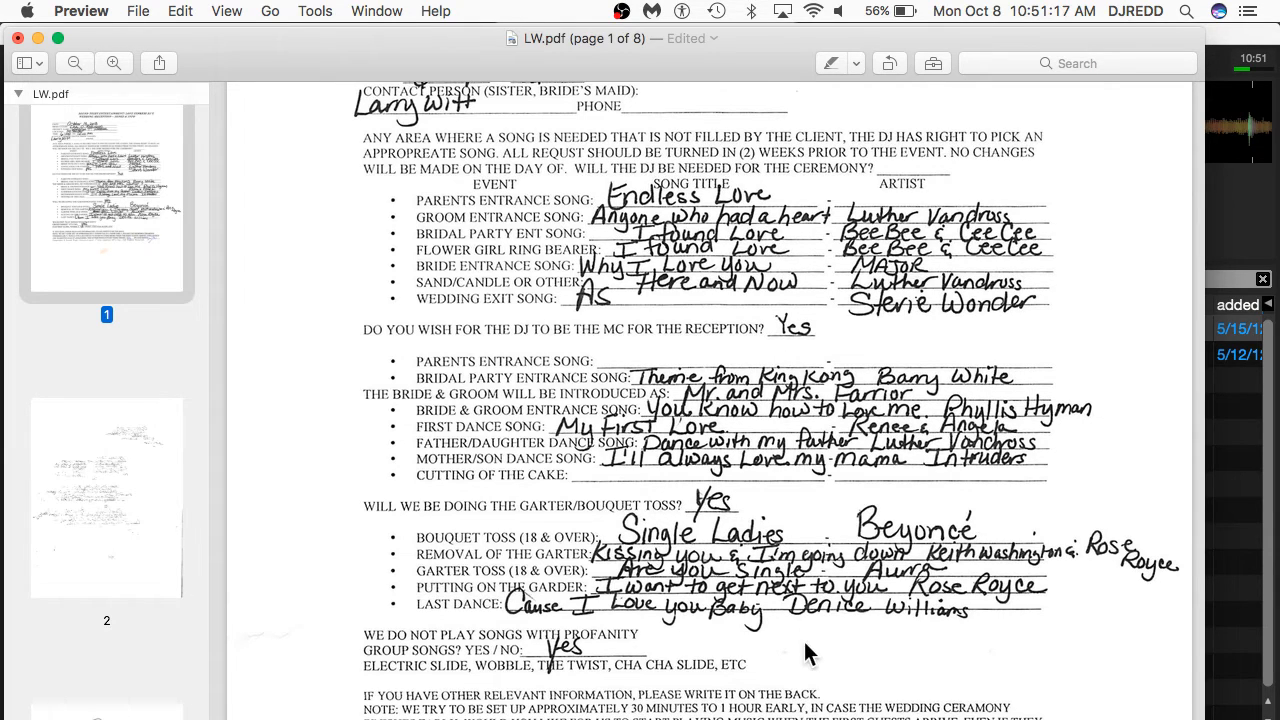
left_click(849, 717)
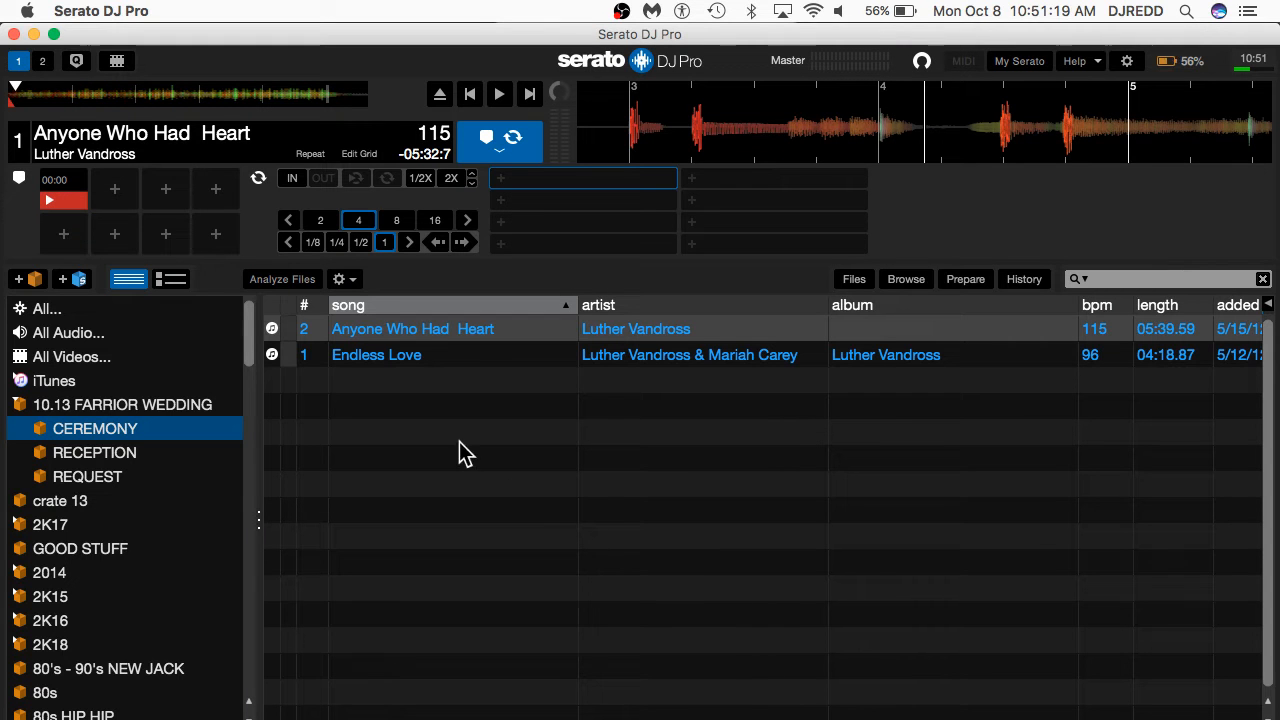
left_click(314, 306)
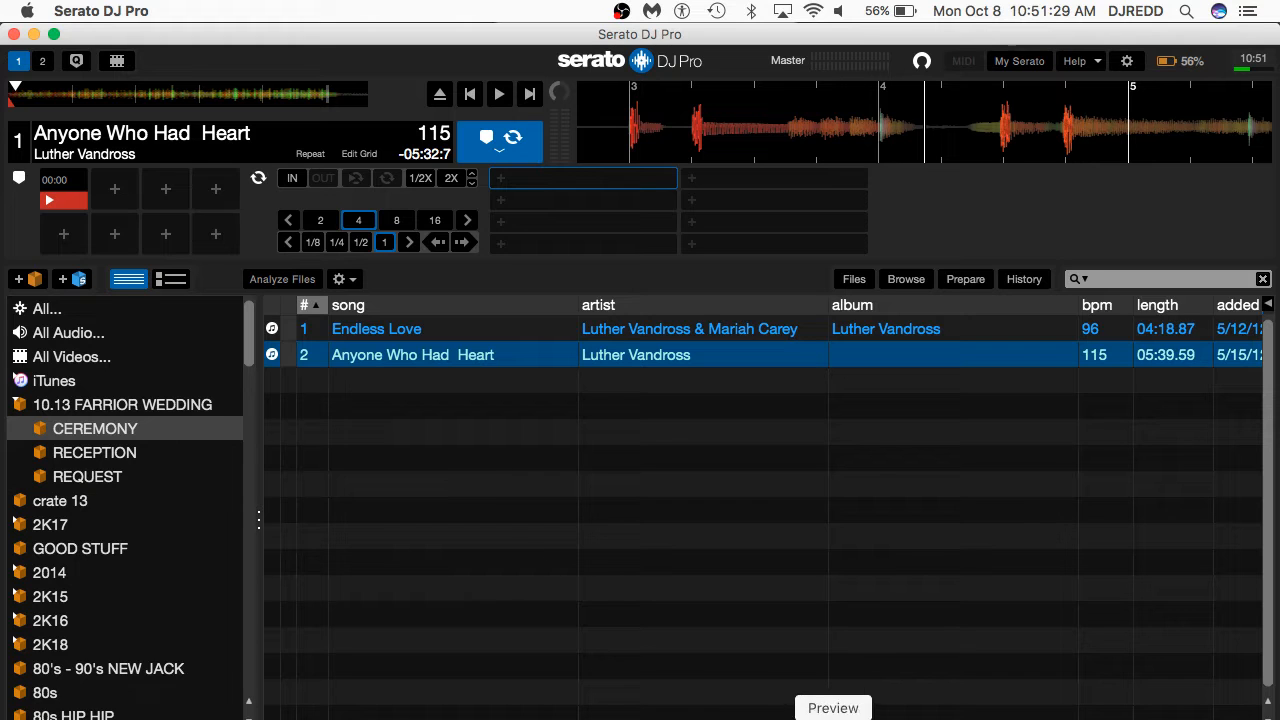
Step: Check the song form in Preview again and display the whole music library in Serato DJ Pro
left_click(829, 716)
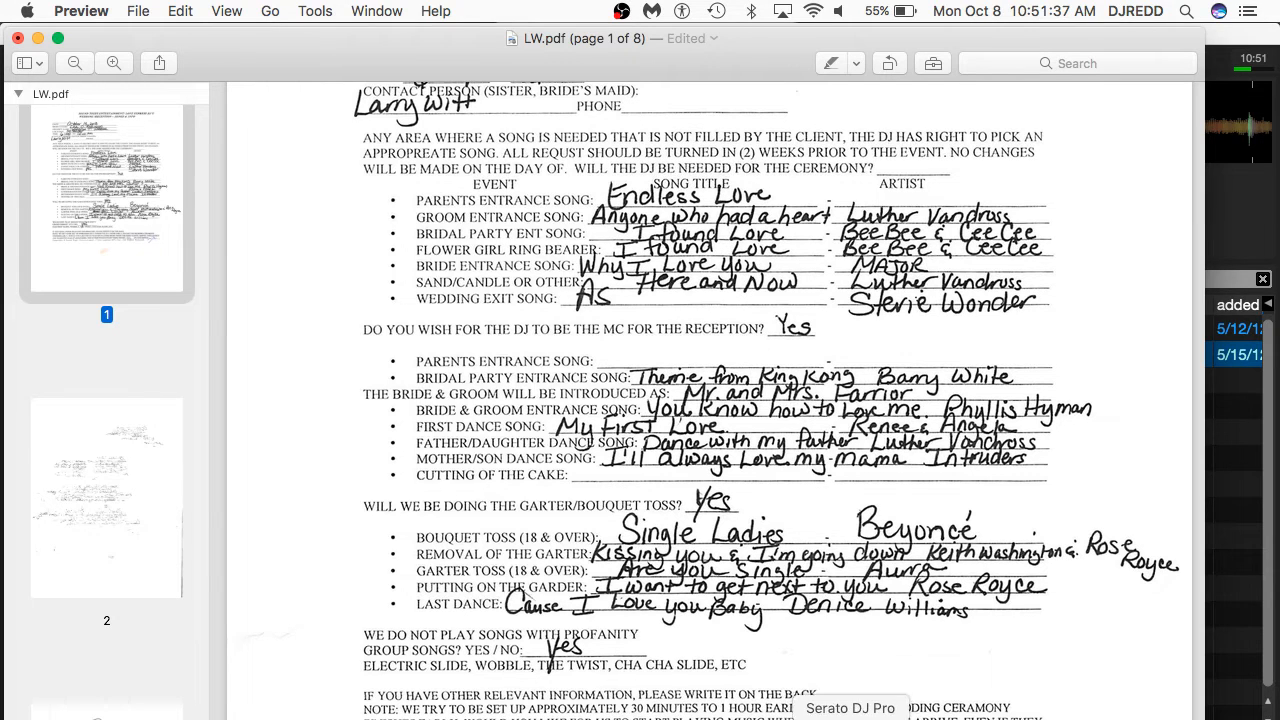
left_click(843, 716)
left_click(136, 306)
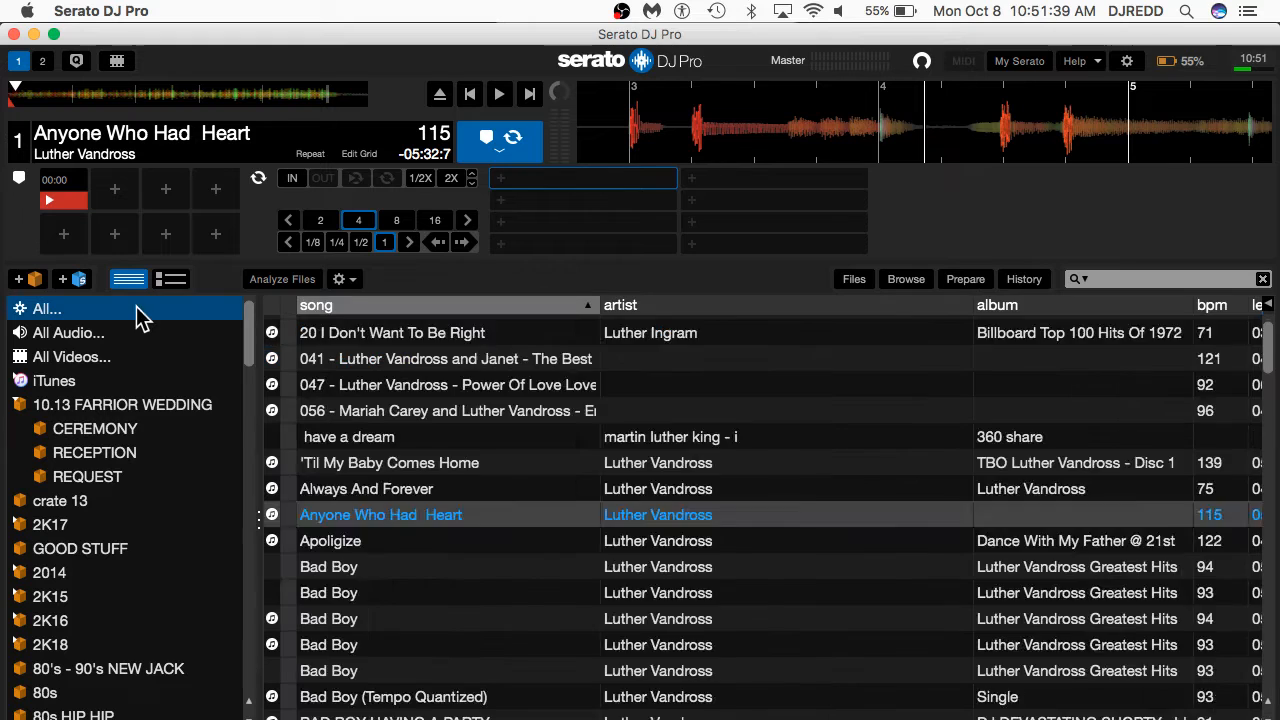
Step: Search the library for I FOUND LOVE and add I Found Love (Cindy's Song) by BeBe & CeCe Winans to the CEREMONY crate
left_click(1118, 280)
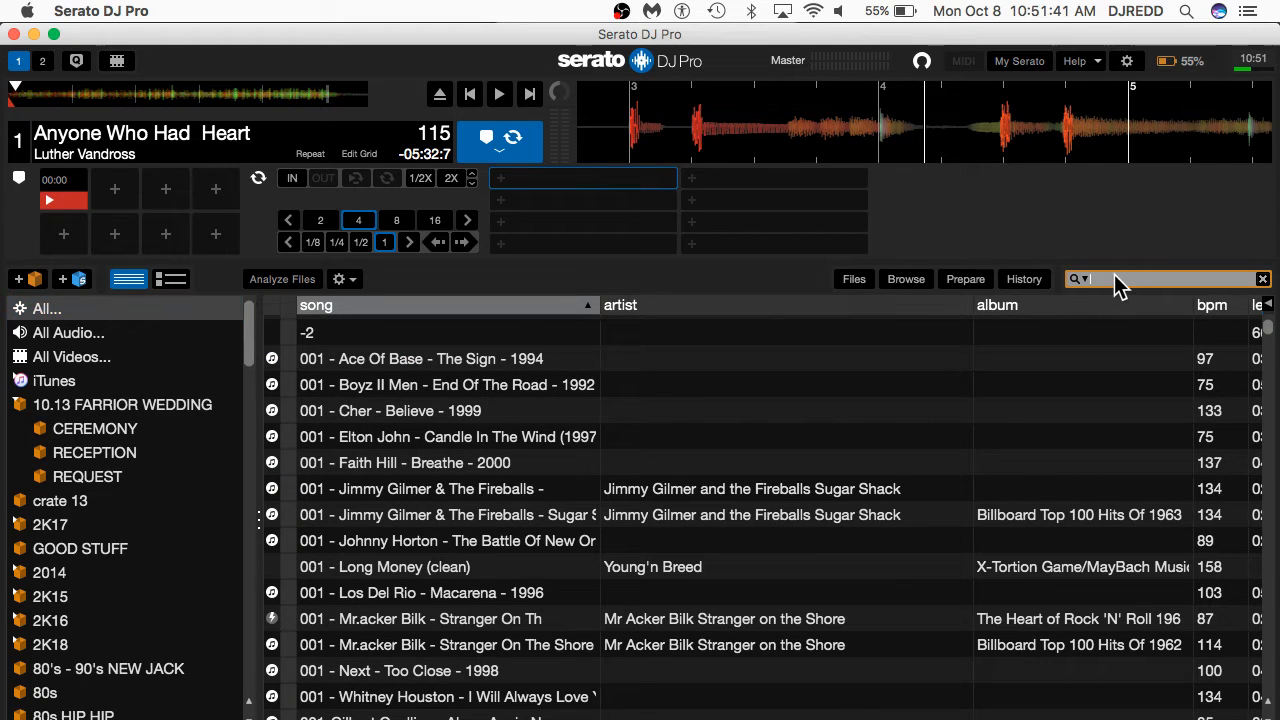
type("i")
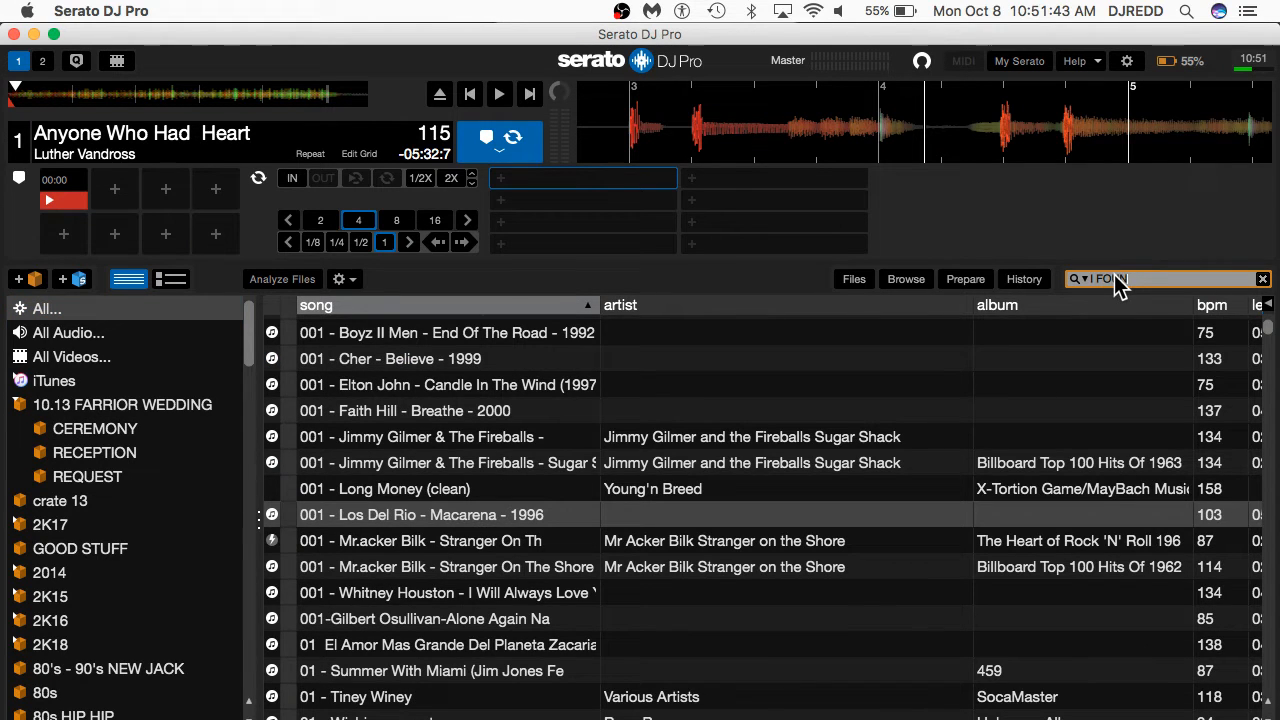
type(" found love")
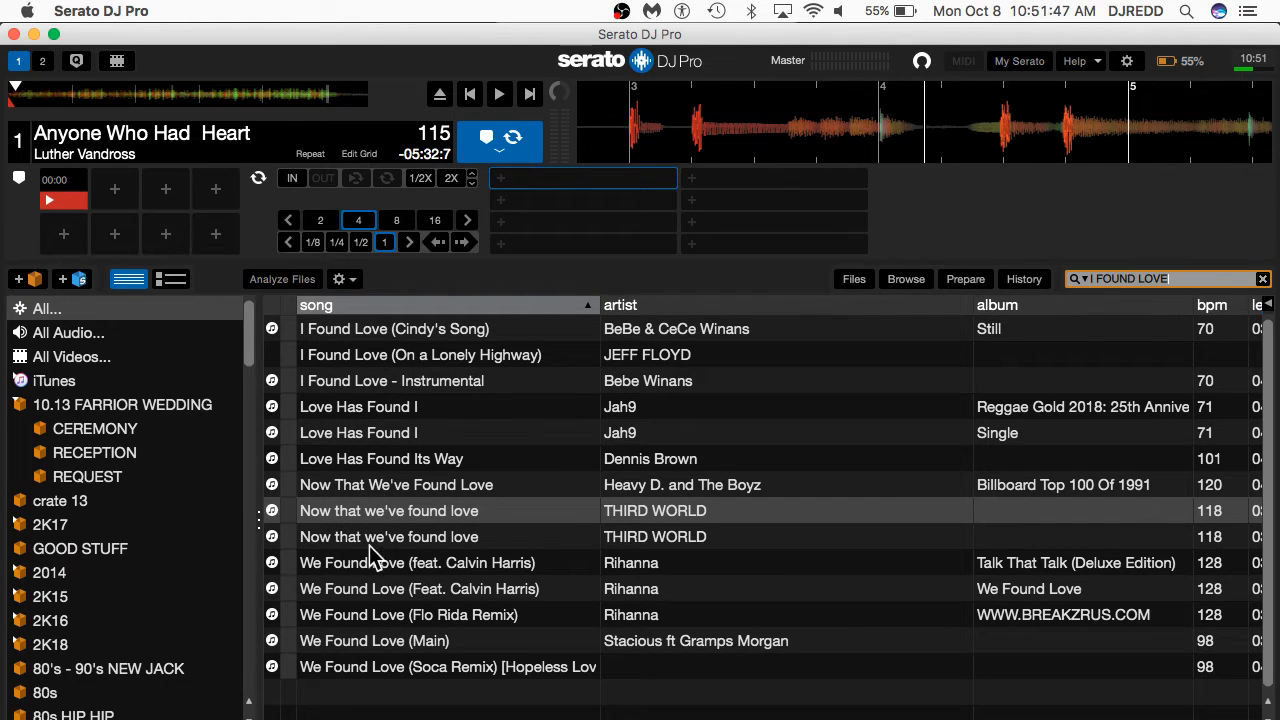
left_click(381, 330)
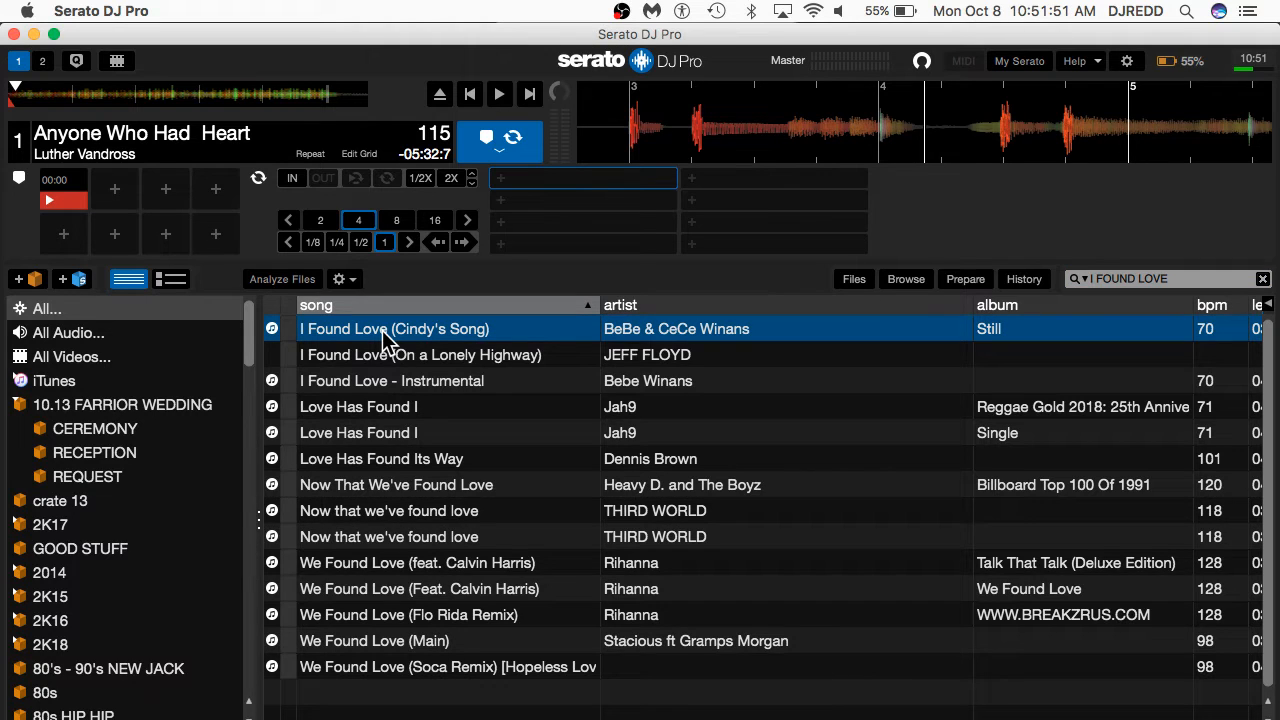
left_click_drag(382, 330, 125, 436)
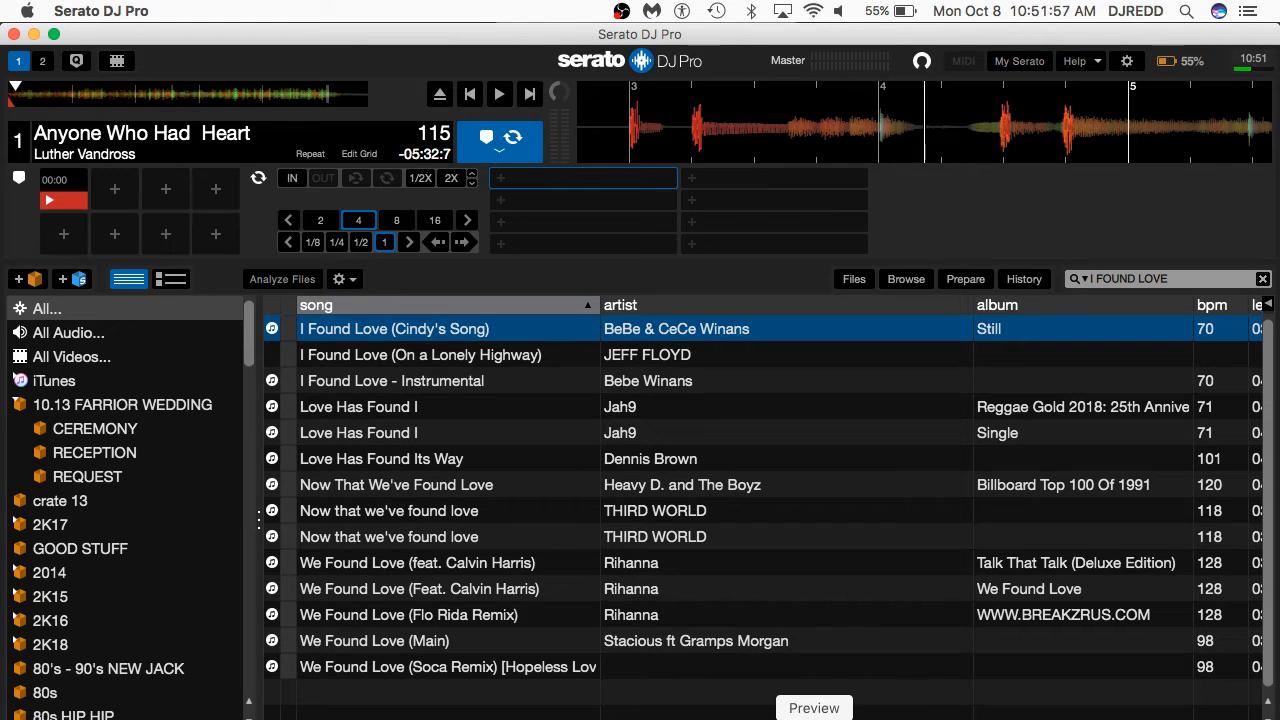
Step: Check the bride entrance song on LW.pdf in Preview, and search the Serato DJ Pro library for MAJOR
left_click(814, 716)
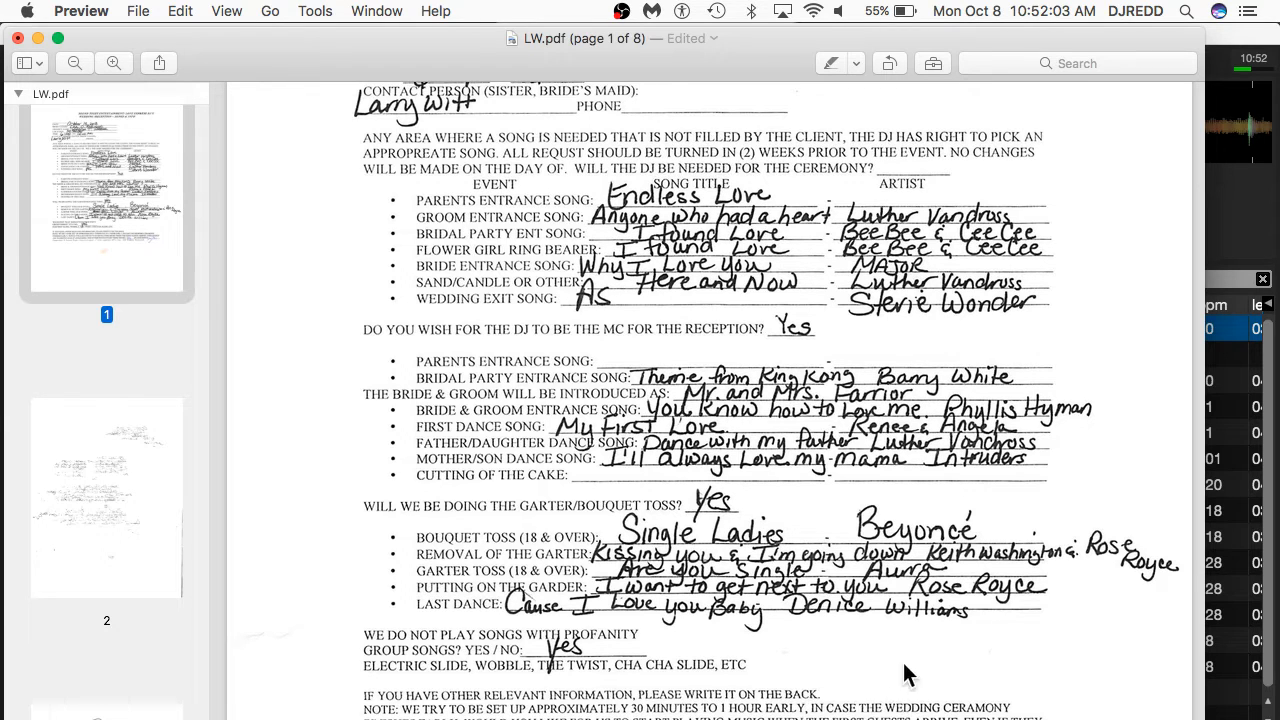
left_click(835, 716)
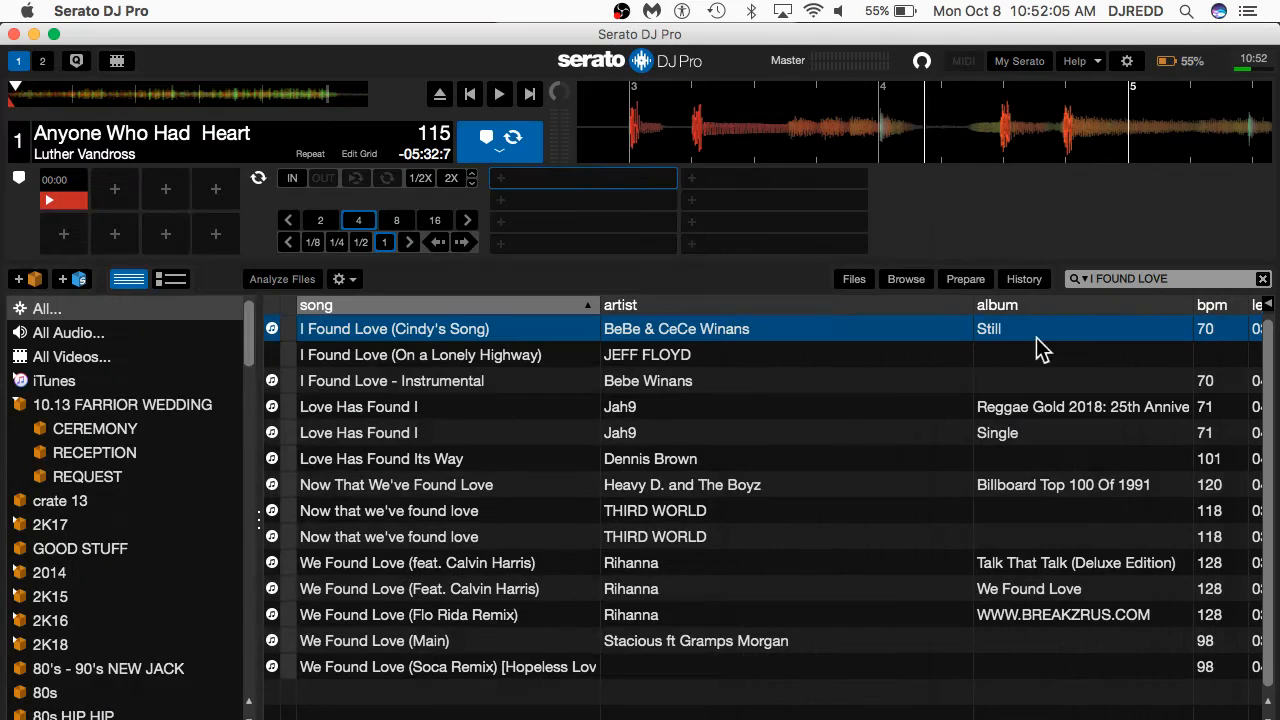
left_click(1172, 278)
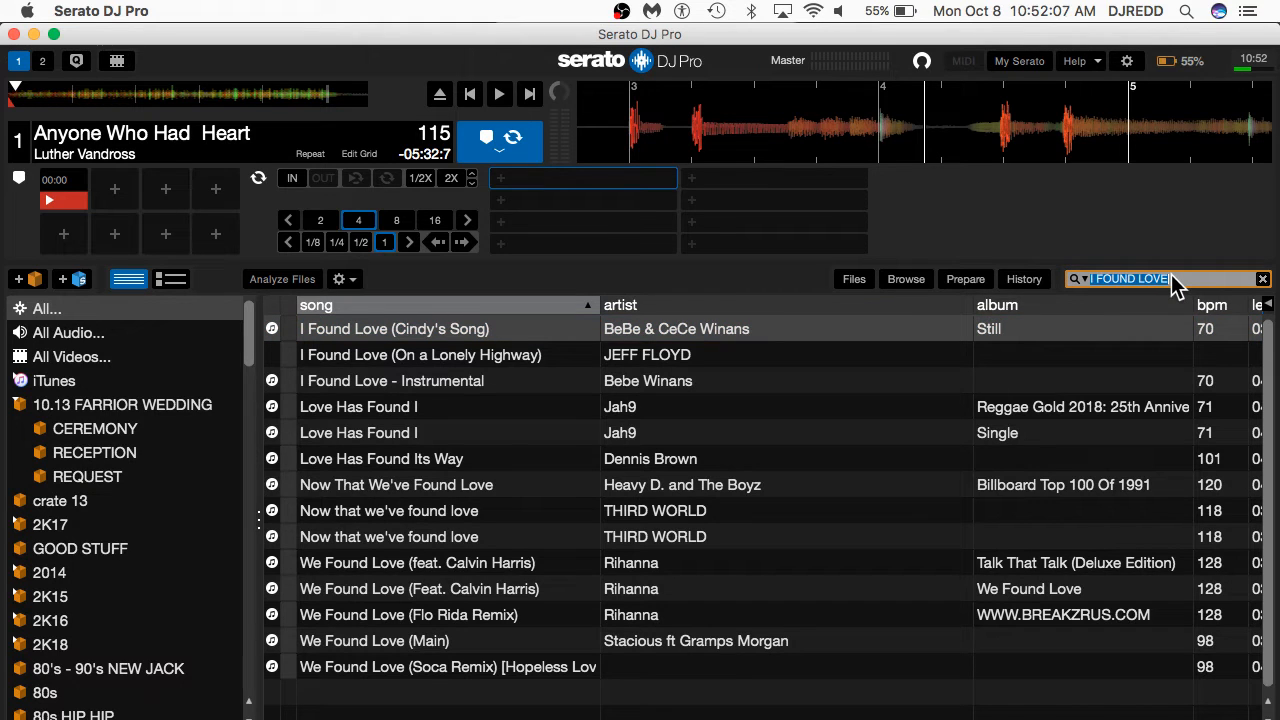
type("MAJO")
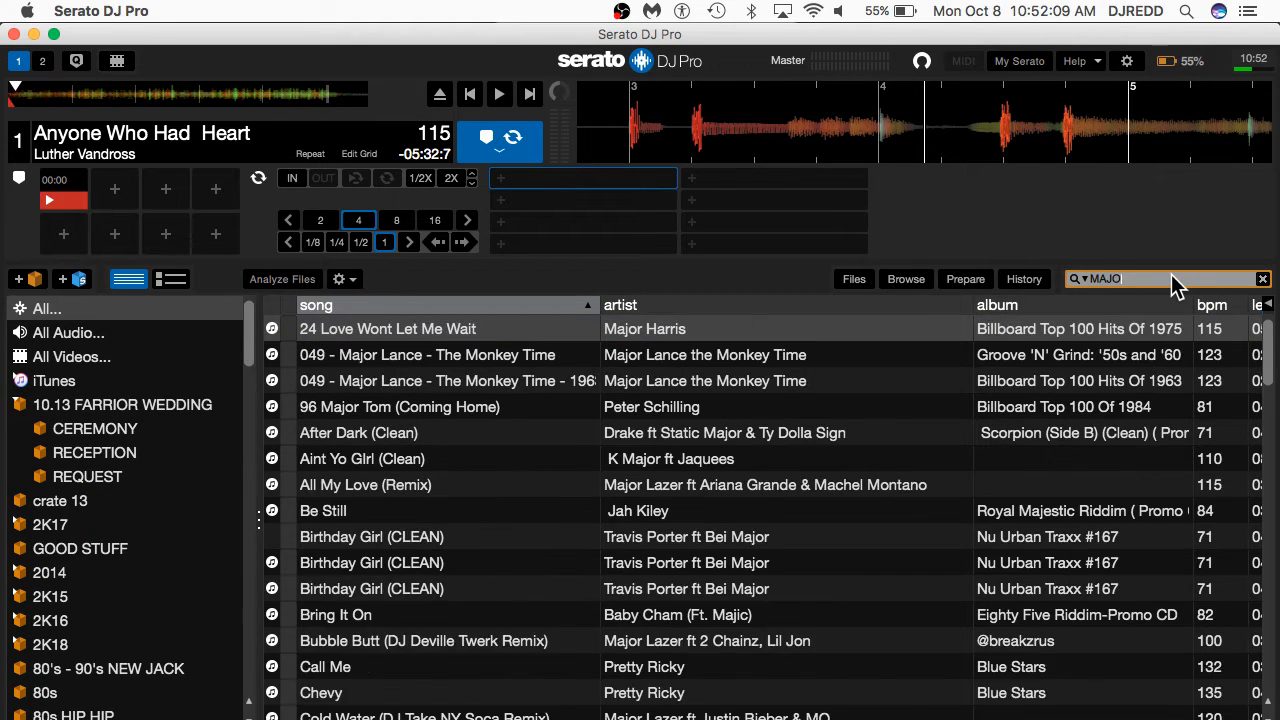
type("R")
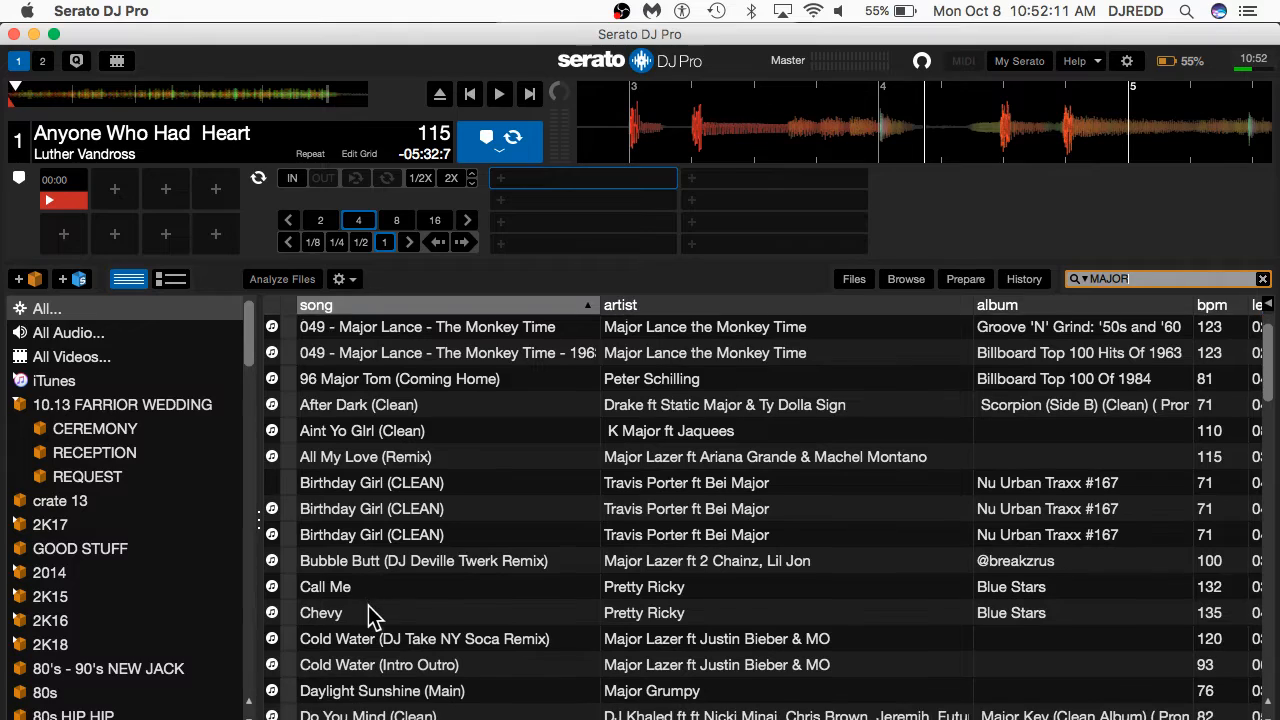
Step: Find Why I Love You (Clean) by Major in the search results and add it to the CEREMONY crate
scroll(368, 615, "down", 10)
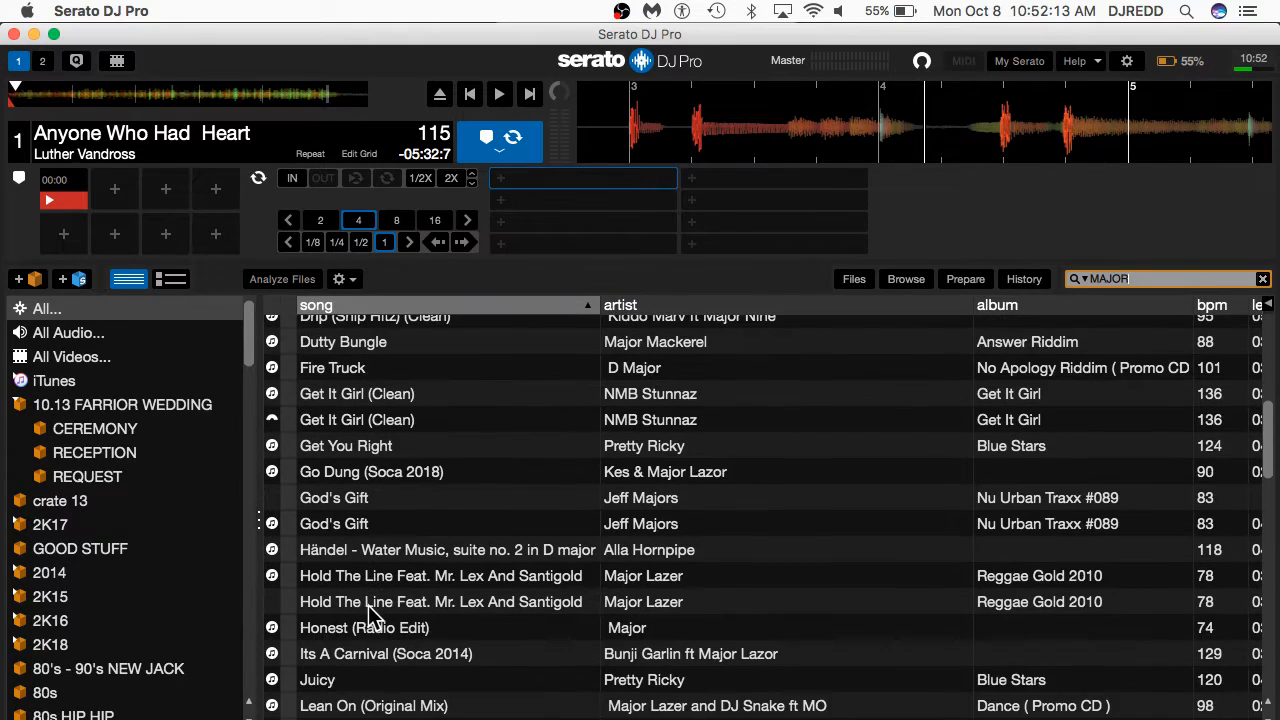
scroll(370, 612, "down", 14)
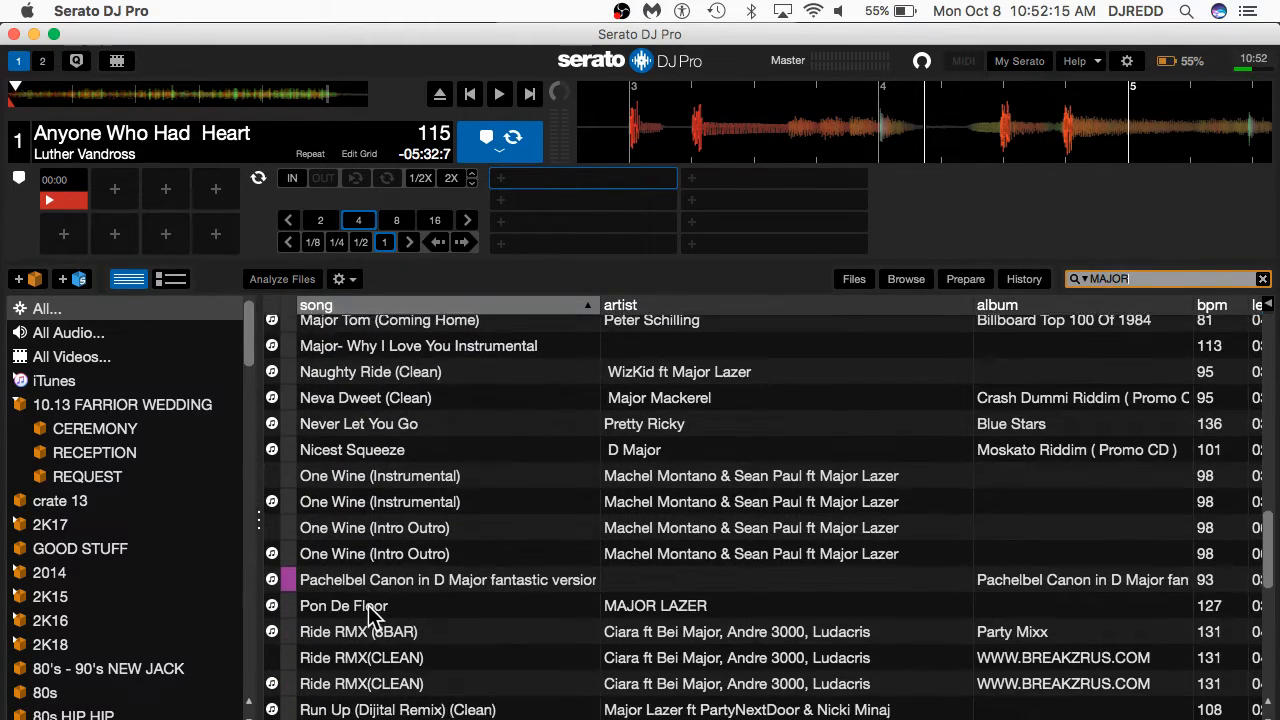
scroll(368, 610, "down", 8)
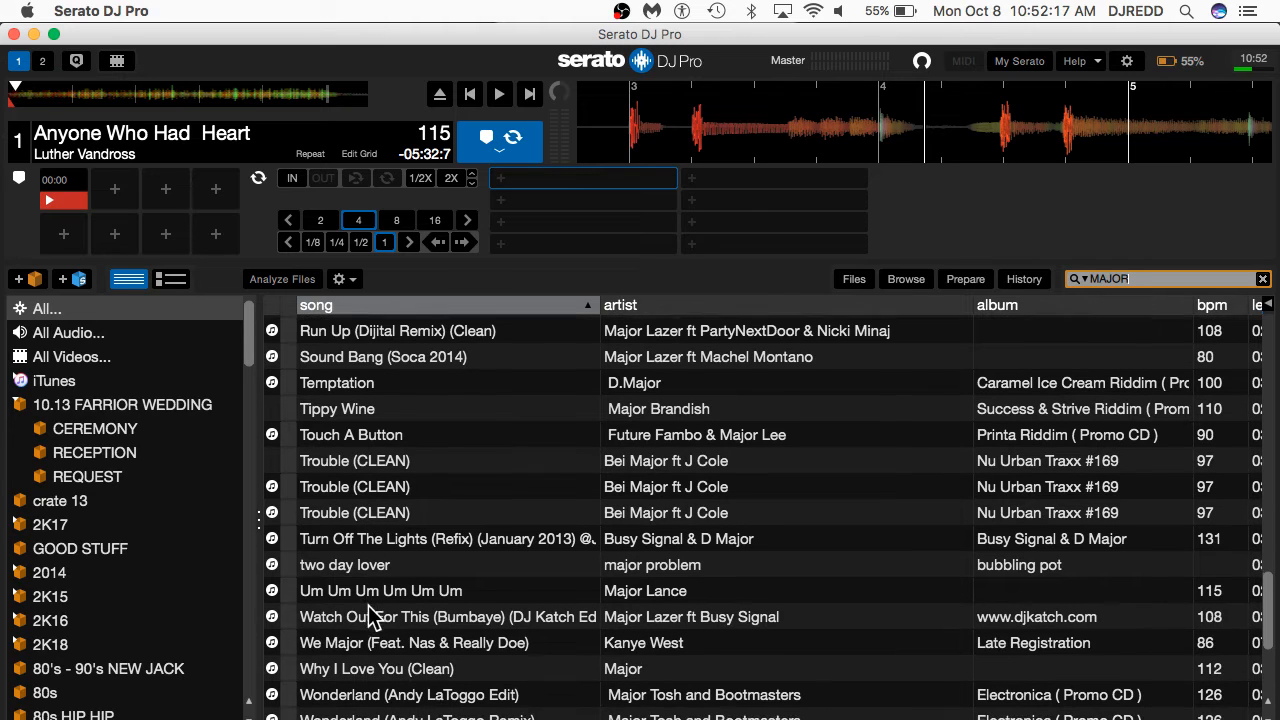
scroll(368, 610, "down", 5)
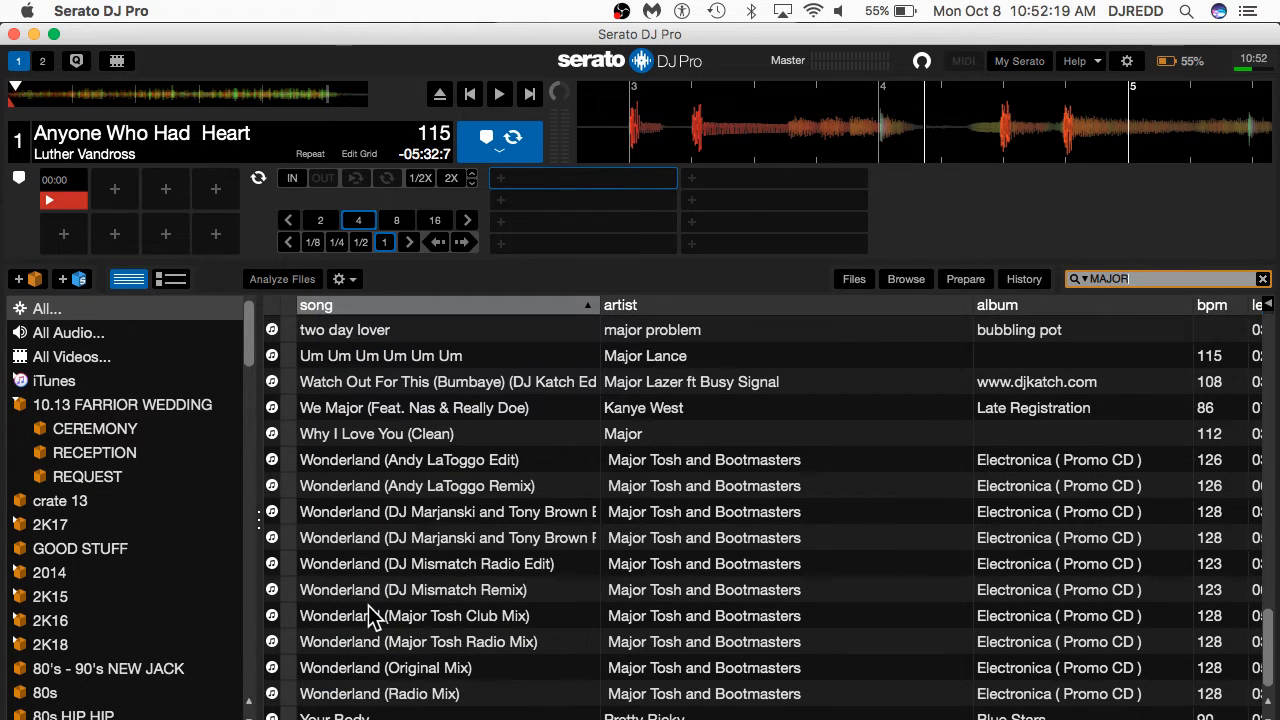
left_click(349, 432)
scroll(349, 435, "up", 2)
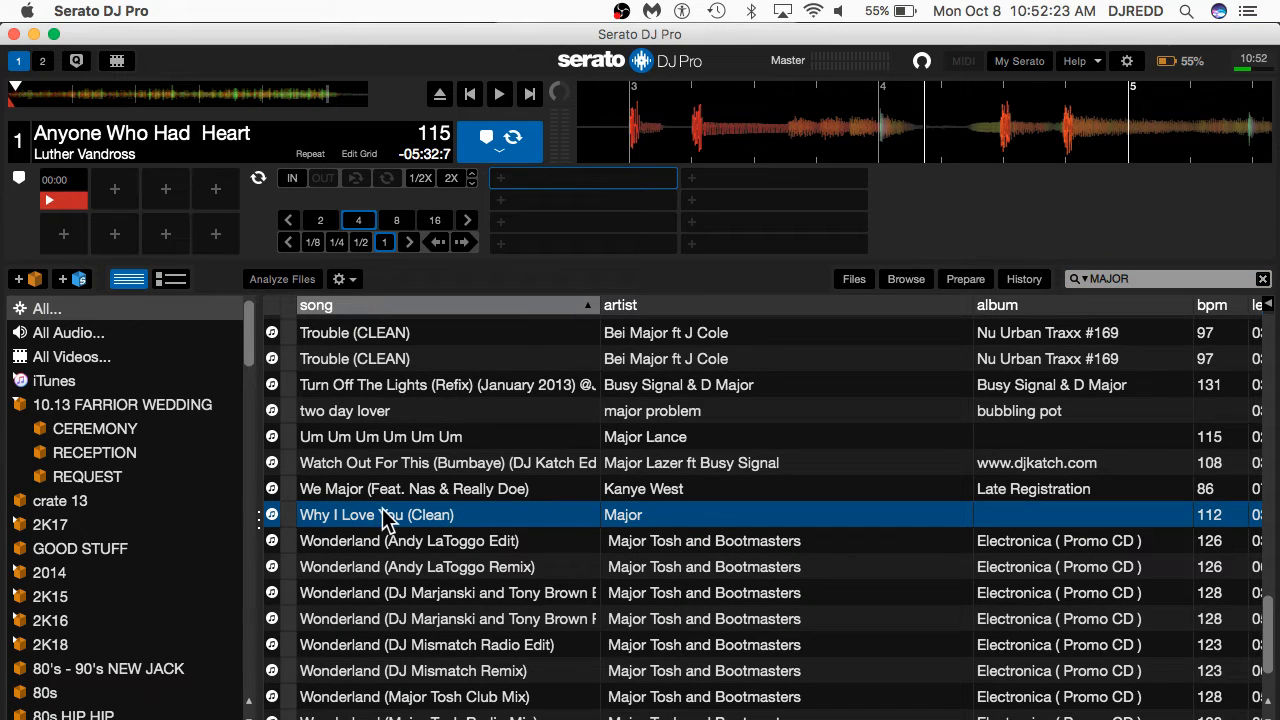
left_click_drag(385, 520, 130, 428)
Step: Open the CEREMONY crate and load I Found Love (Cindy's Song) and Why I Love You (Clean) in turn onto deck 1
left_click(129, 429)
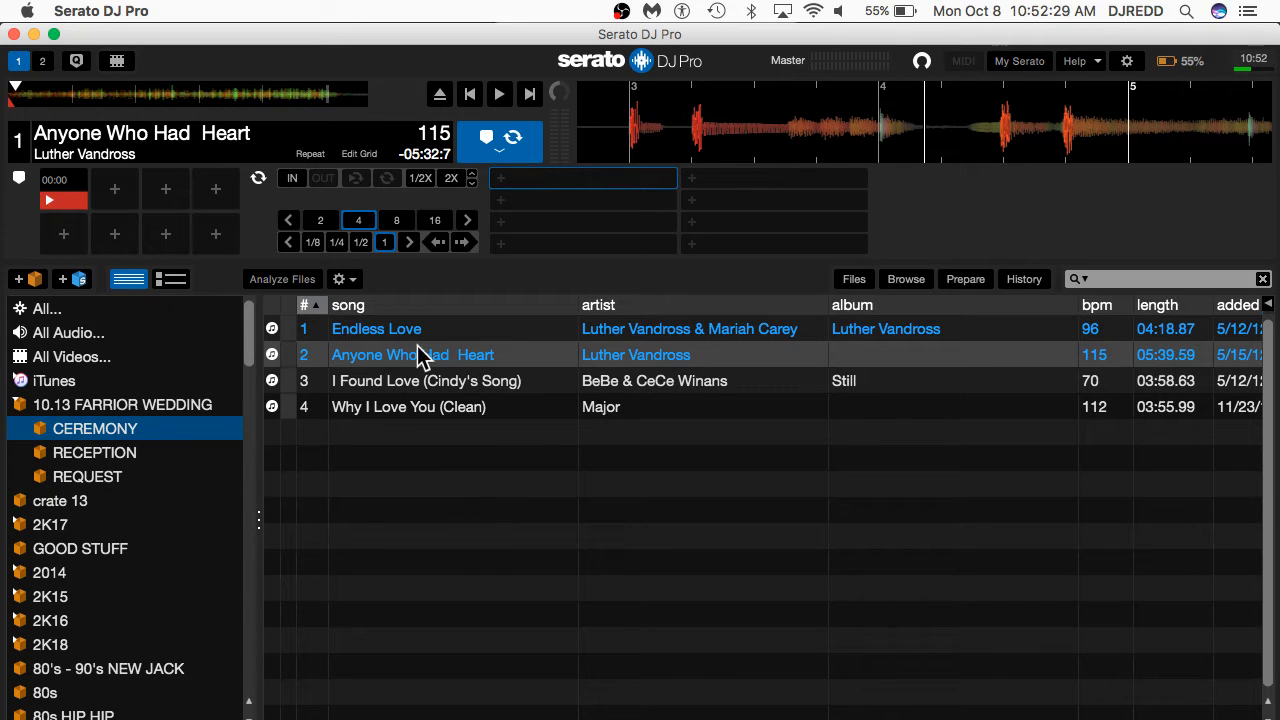
left_click(362, 381)
key("shift+Left")
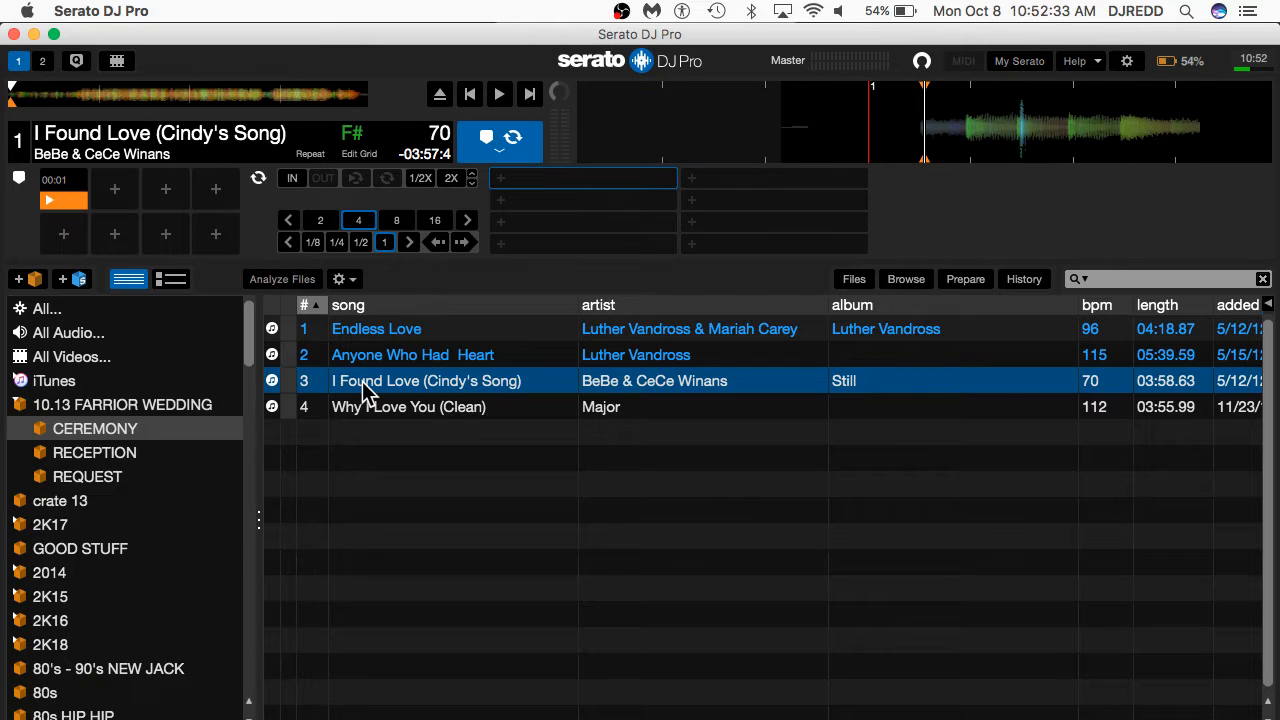
key("Down")
key("shift+Left")
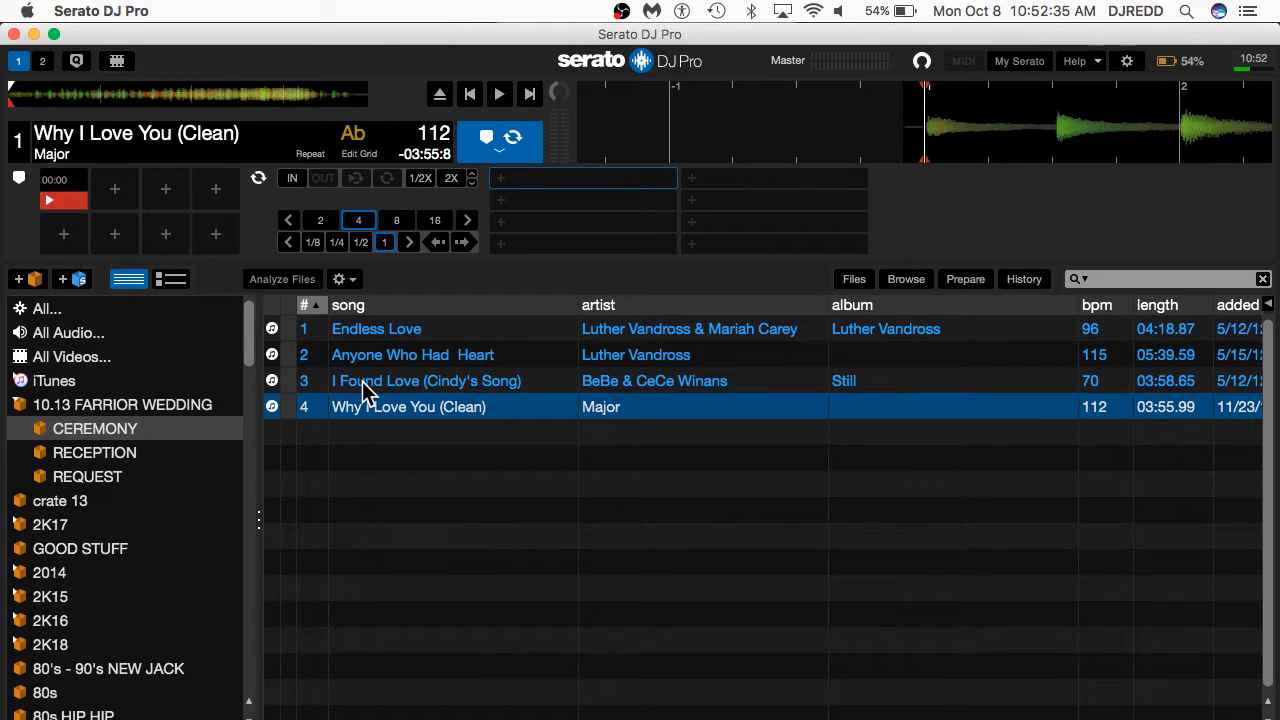
Step: Load all four CEREMONY songs onto deck 1 one after another in running order, from Endless Love to Why I Love You (Clean)
key("Up")
key("Up")
key("Up")
key("shift+Left")
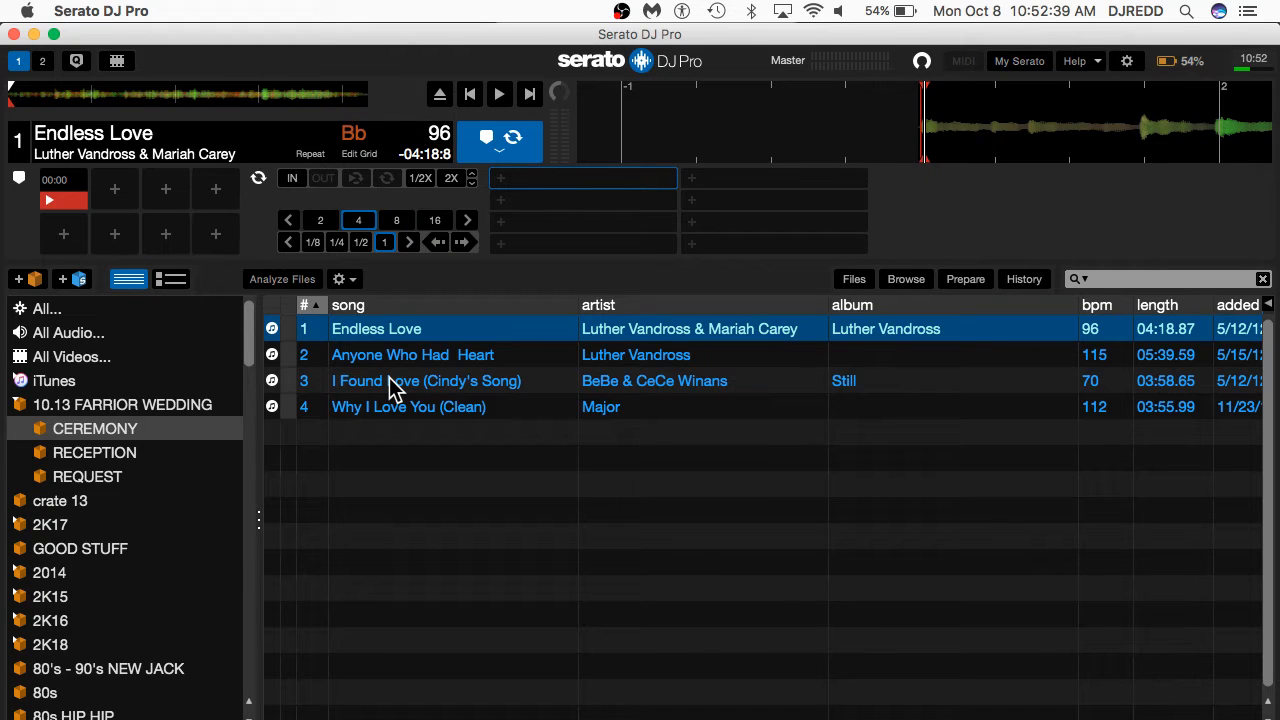
key("Down")
key("shift+Left")
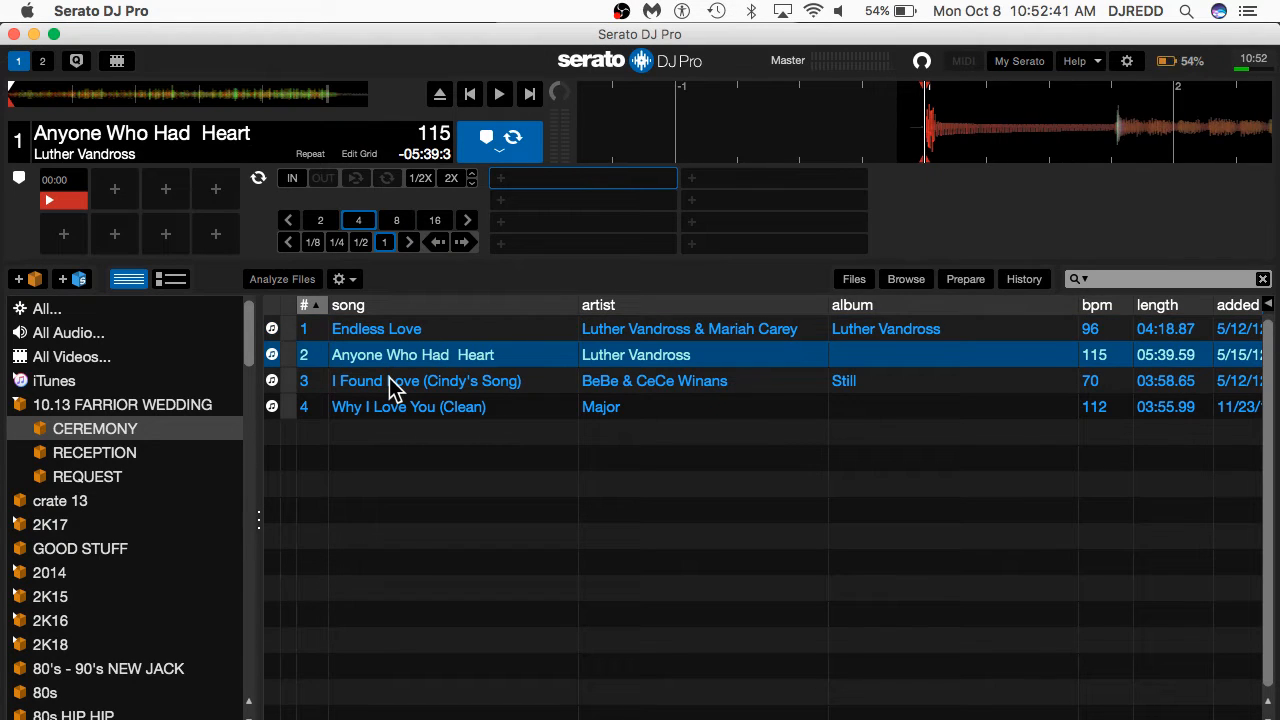
key("Down")
key("shift+Left")
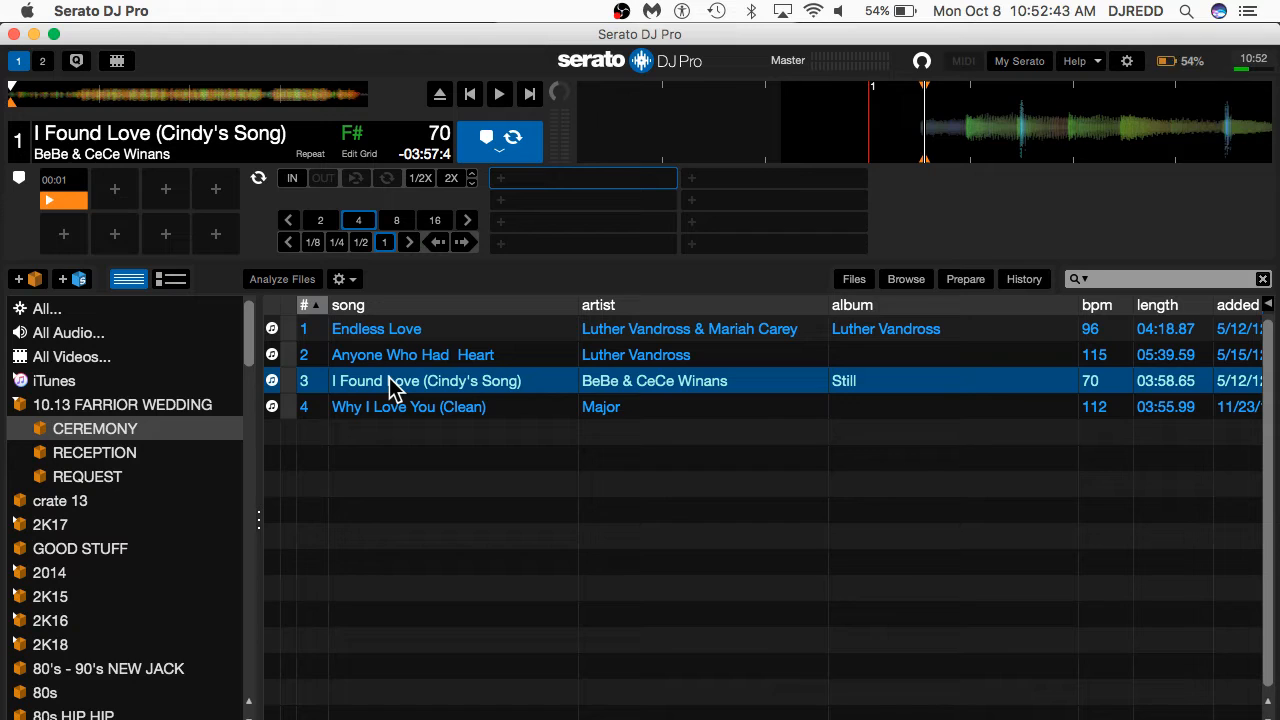
key("Down")
key("shift+Left")
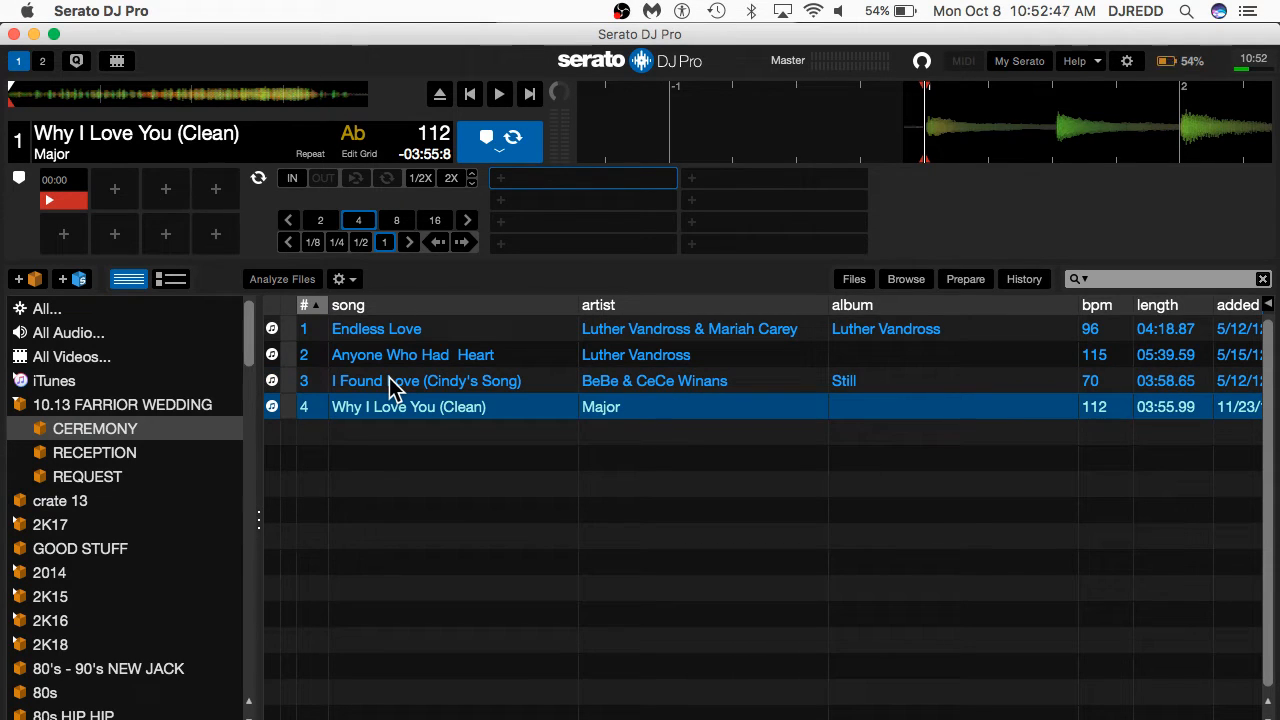
Step: Load Endless Love back onto deck 1, followed by I Found Love (Cindy's Song) and Why I Love You (Clean)
key("Up")
key("Up")
key("Up")
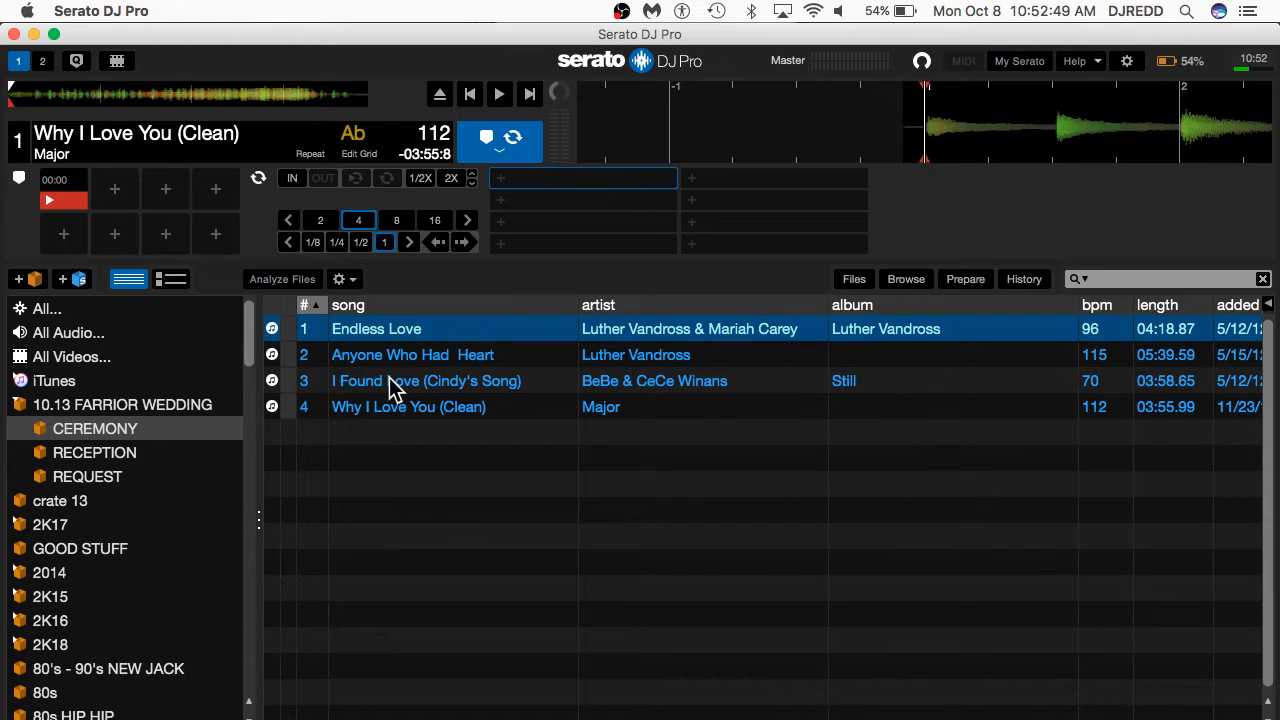
key("shift+Left")
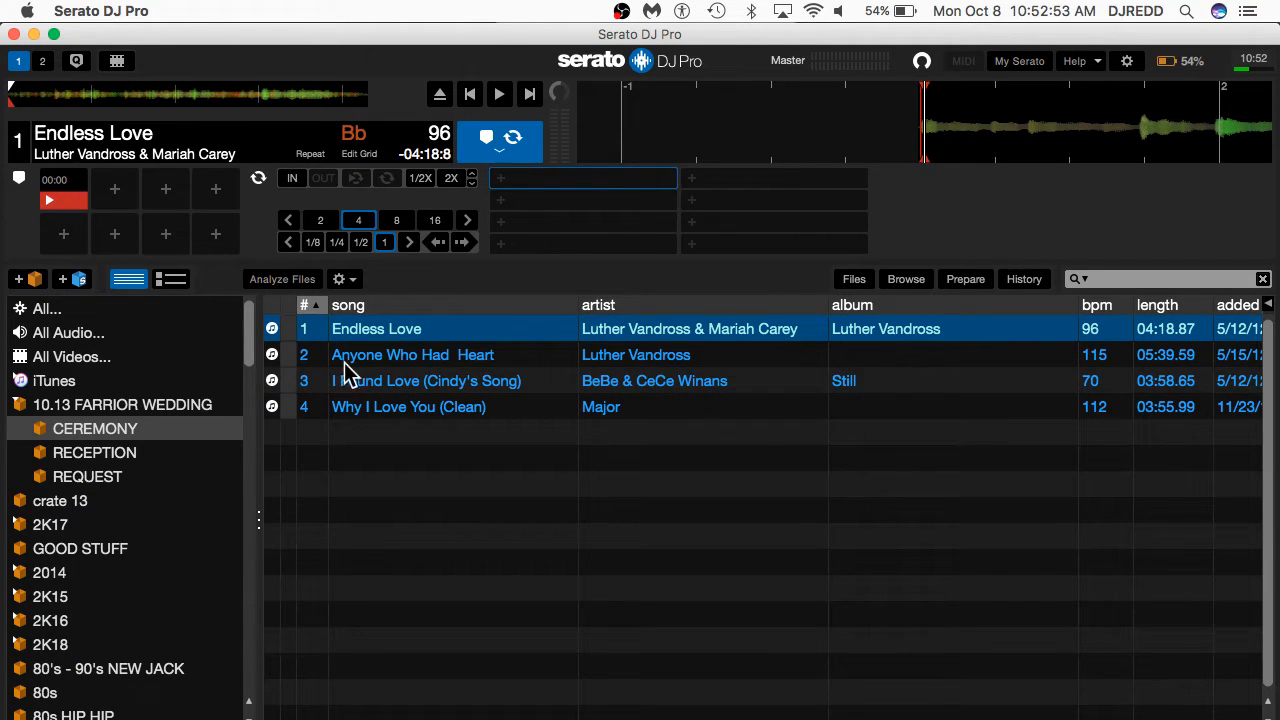
left_click(379, 363)
key("Down")
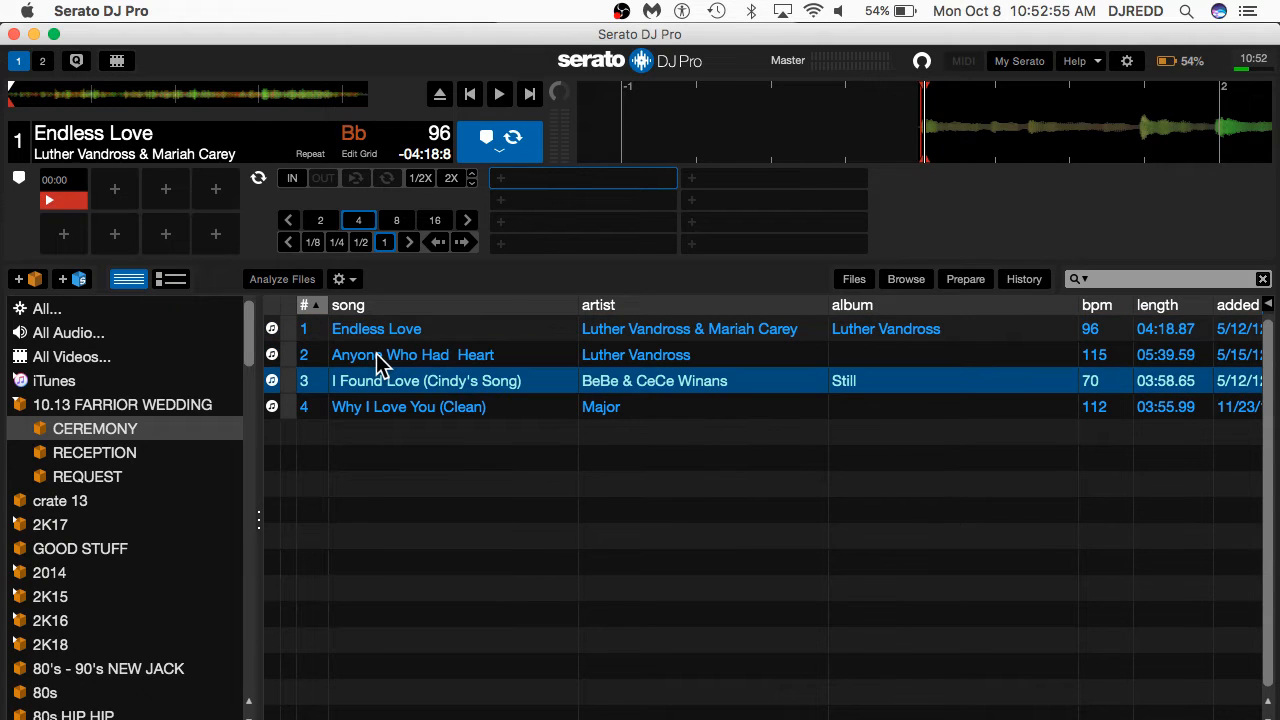
key("shift+Left")
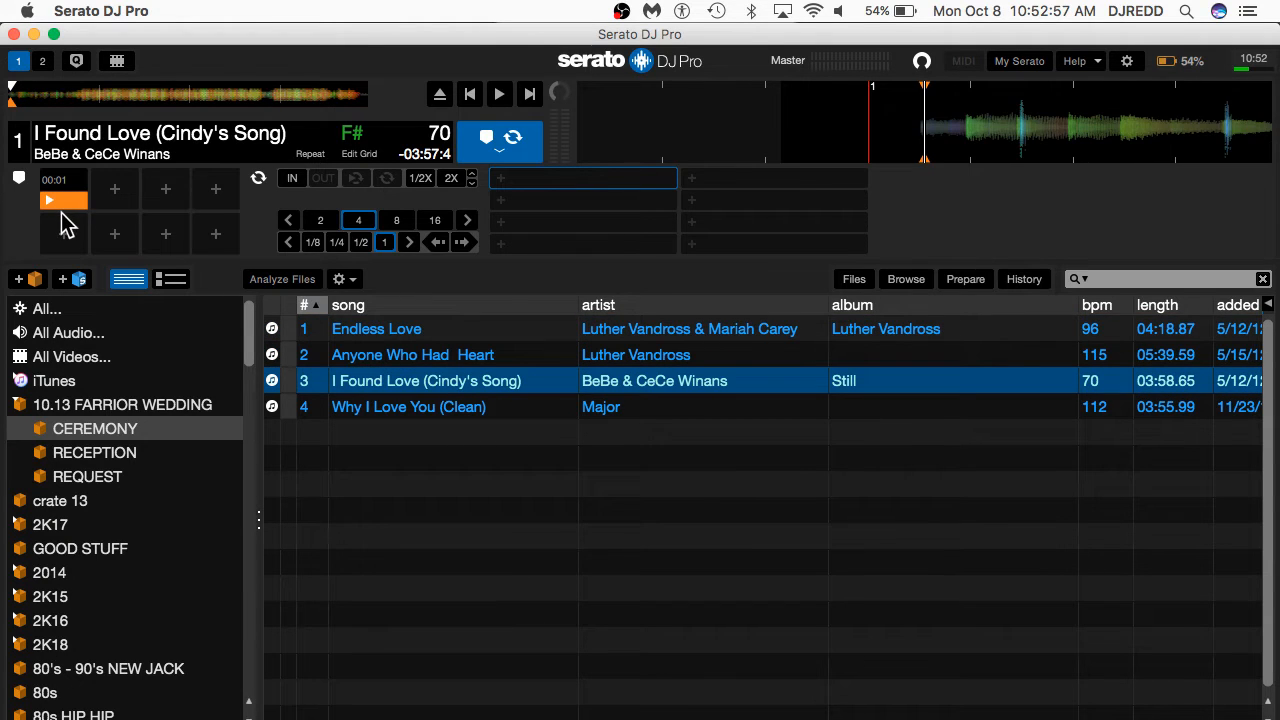
key("Down")
key("shift+Left")
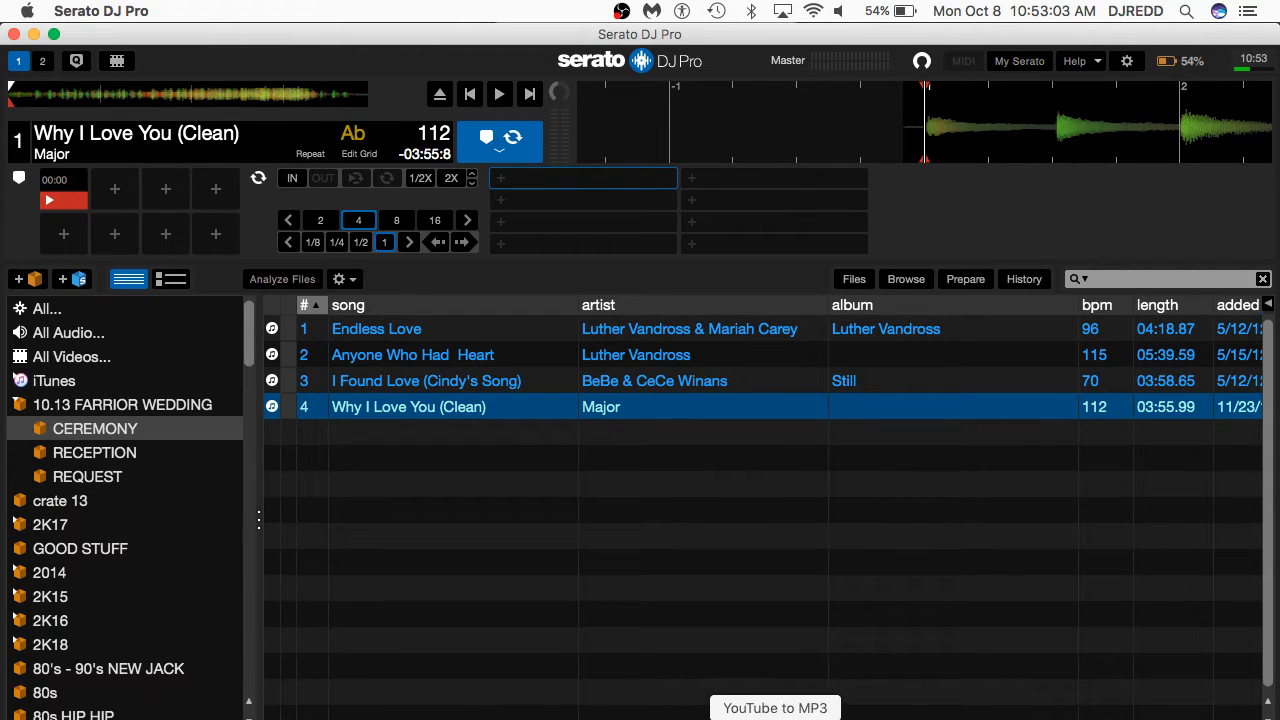
Step: Check the sand/candle song on LW.pdf in Preview, and search the whole Serato DJ Pro library for HERE AND NOW
left_click(817, 714)
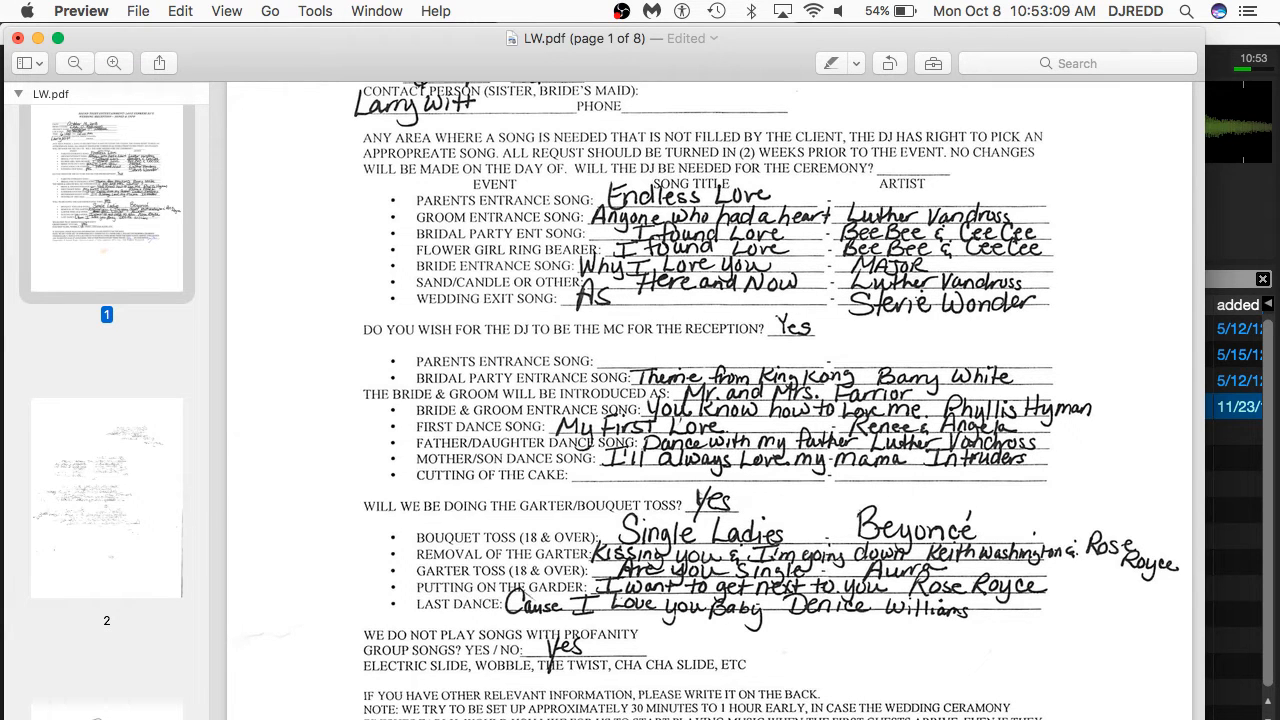
left_click(839, 714)
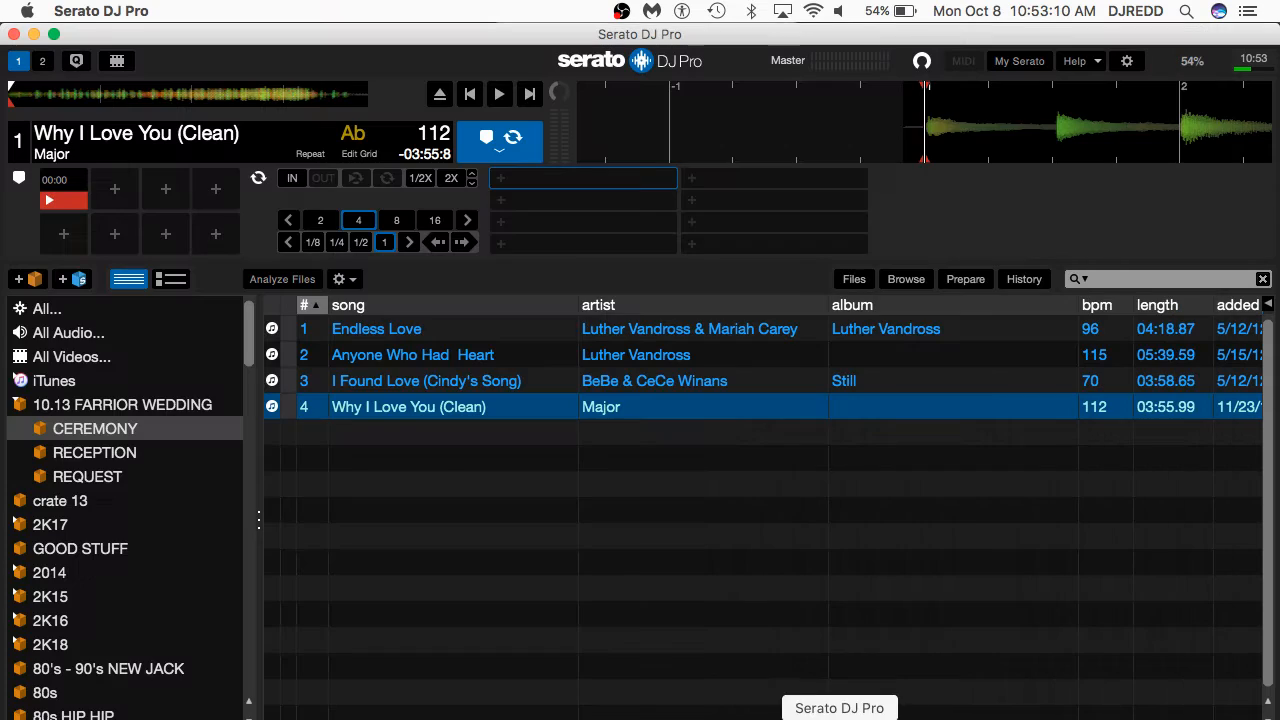
left_click(110, 310)
left_click(1166, 279)
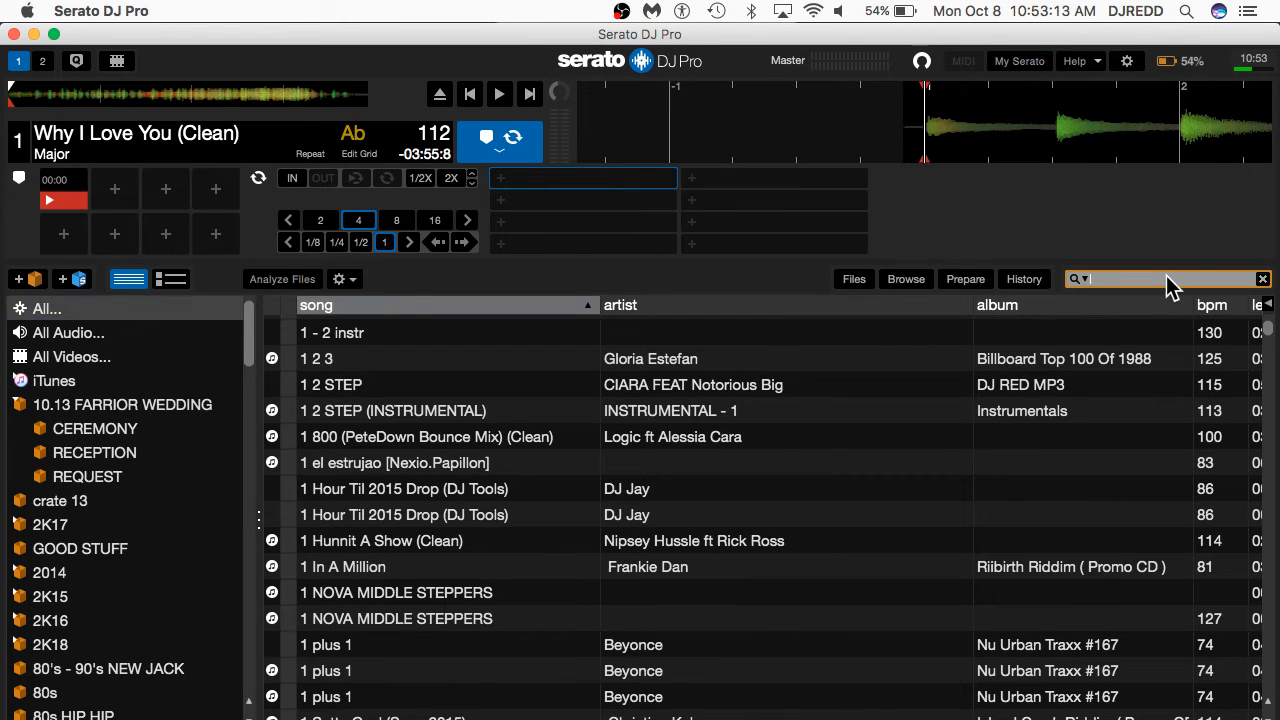
type("HERE AN")
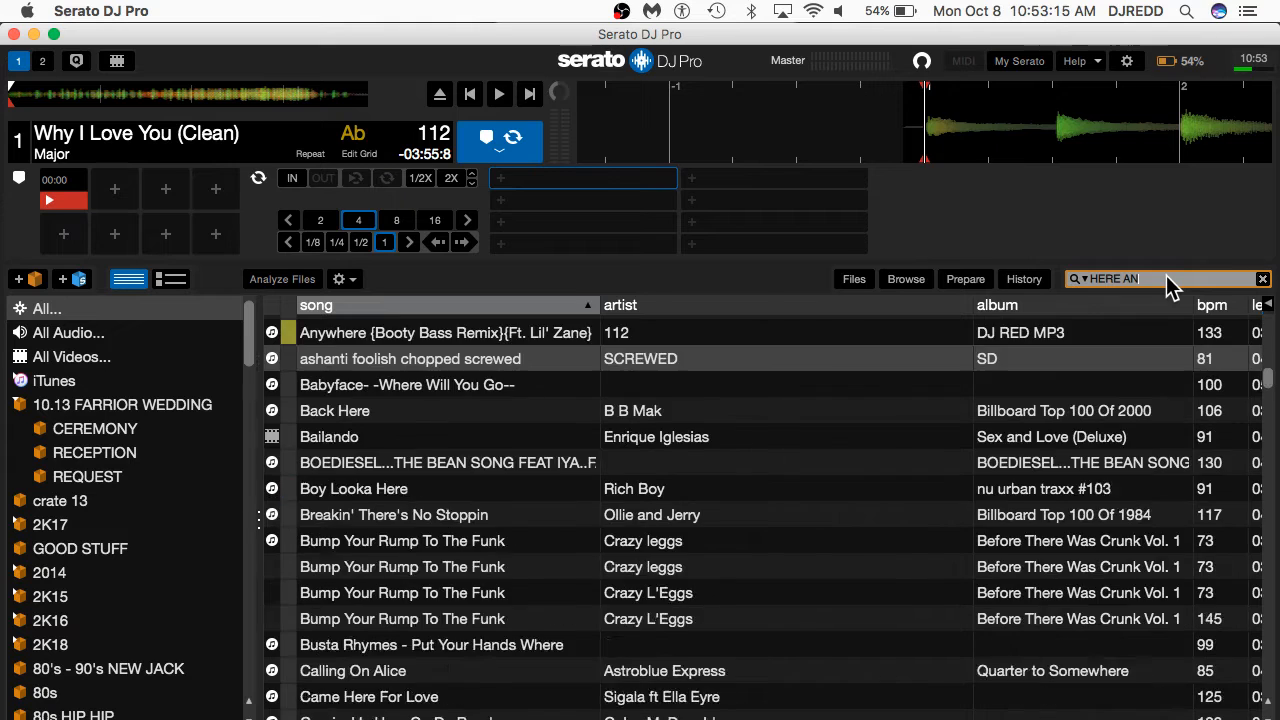
type("D NOW")
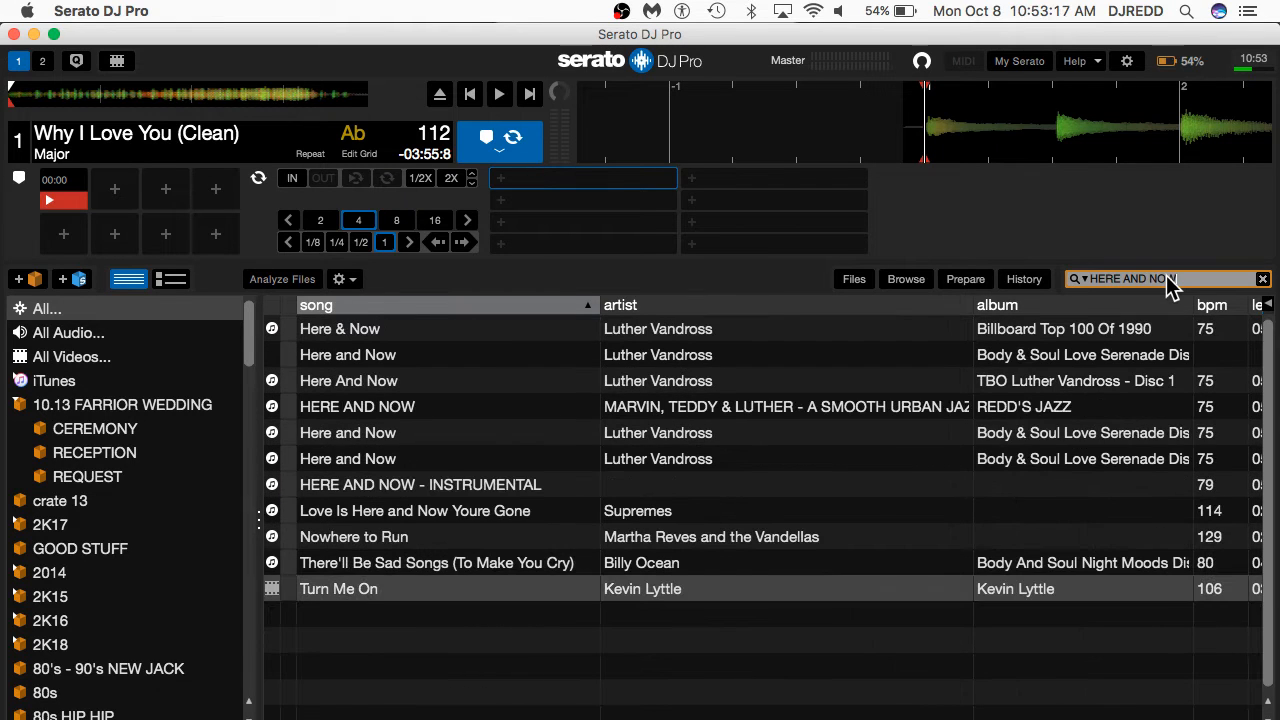
Step: Load Here & Now by Luther Vandross from Billboard Top 100 Of 1990 onto deck 1 and add it to the CEREMONY crate
left_click(324, 330)
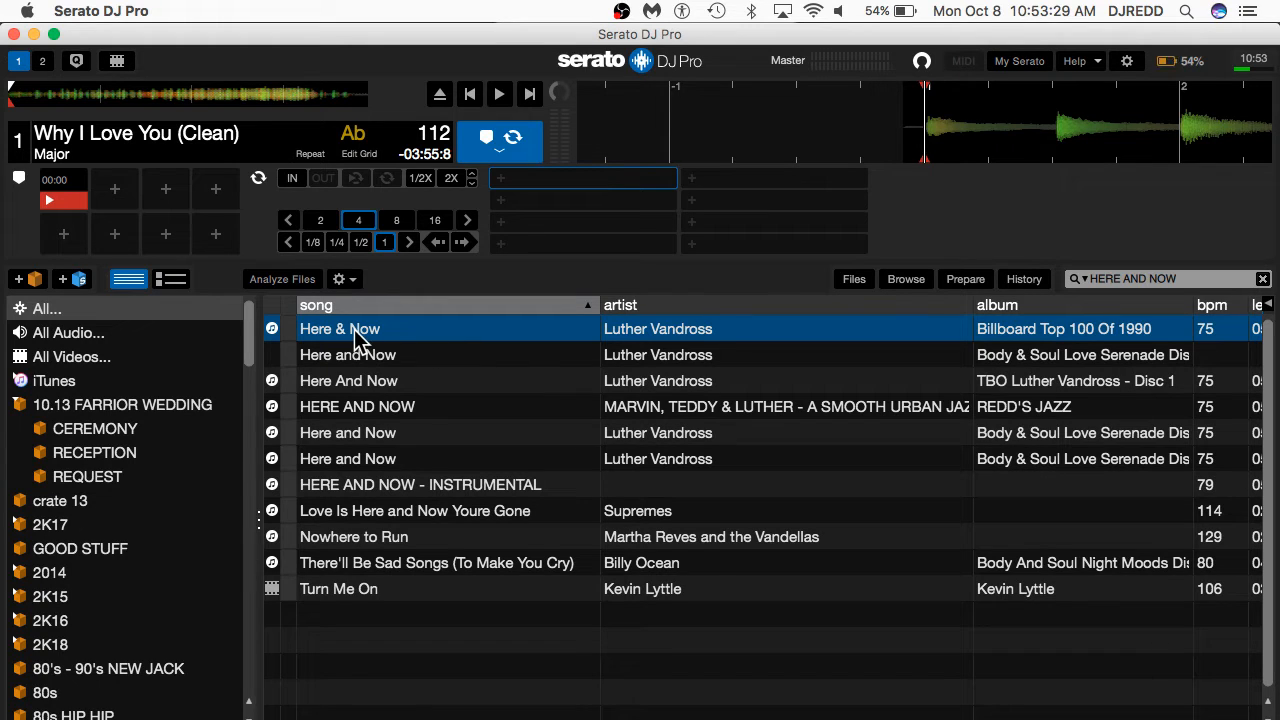
key("shift+Left")
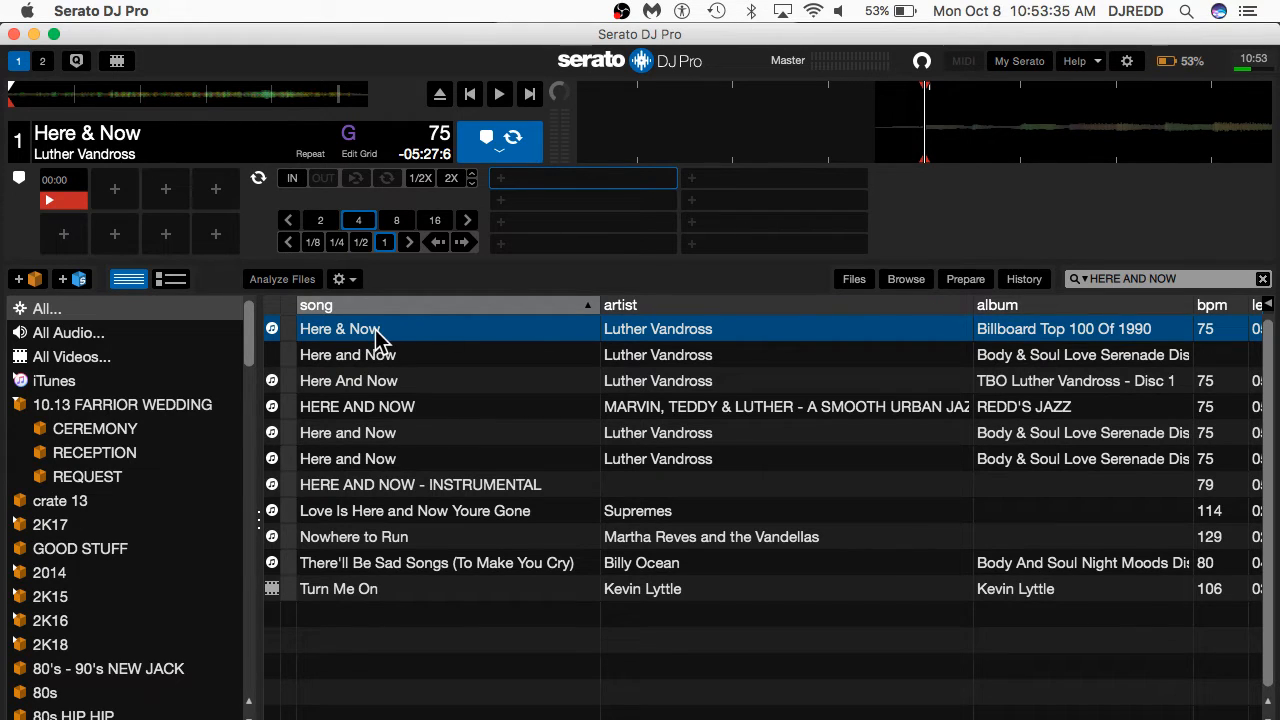
left_click_drag(378, 335, 121, 432)
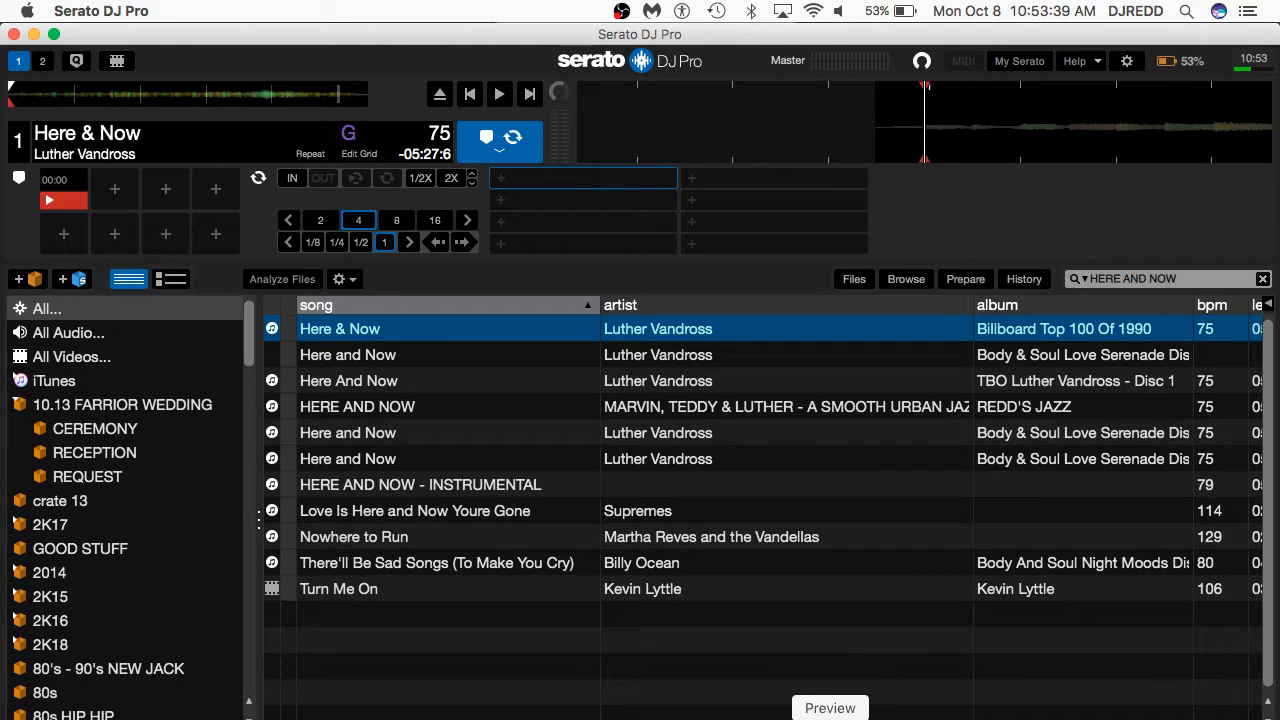
Step: Check the wedding exit song on LW.pdf in Preview, and search the whole Serato DJ Pro library for STEVIE WONDER
left_click(830, 716)
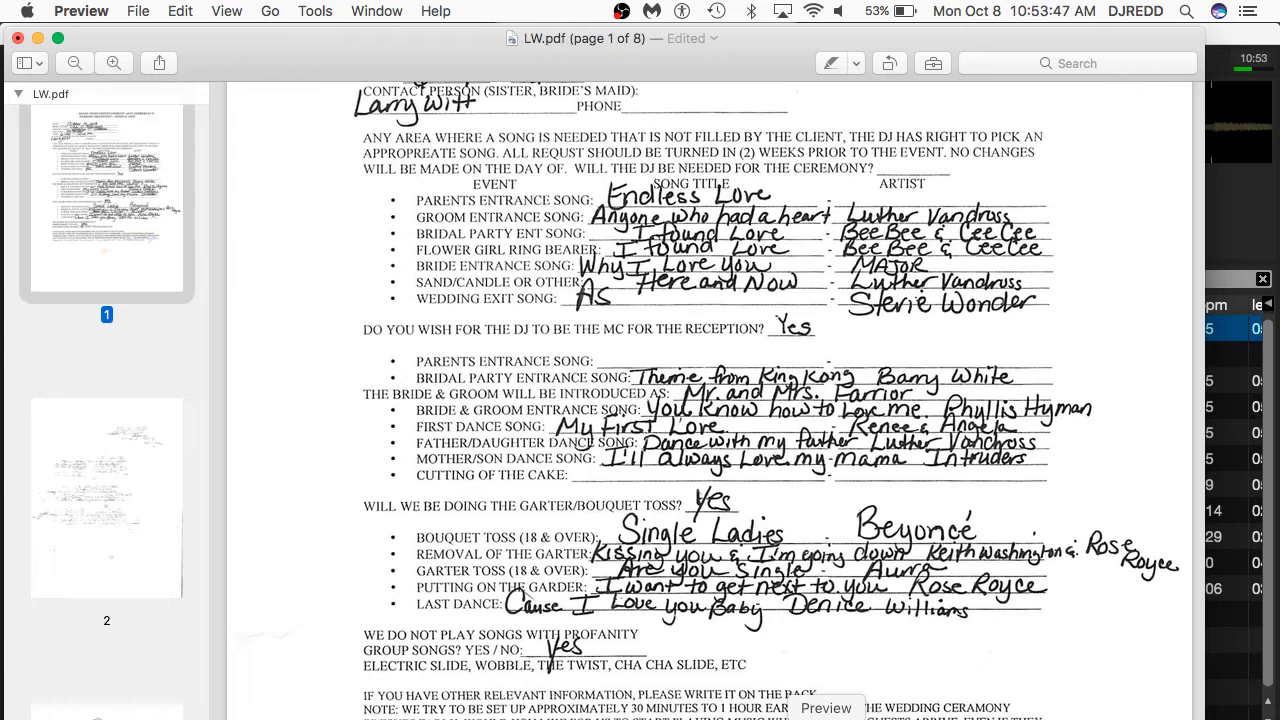
left_click(908, 708)
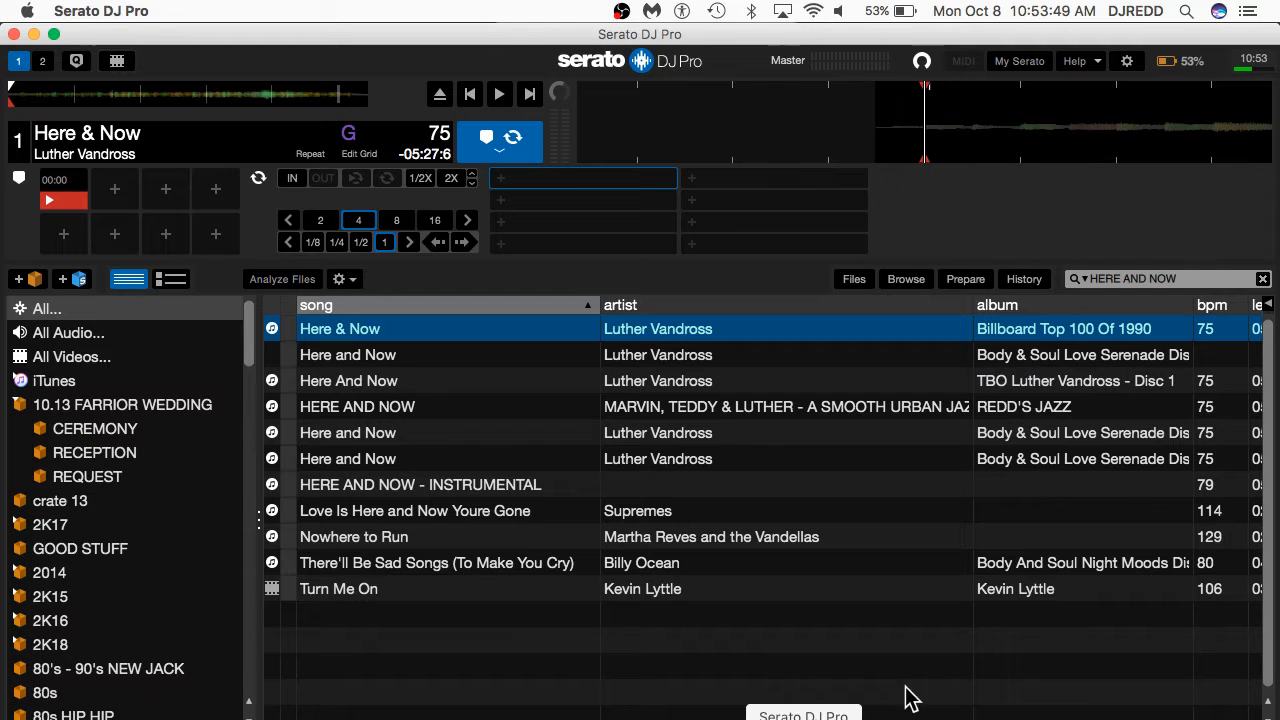
left_click(1177, 280)
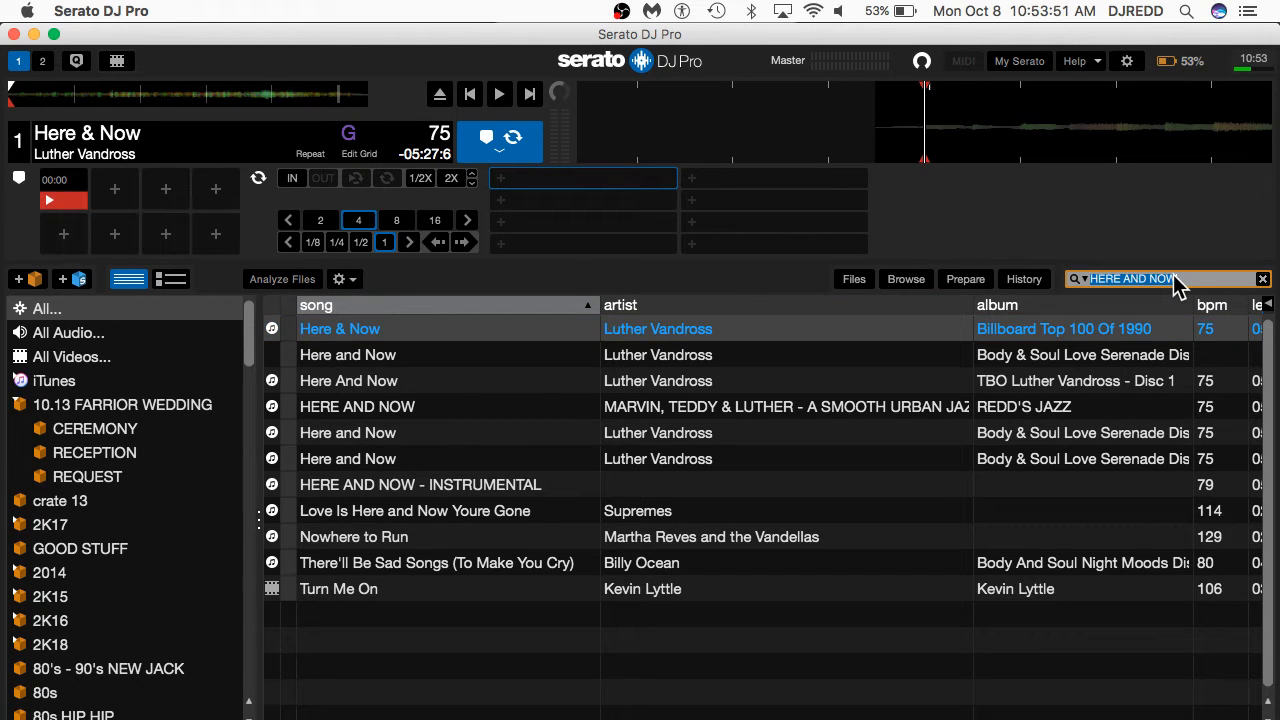
type("STE")
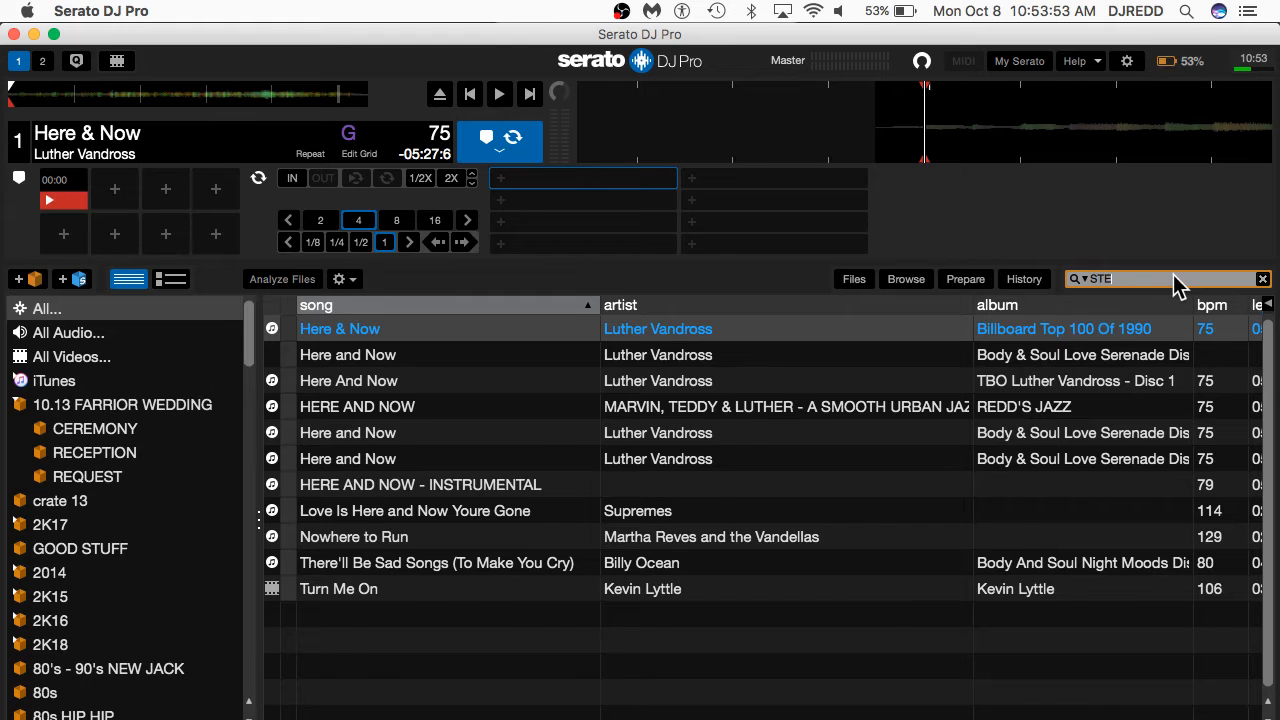
type("VIE W")
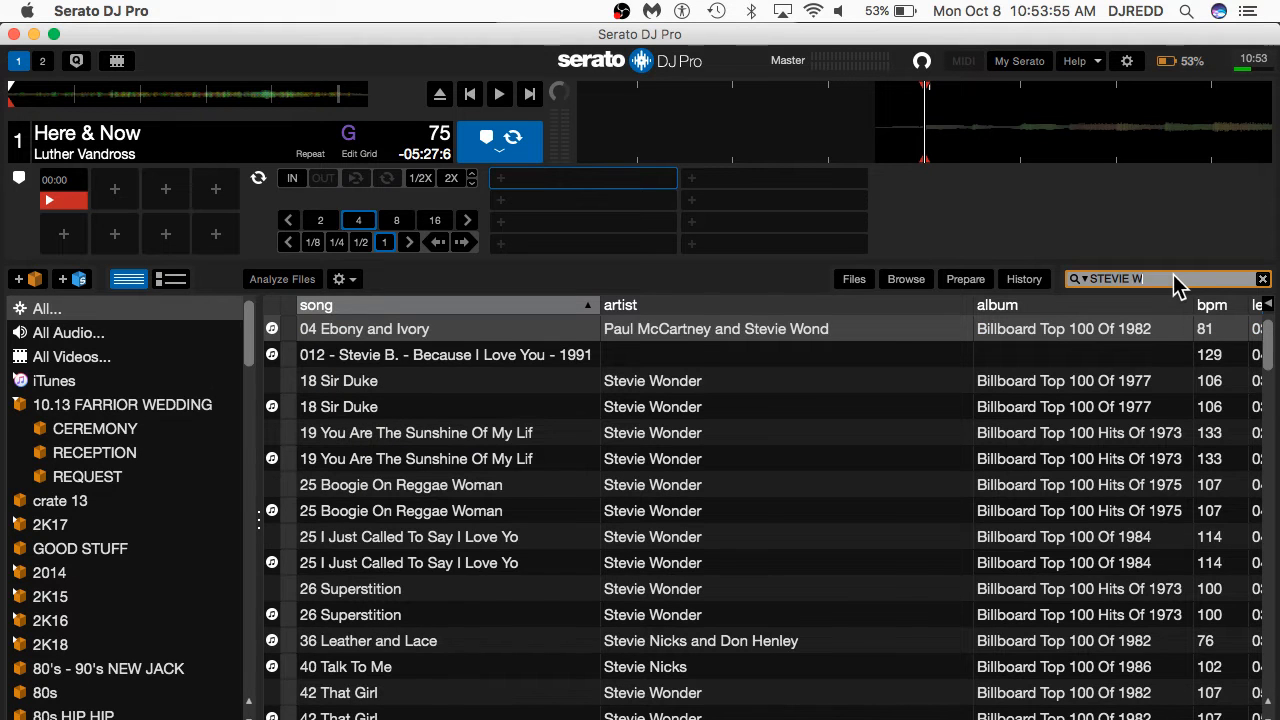
type("ONDER")
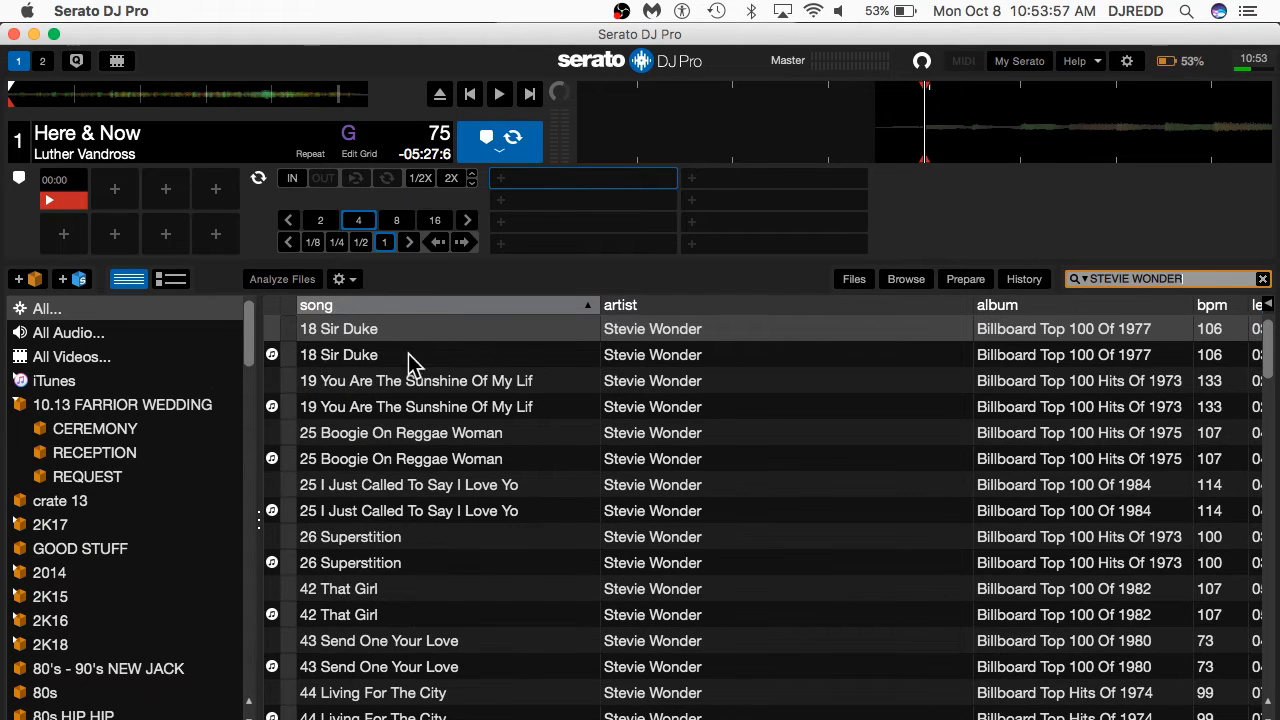
Step: Load the iTunes-marked copy of As by Stevie Wonder onto deck 1 and add it to the CEREMONY crate
scroll(371, 514, "down", 10)
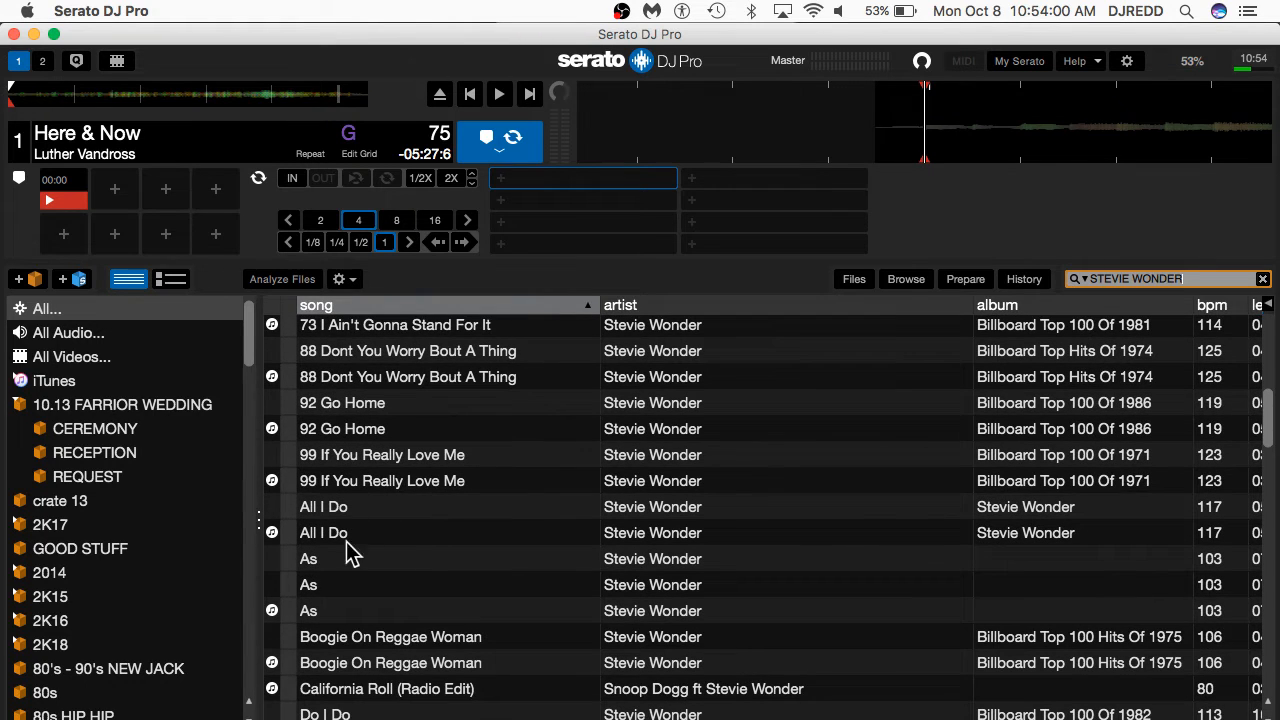
left_click(308, 610)
scroll(308, 612, "down", 2)
key("shift+Left")
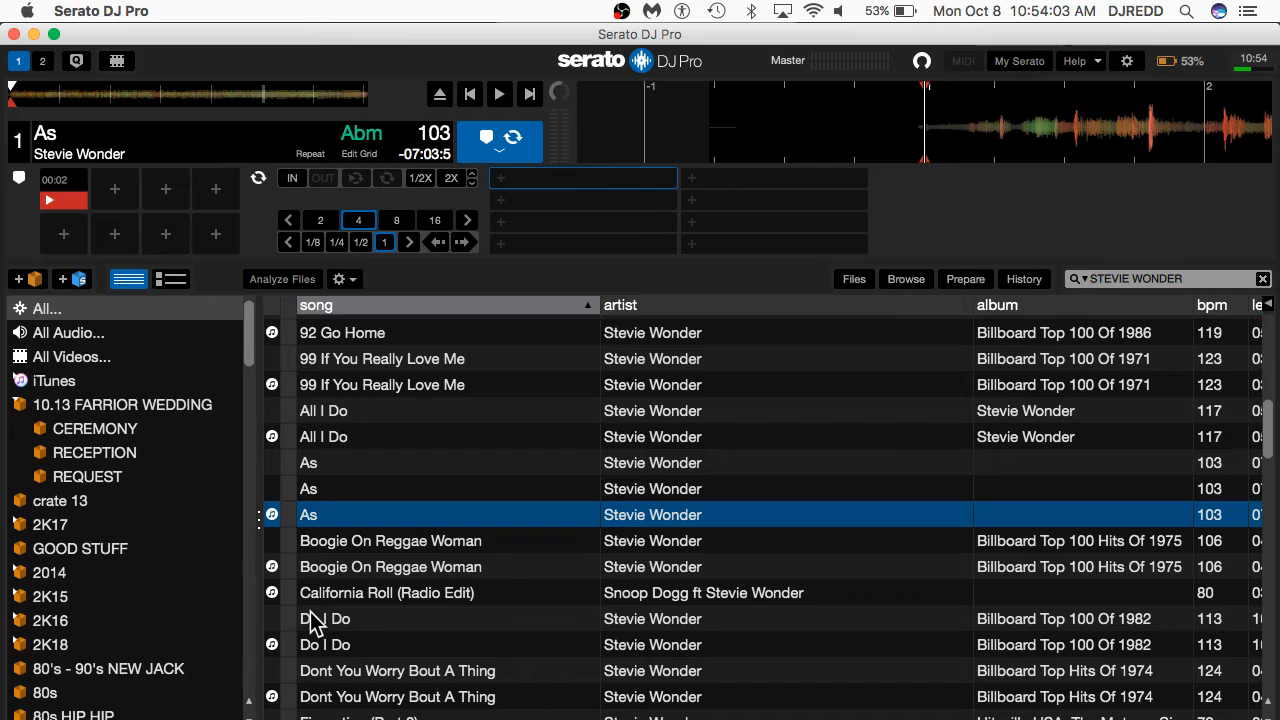
left_click_drag(325, 520, 138, 426)
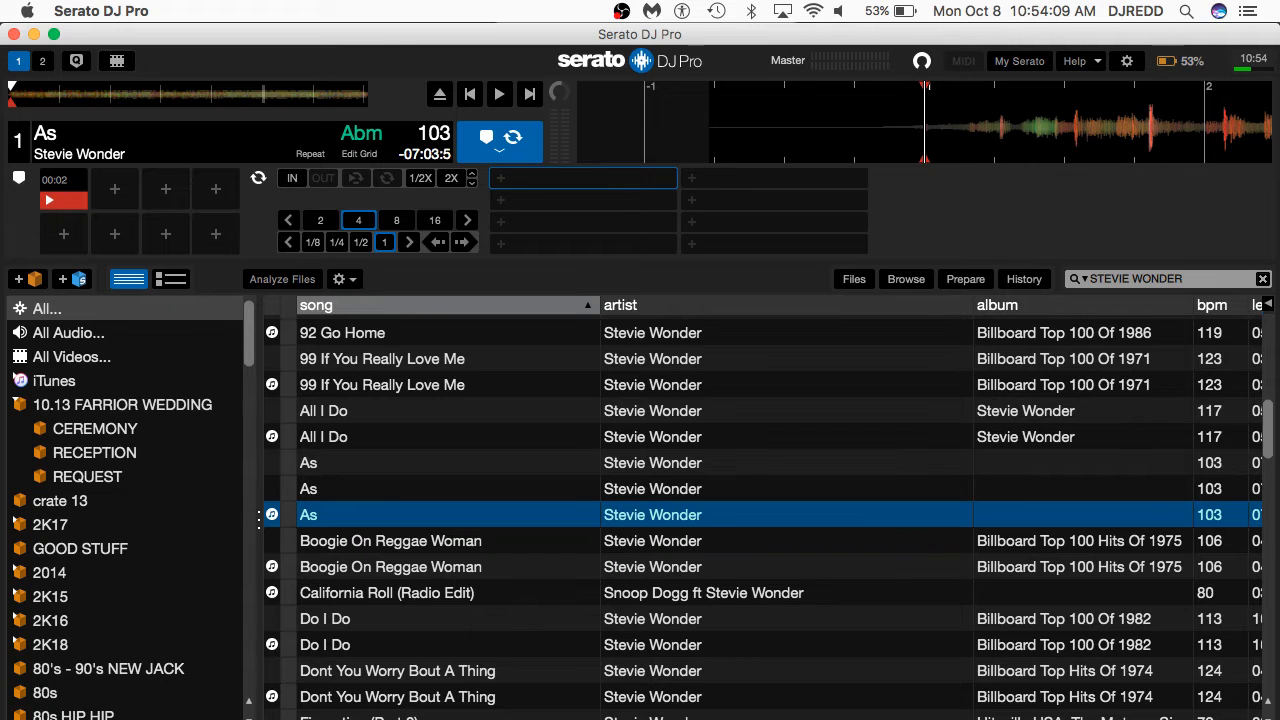
Step: Check the song form in Preview against the CEREMONY crate in Serato DJ Pro, and open the RECEPTION crate
left_click(830, 716)
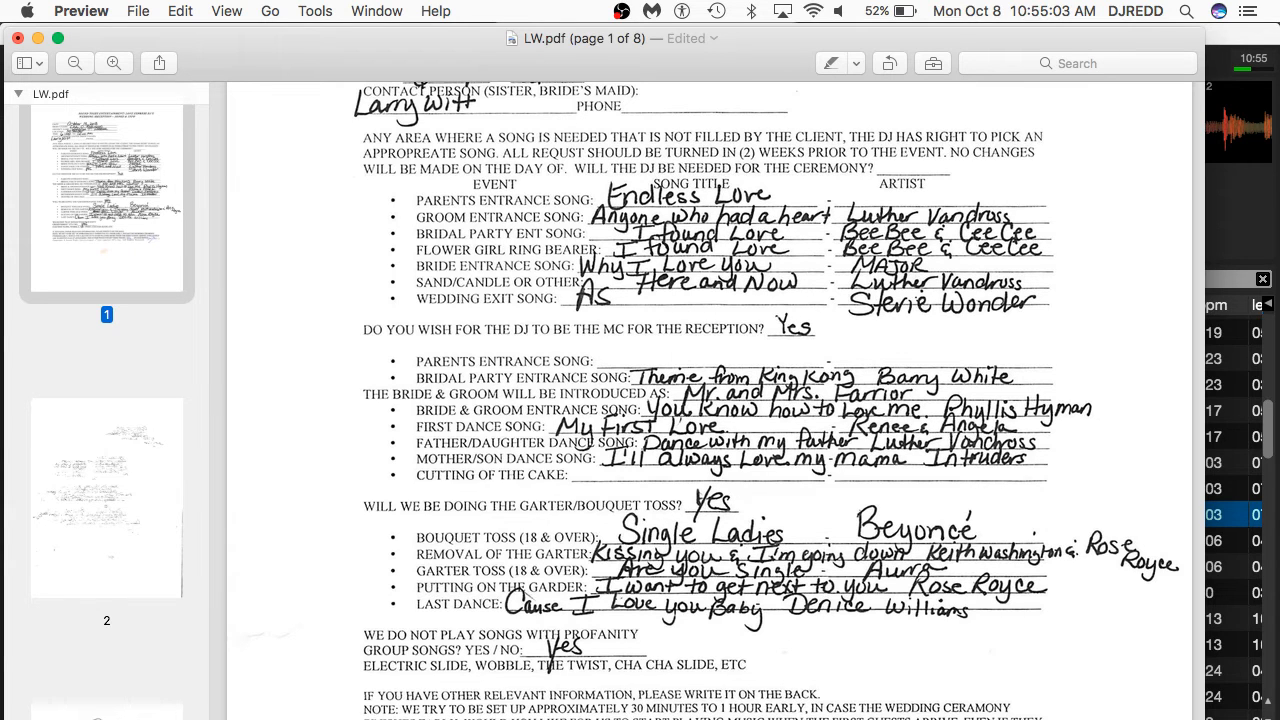
left_click(848, 716)
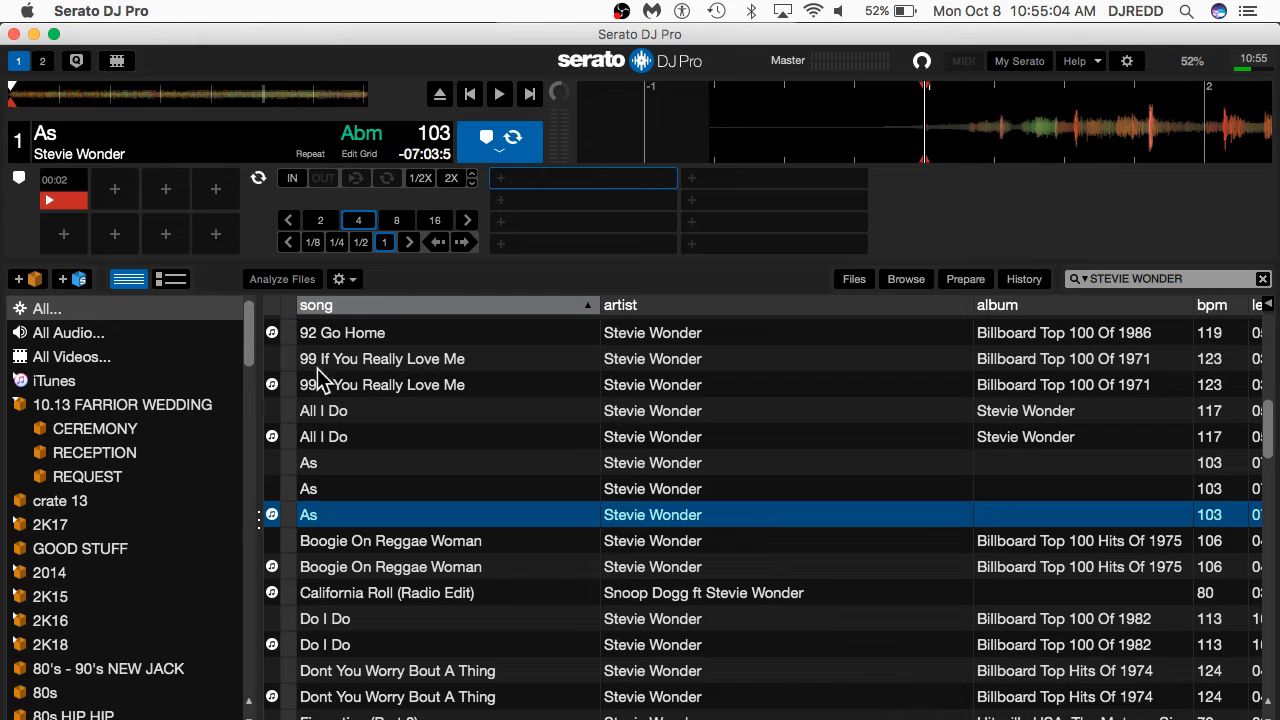
left_click(110, 432)
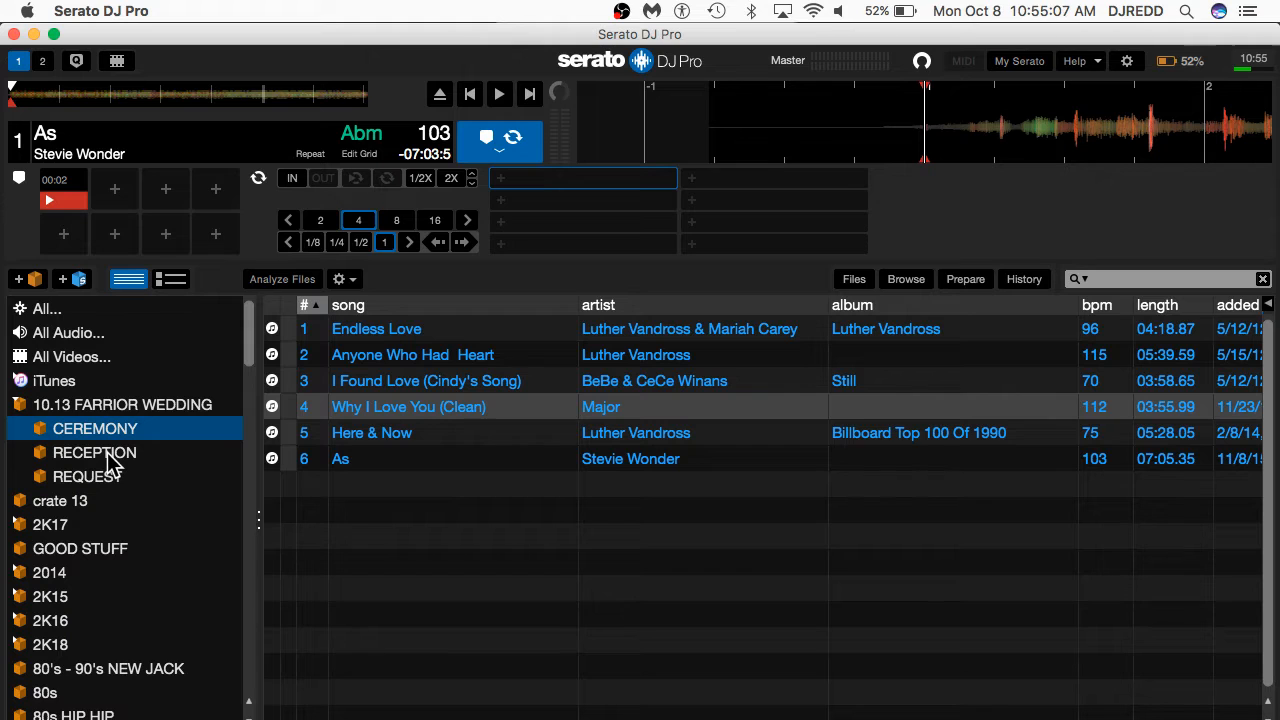
left_click(107, 455)
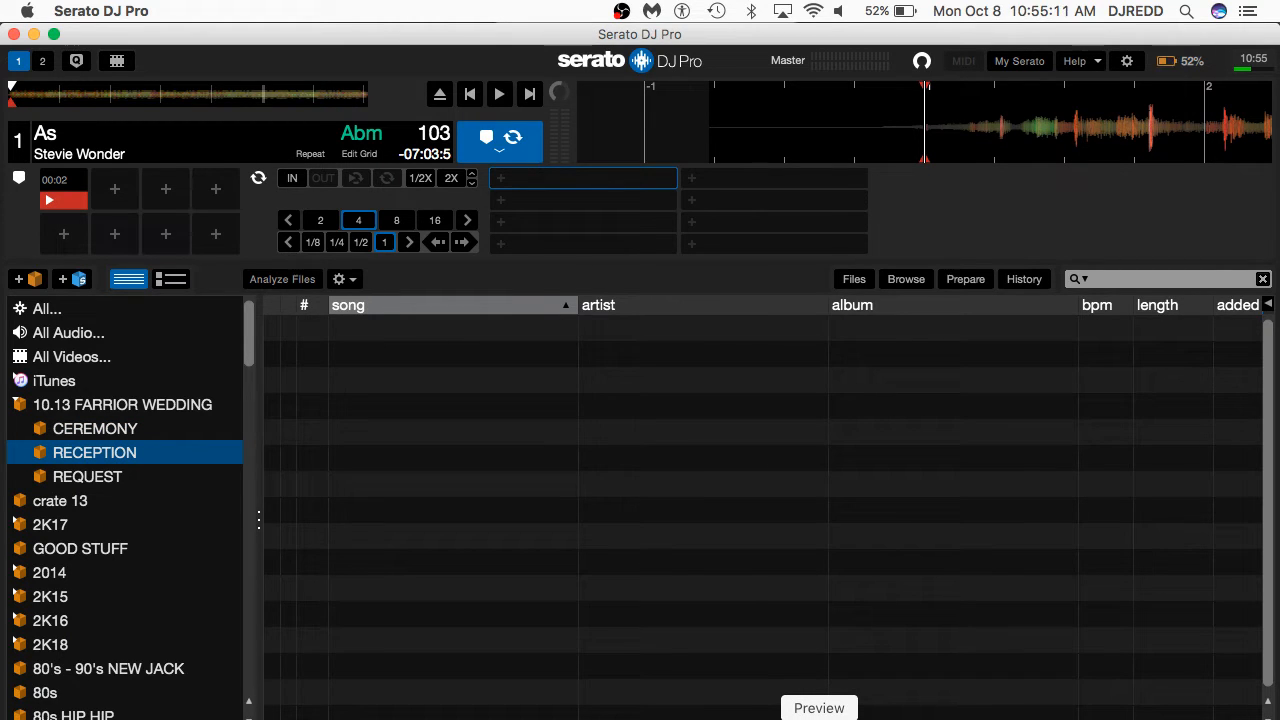
Step: Review the reception songs and the start of the Play List in LW.pdf, and open the REQUEST crate in Serato DJ Pro
left_click(819, 716)
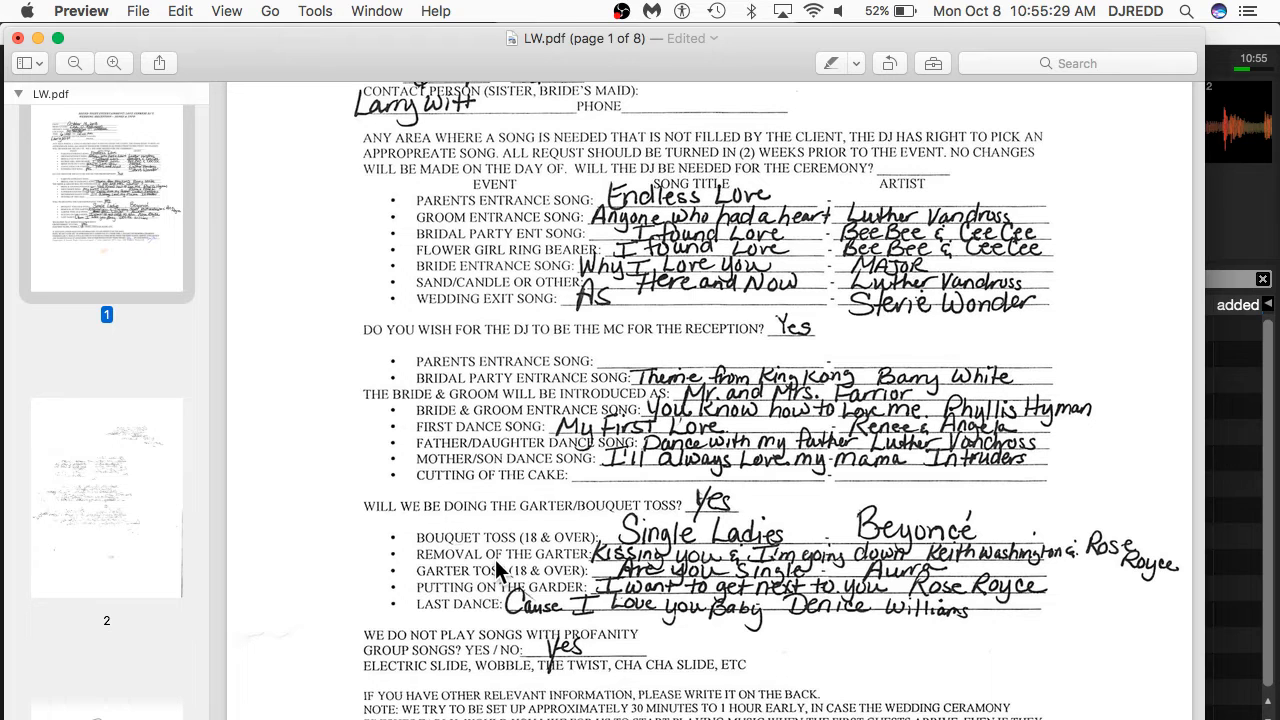
scroll(495, 568, "down", 5)
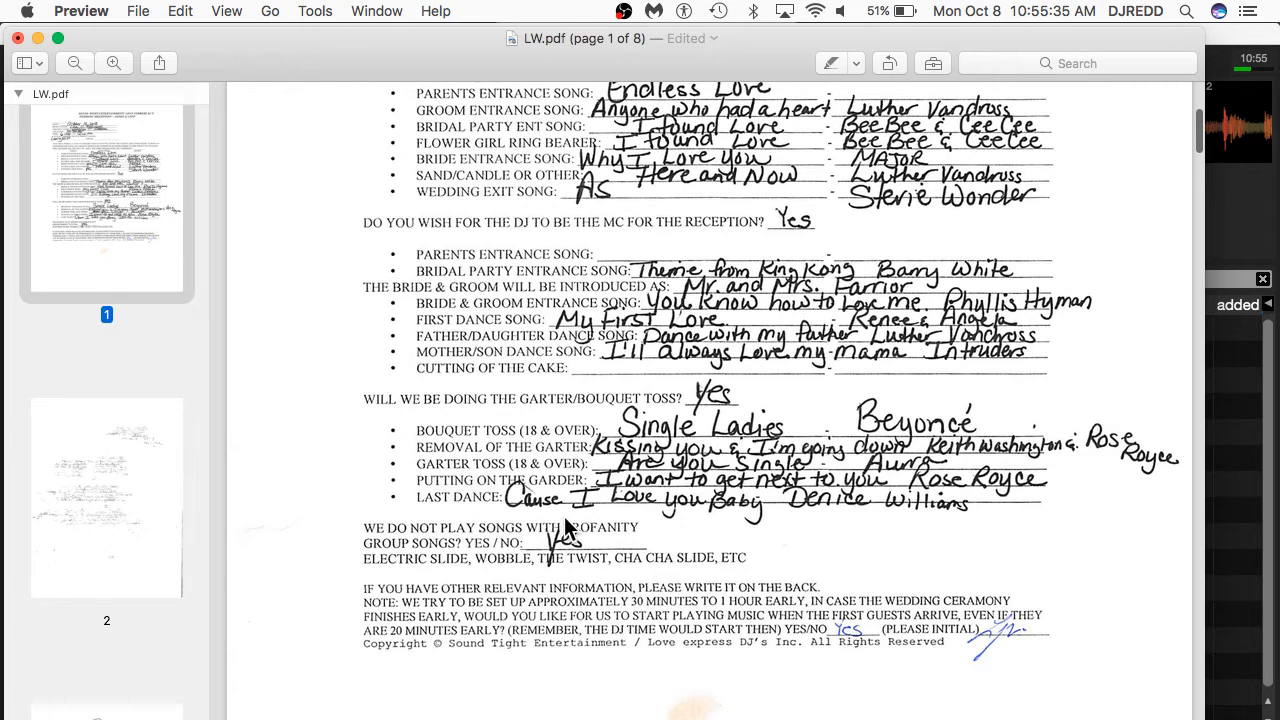
scroll(686, 579, "down", 10)
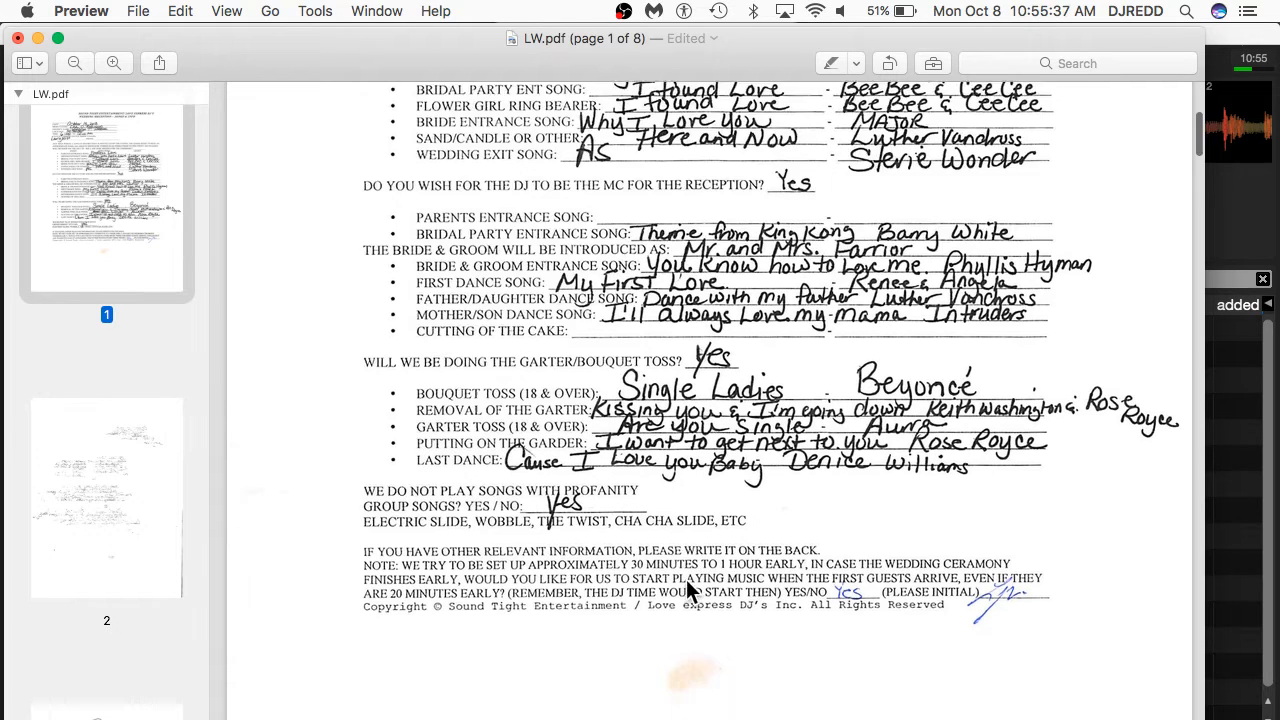
scroll(686, 580, "down", 15)
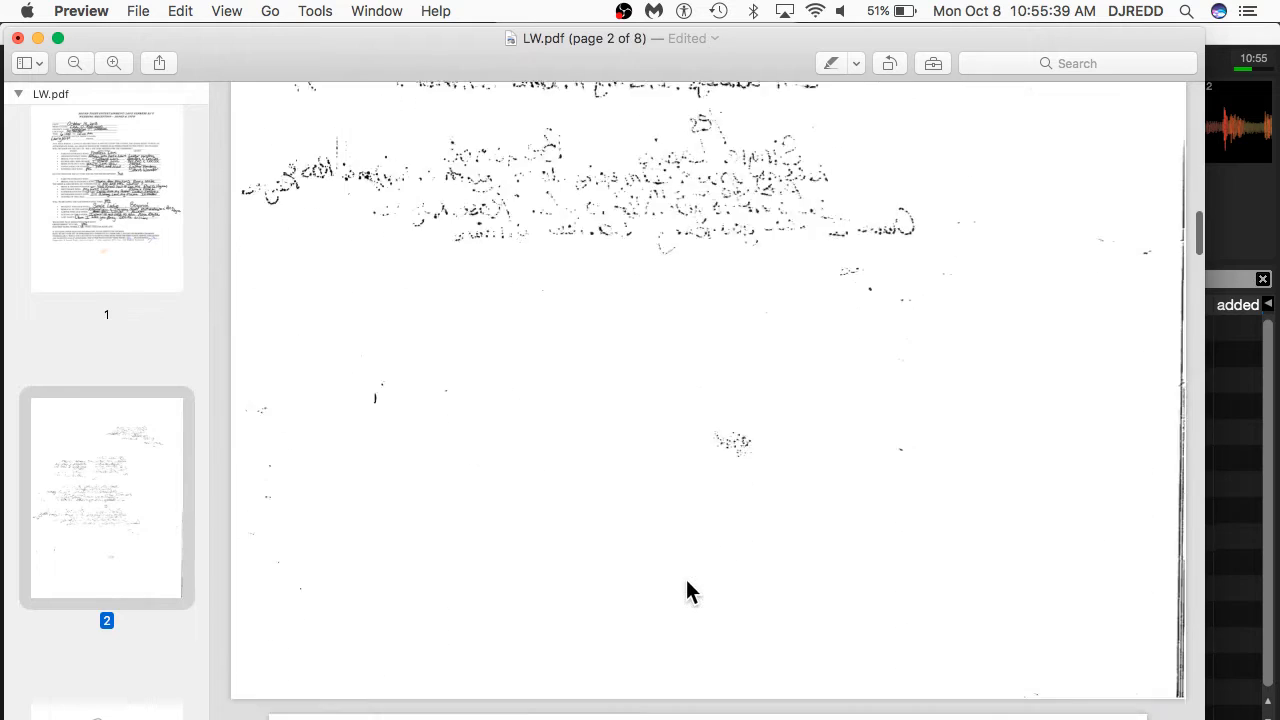
scroll(686, 579, "up", 2)
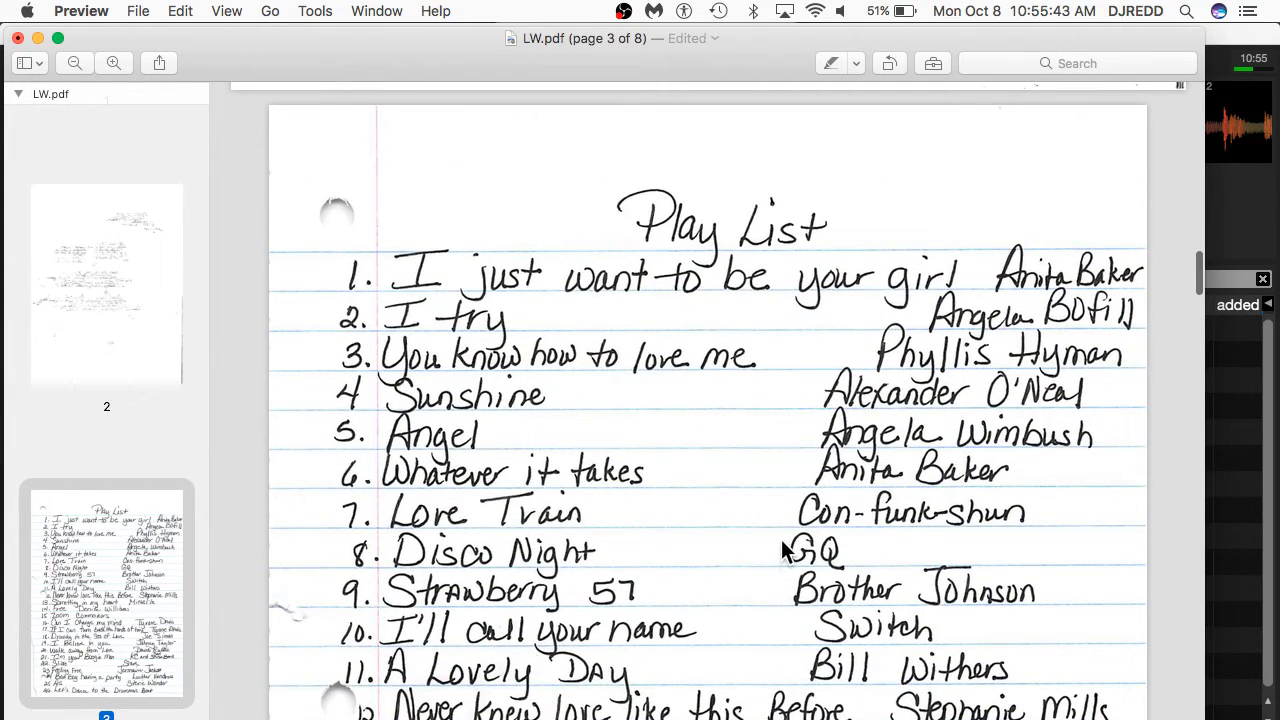
left_click(843, 717)
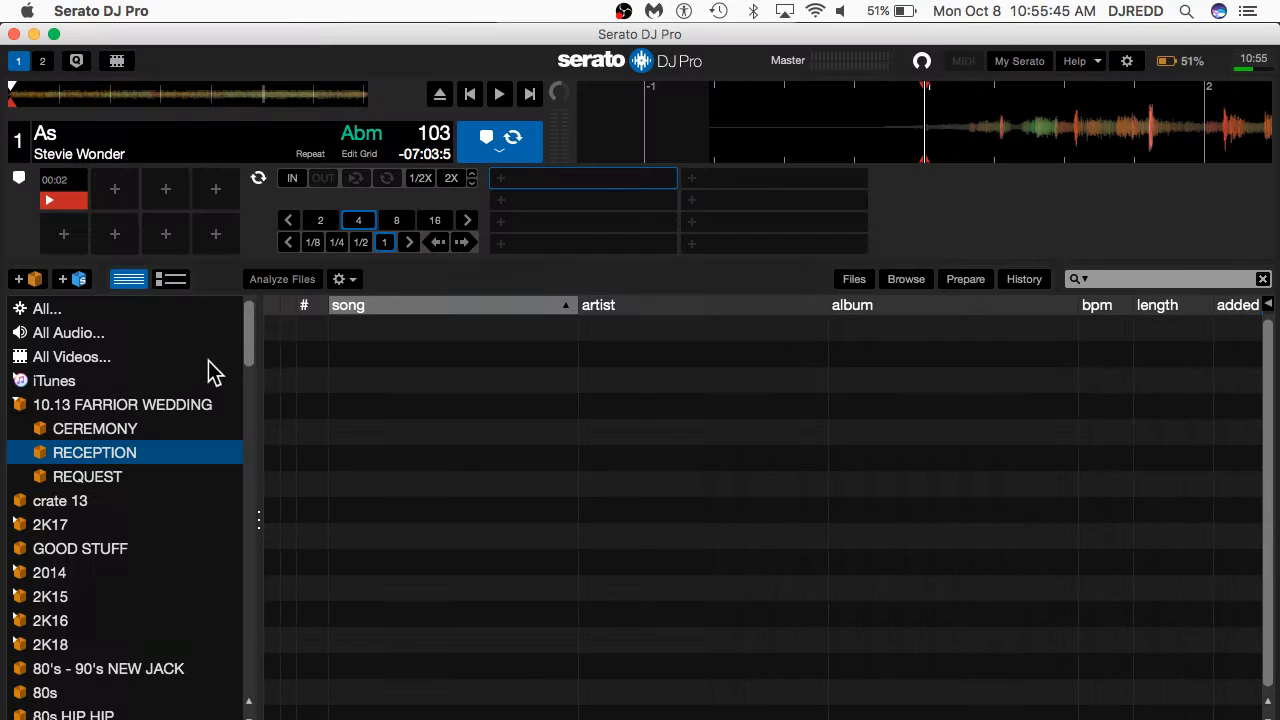
left_click(87, 478)
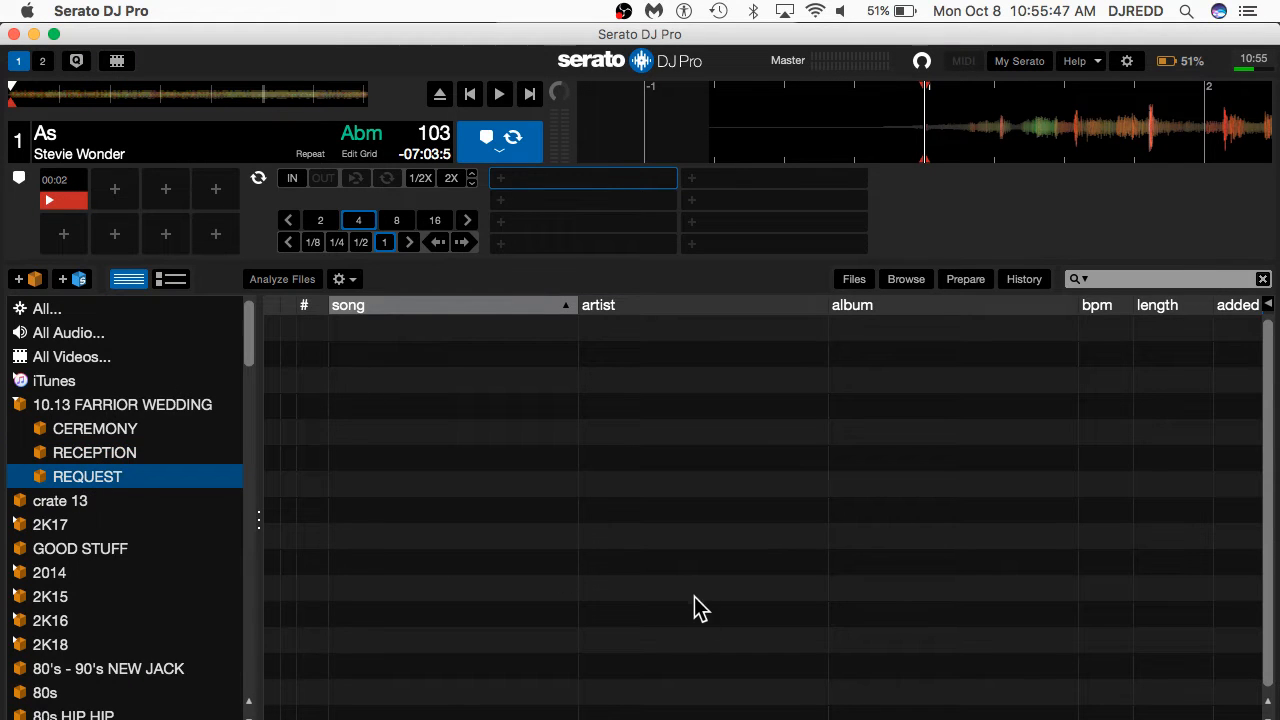
Step: Read through the handwritten Play List on page 3 of LW.pdf in Preview, from song 1 to song 26
left_click(824, 714)
scroll(752, 658, "down", 5)
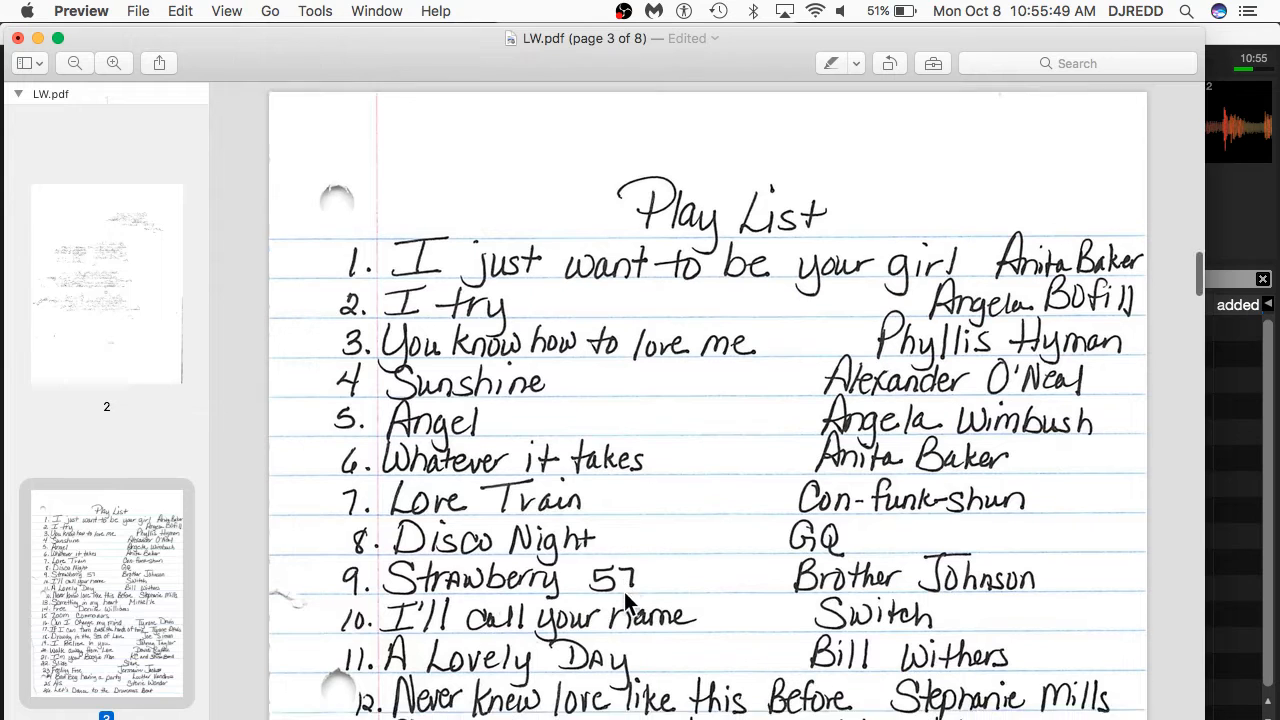
scroll(628, 600, "up", 5)
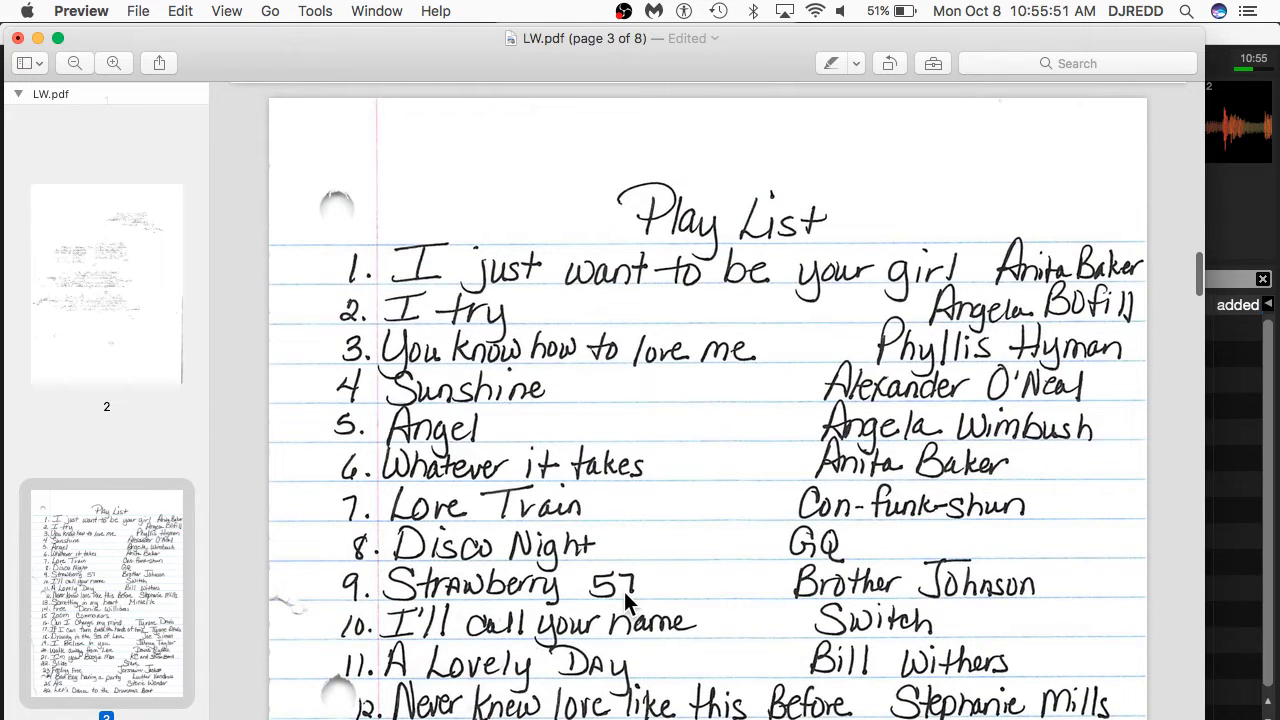
scroll(627, 600, "down", 5)
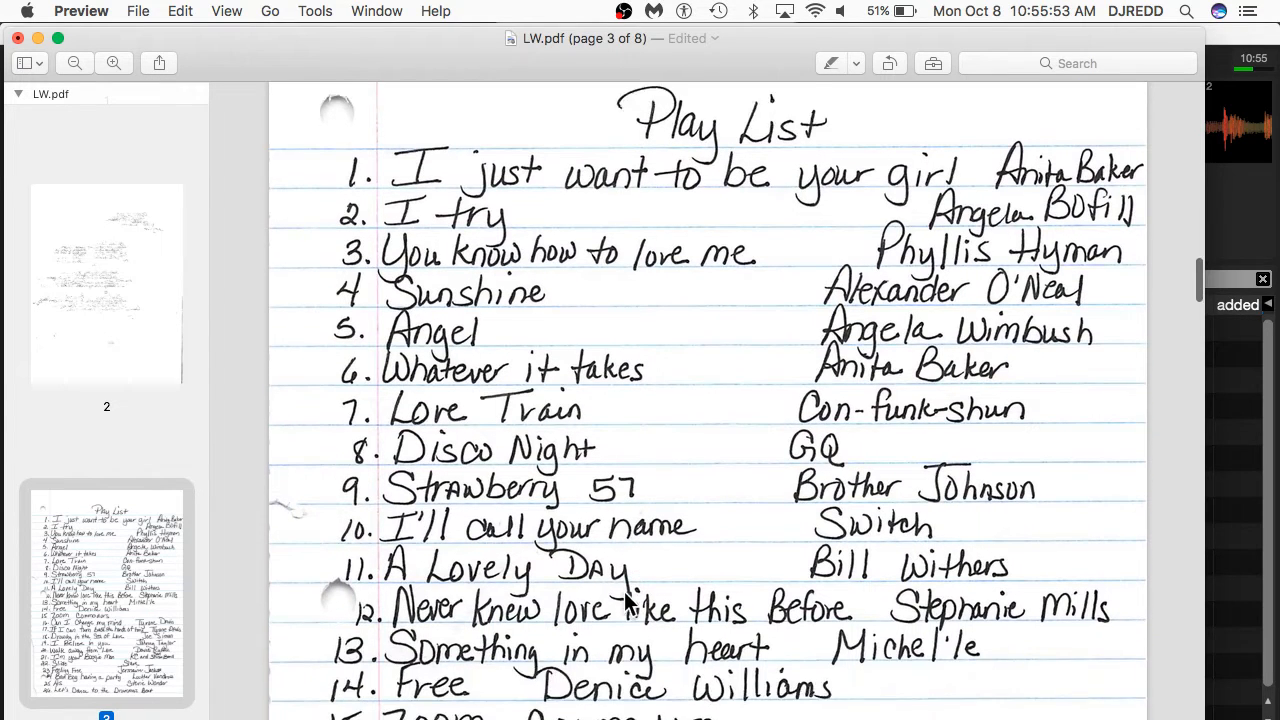
scroll(627, 601, "up", 6)
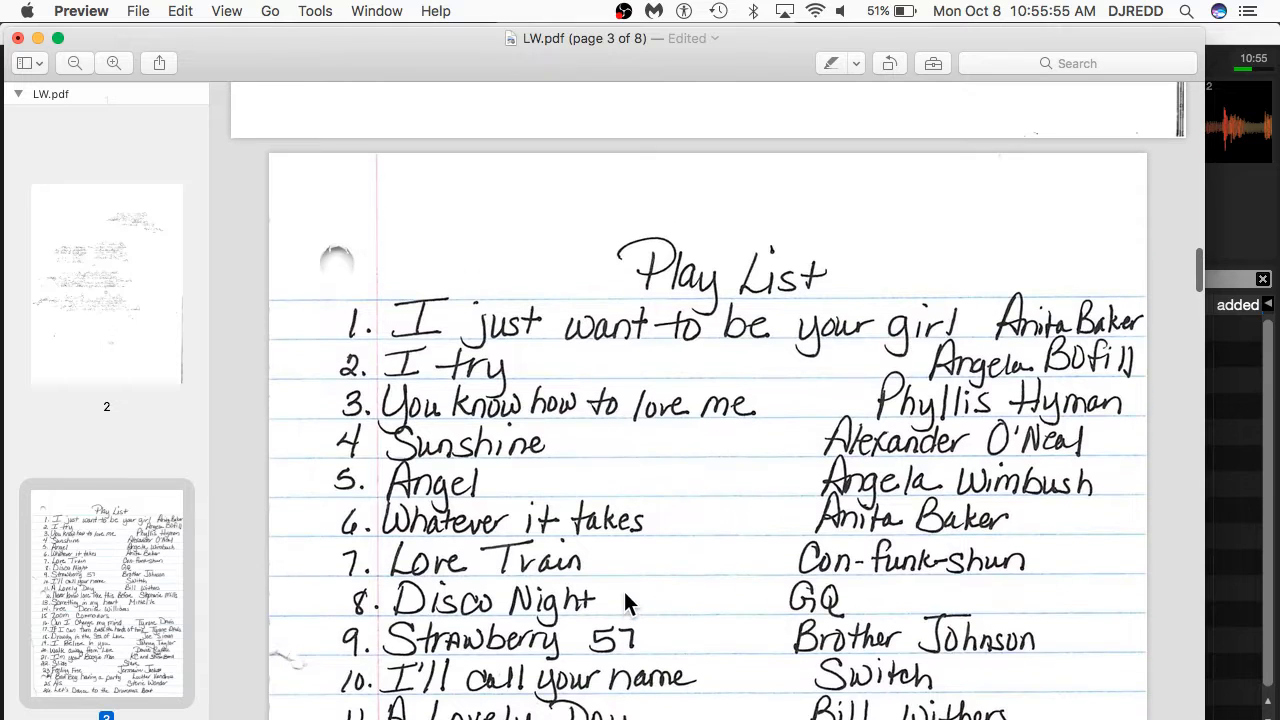
scroll(625, 593, "down", 2)
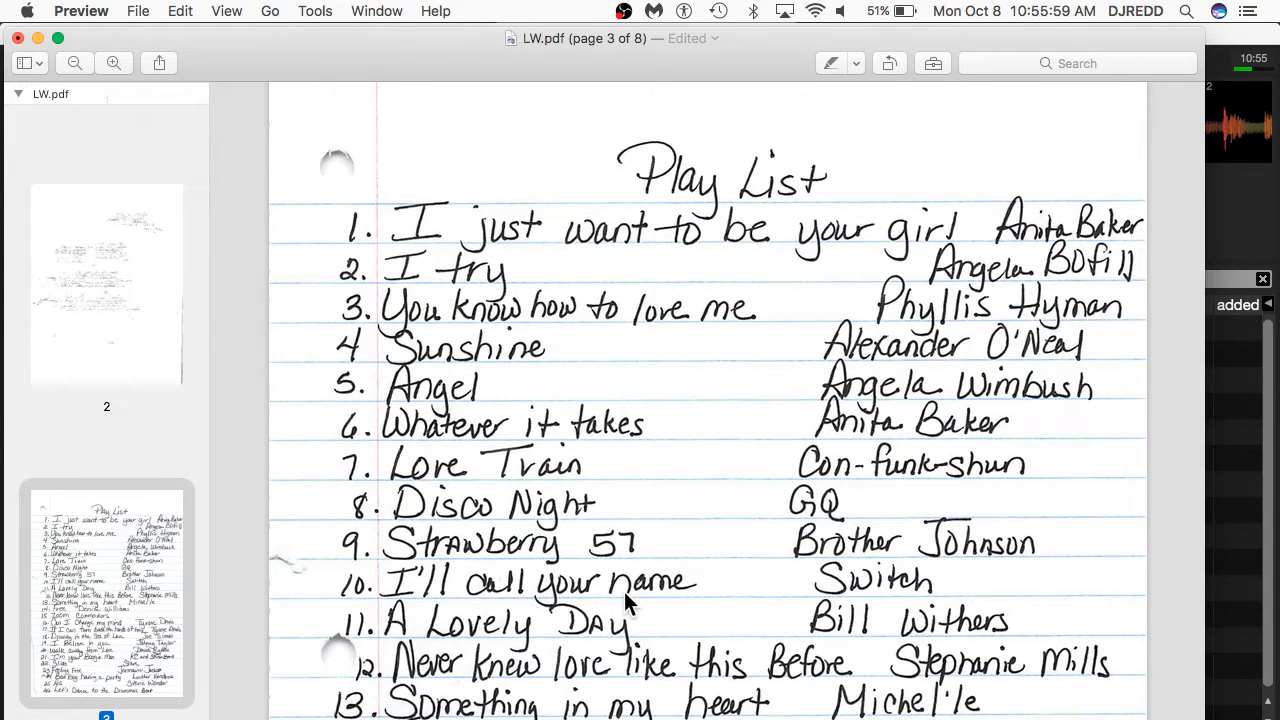
scroll(624, 591, "down", 6)
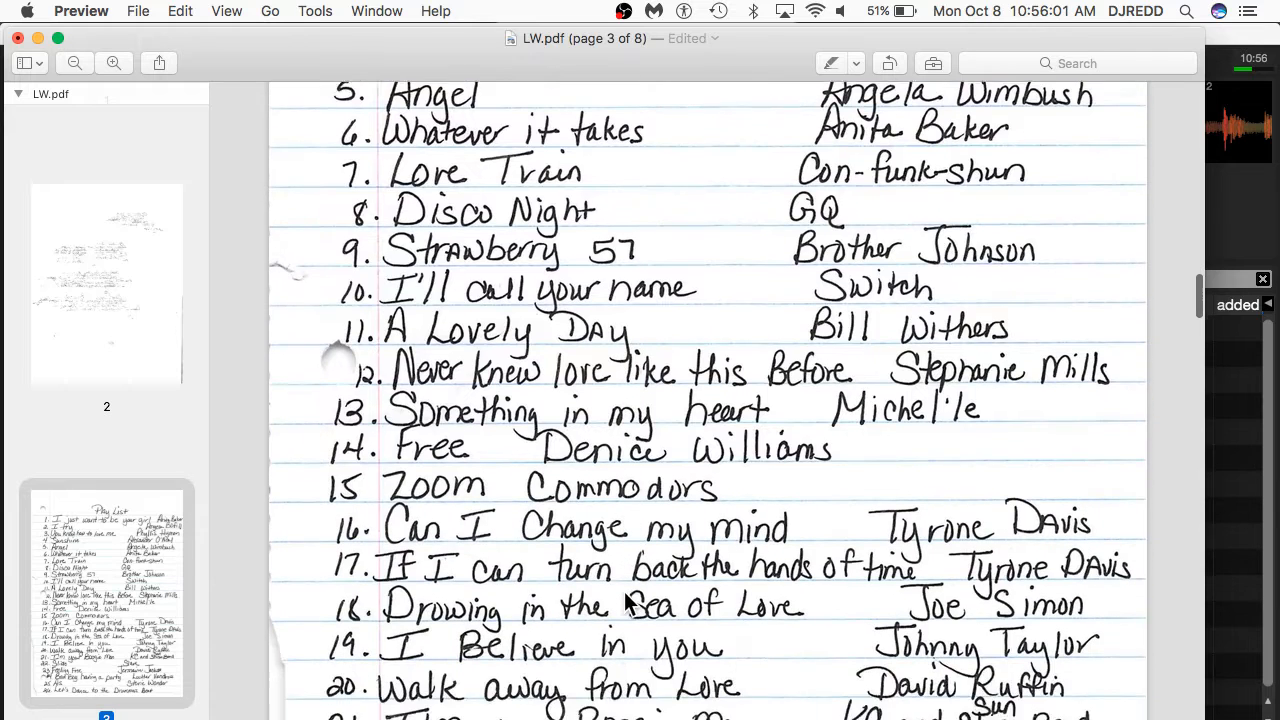
scroll(624, 591, "up", 9)
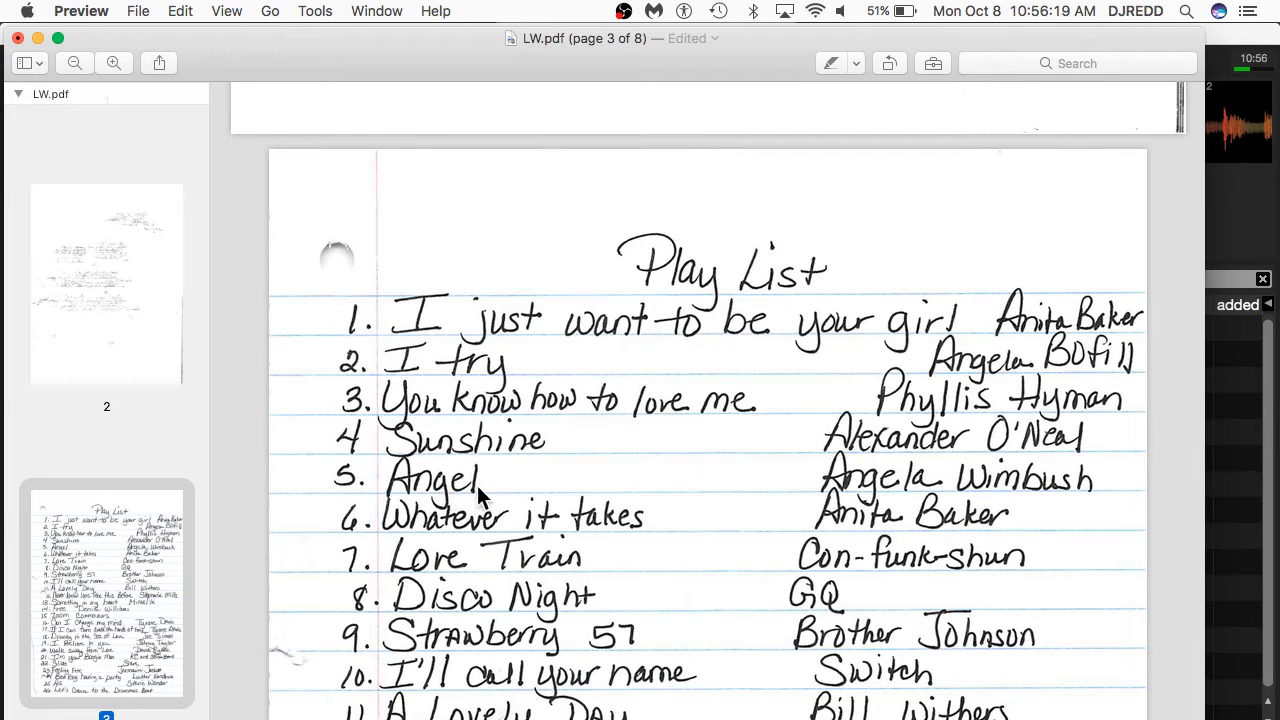
scroll(478, 493, "down", 3)
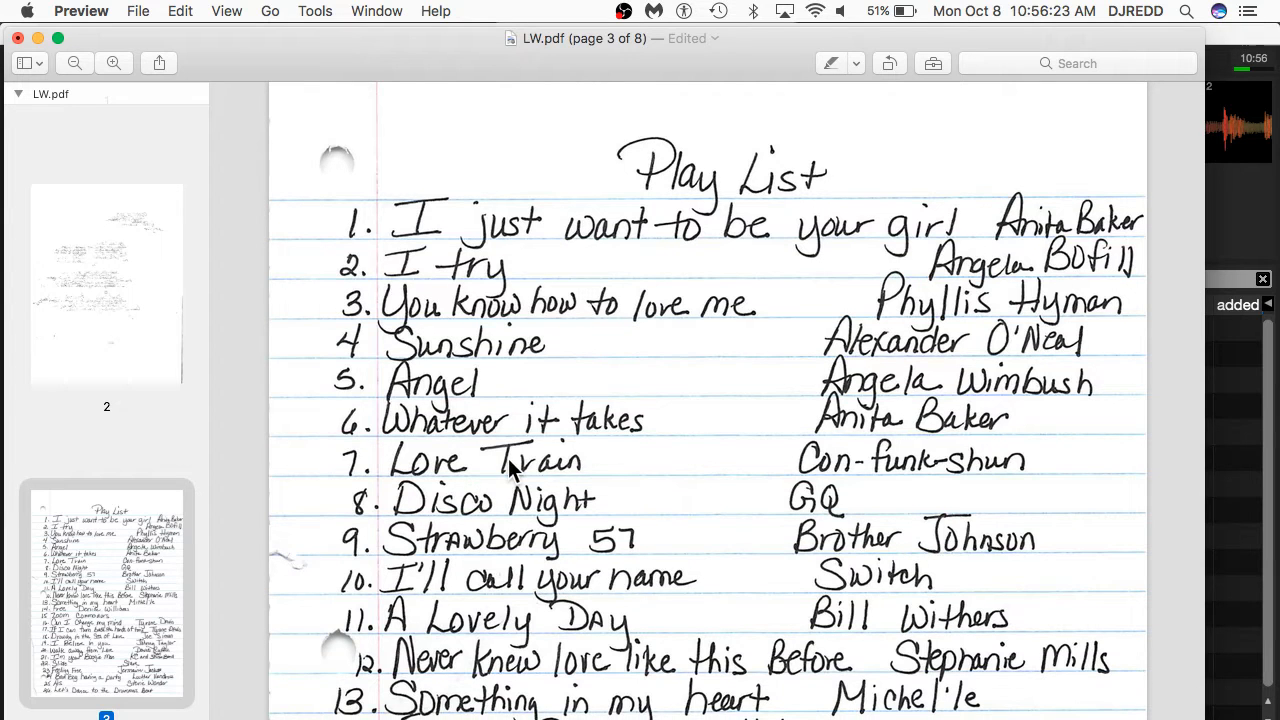
scroll(510, 468, "down", 1)
scroll(510, 468, "down", 5)
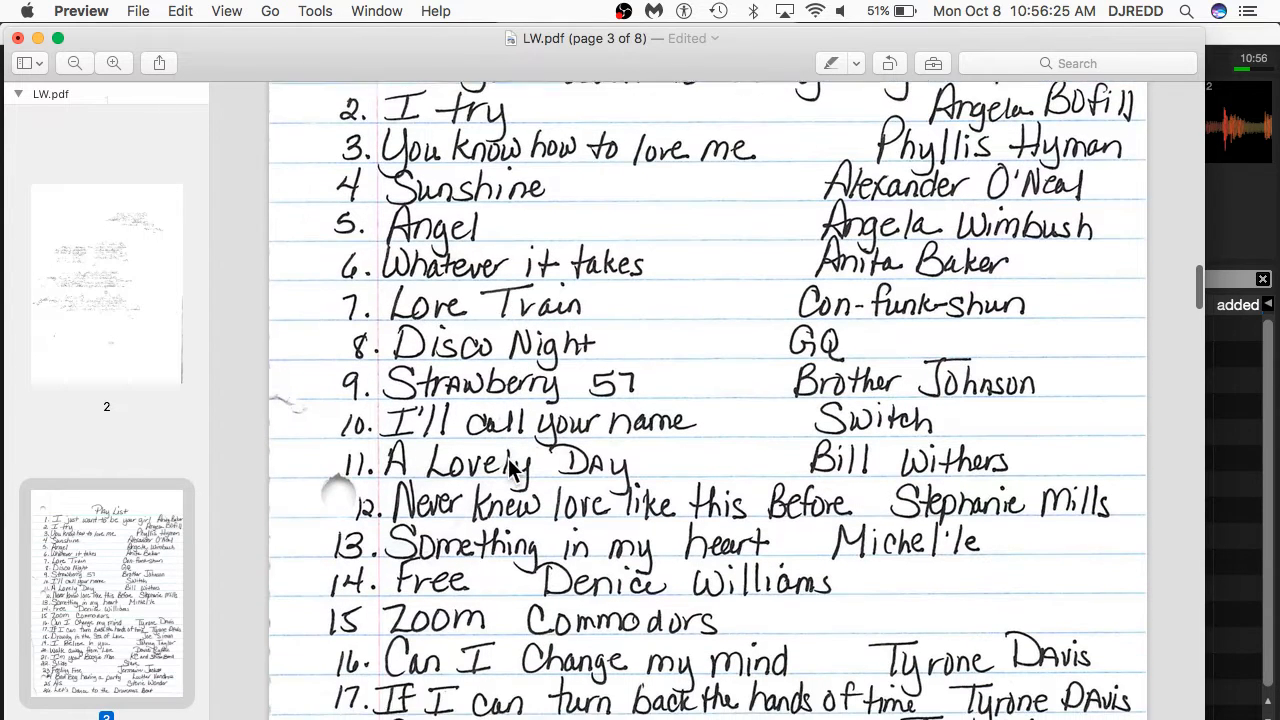
scroll(510, 468, "down", 1)
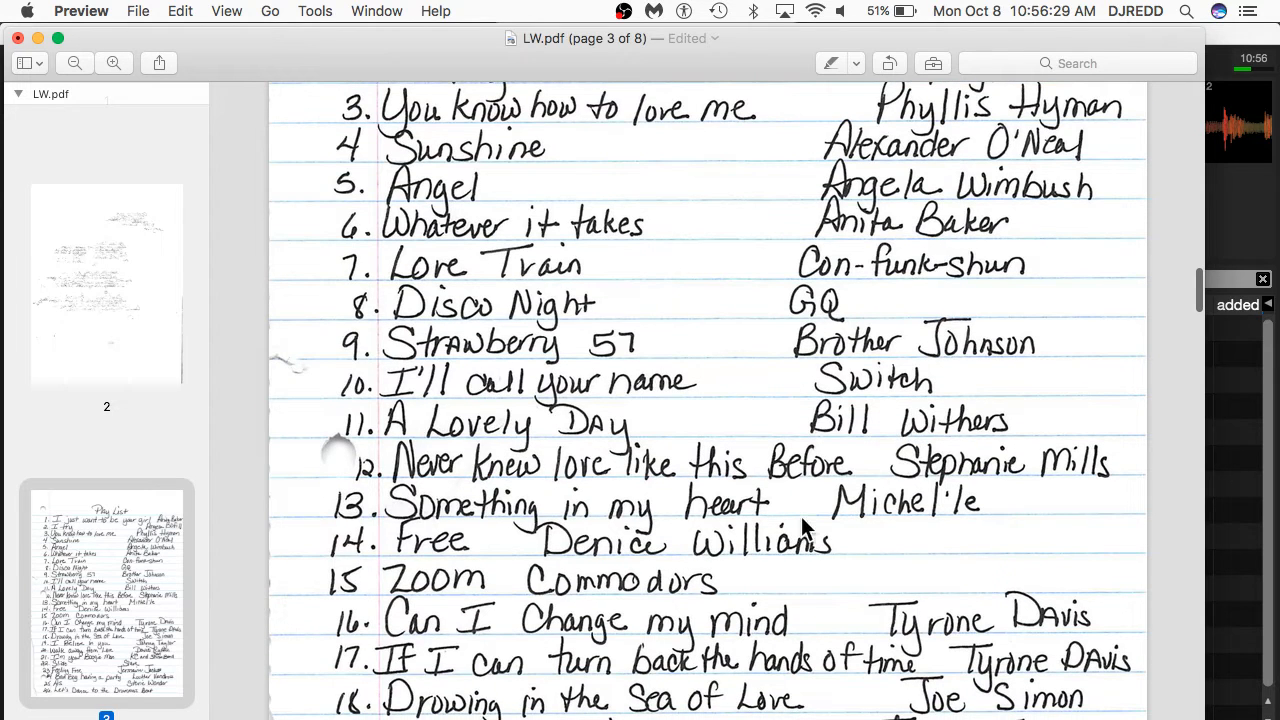
scroll(801, 518, "down", 5)
scroll(801, 516, "down", 4)
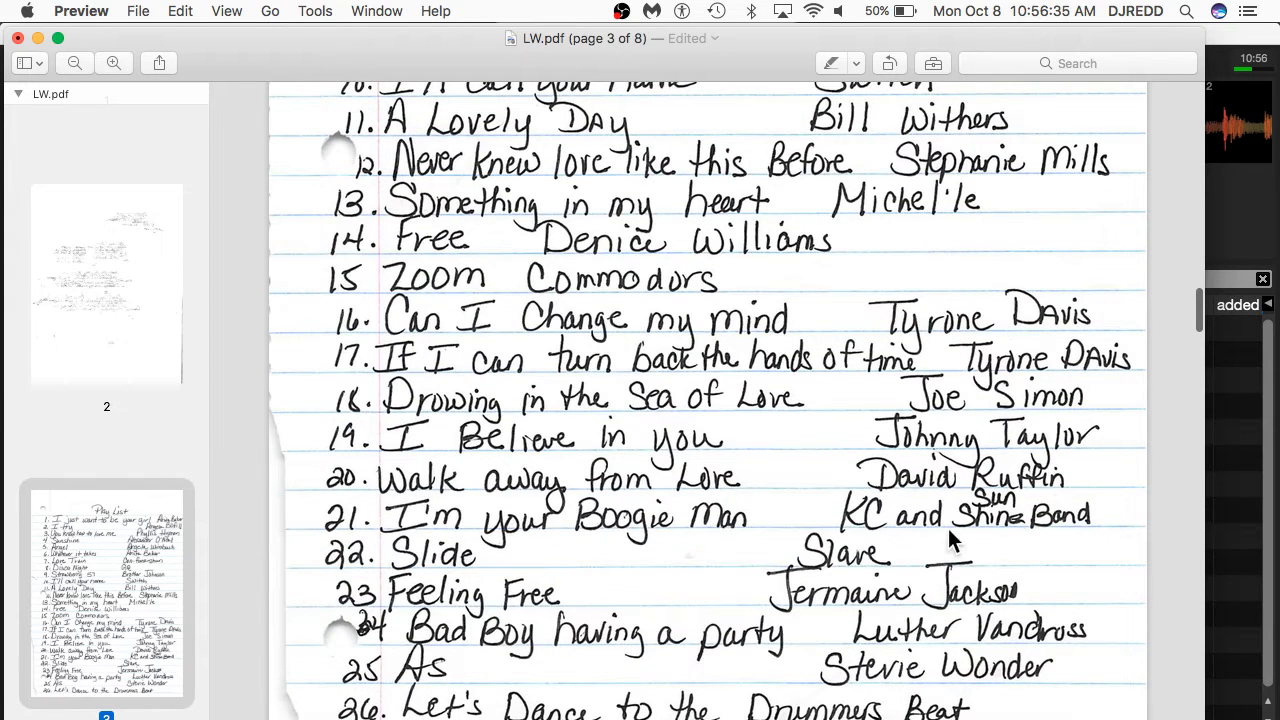
scroll(670, 625, "down", 2)
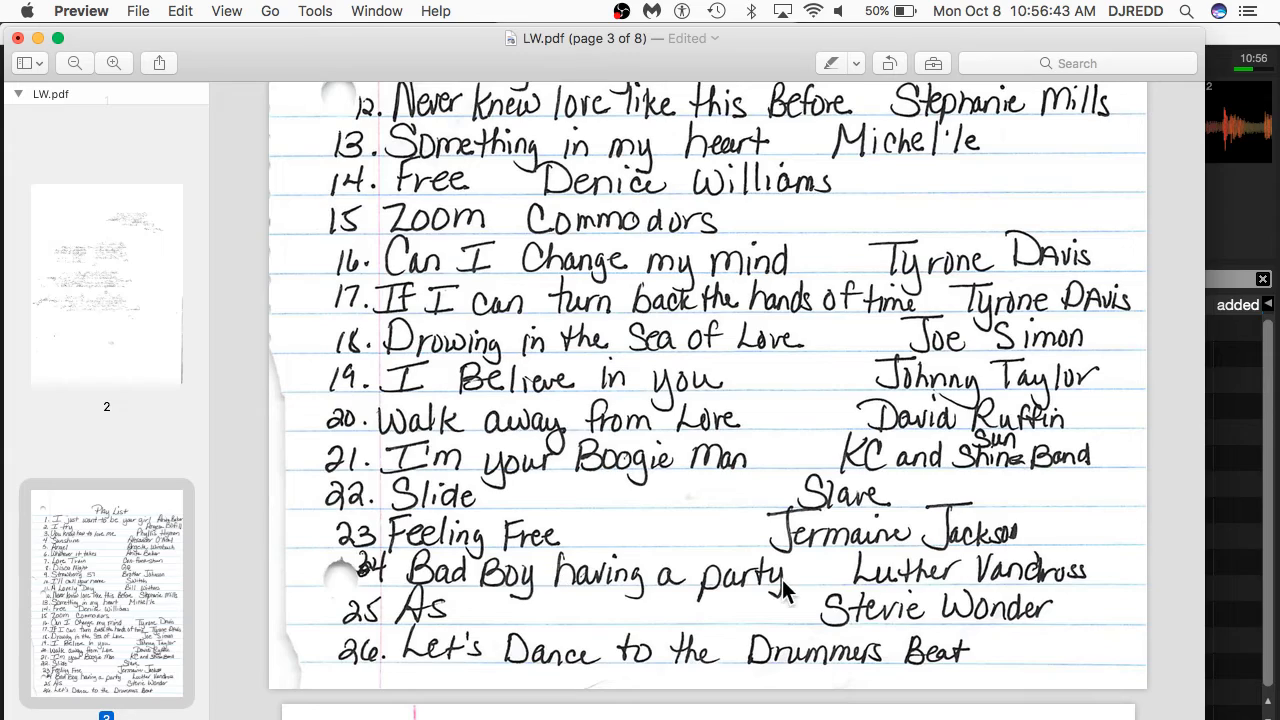
Step: Read the handwritten play list on page 5 of LW.pdf, from song 27 to song 52
scroll(629, 609, "down", 3)
scroll(627, 606, "down", 15)
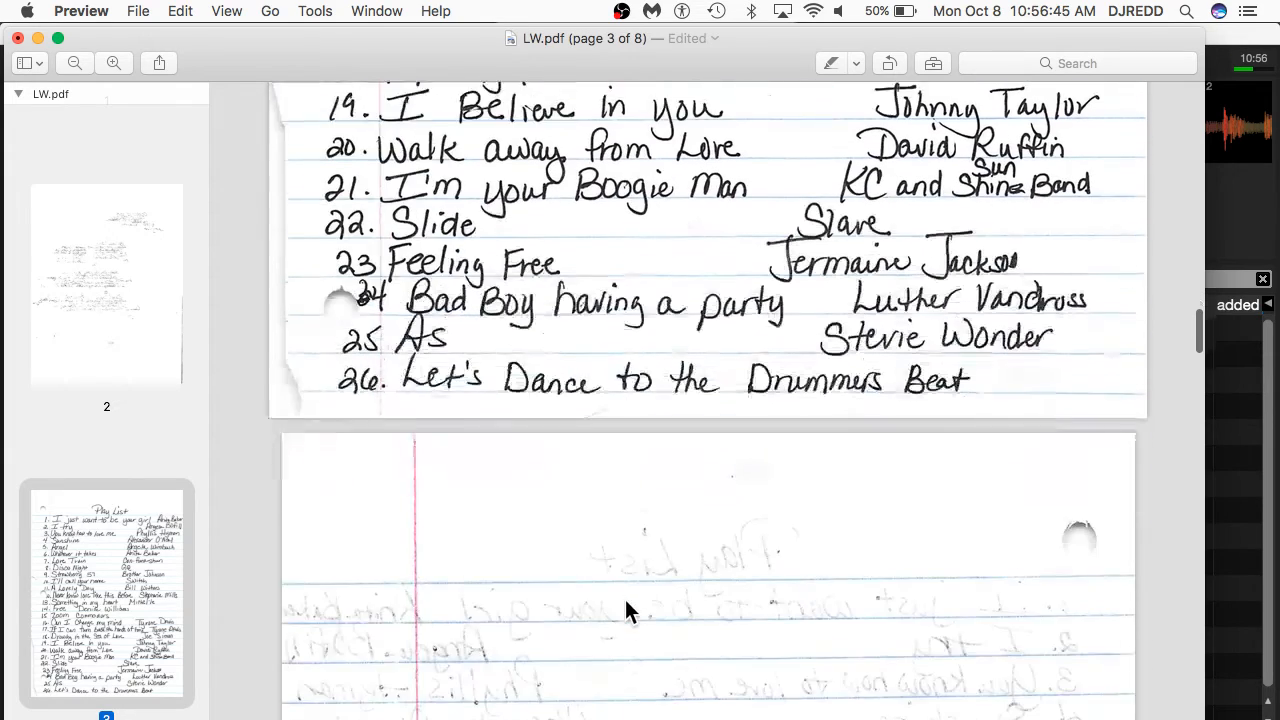
scroll(627, 606, "down", 8)
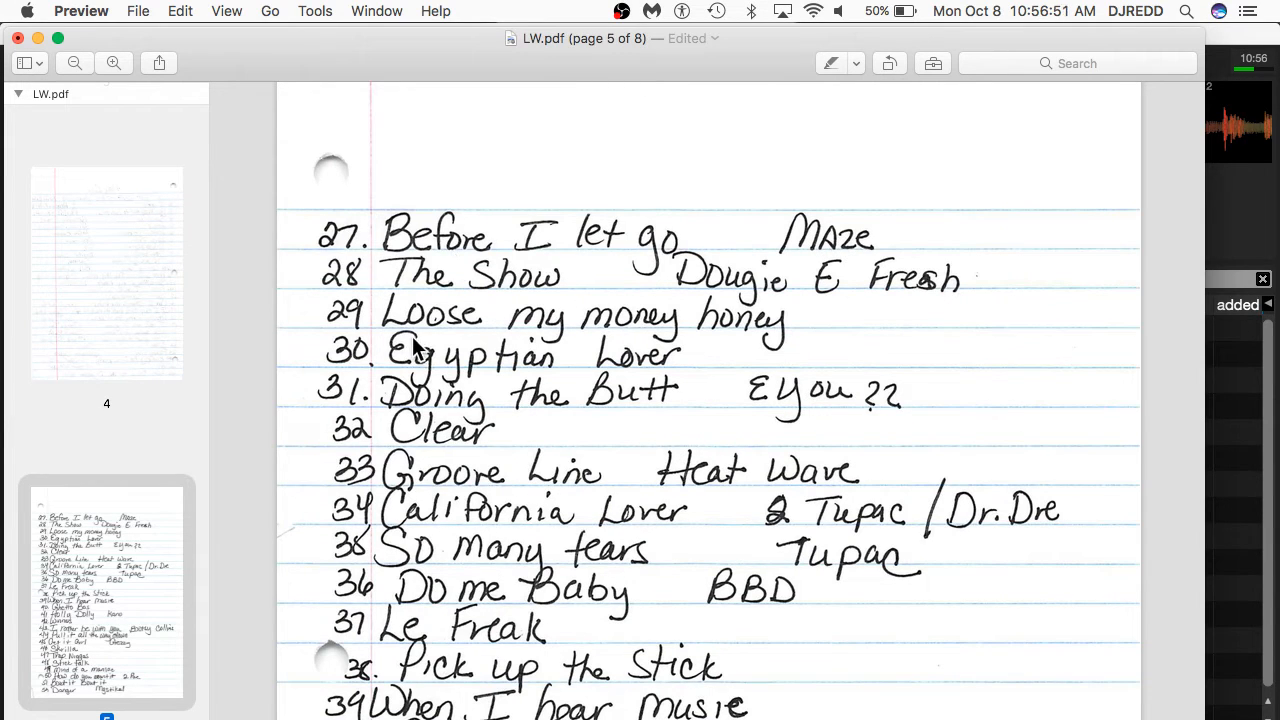
scroll(510, 545, "down", 7)
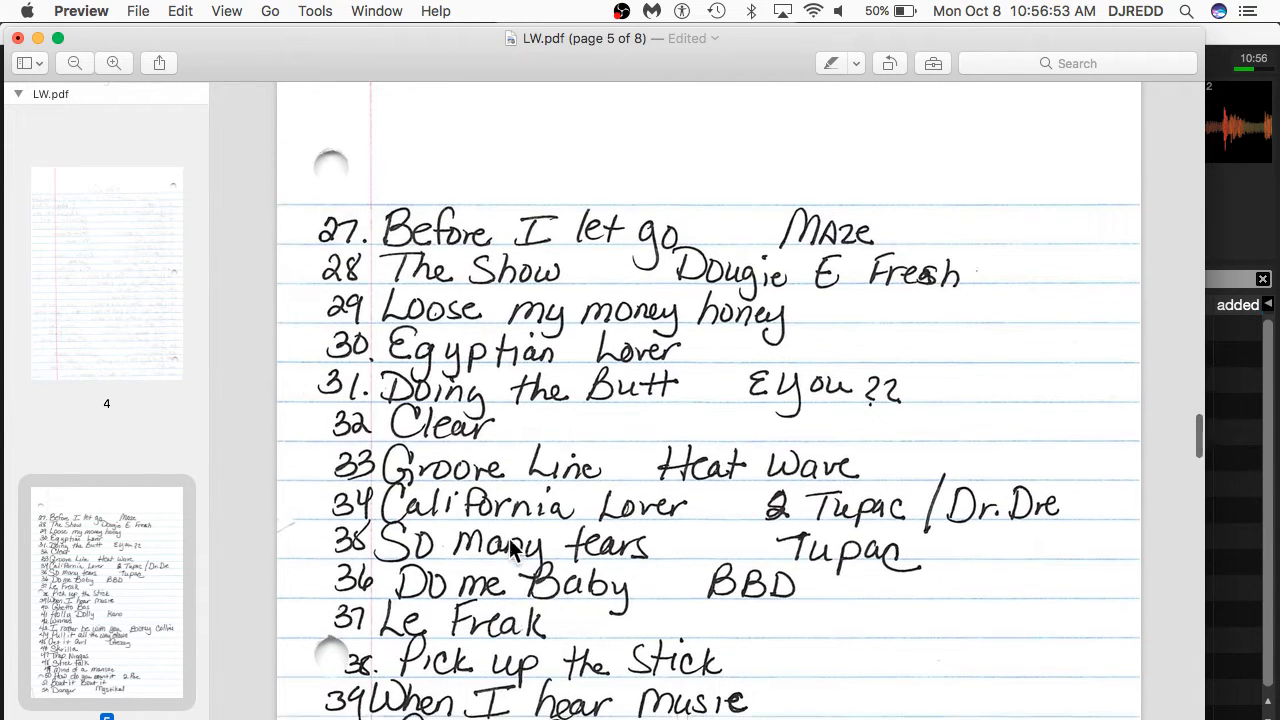
scroll(510, 545, "down", 4)
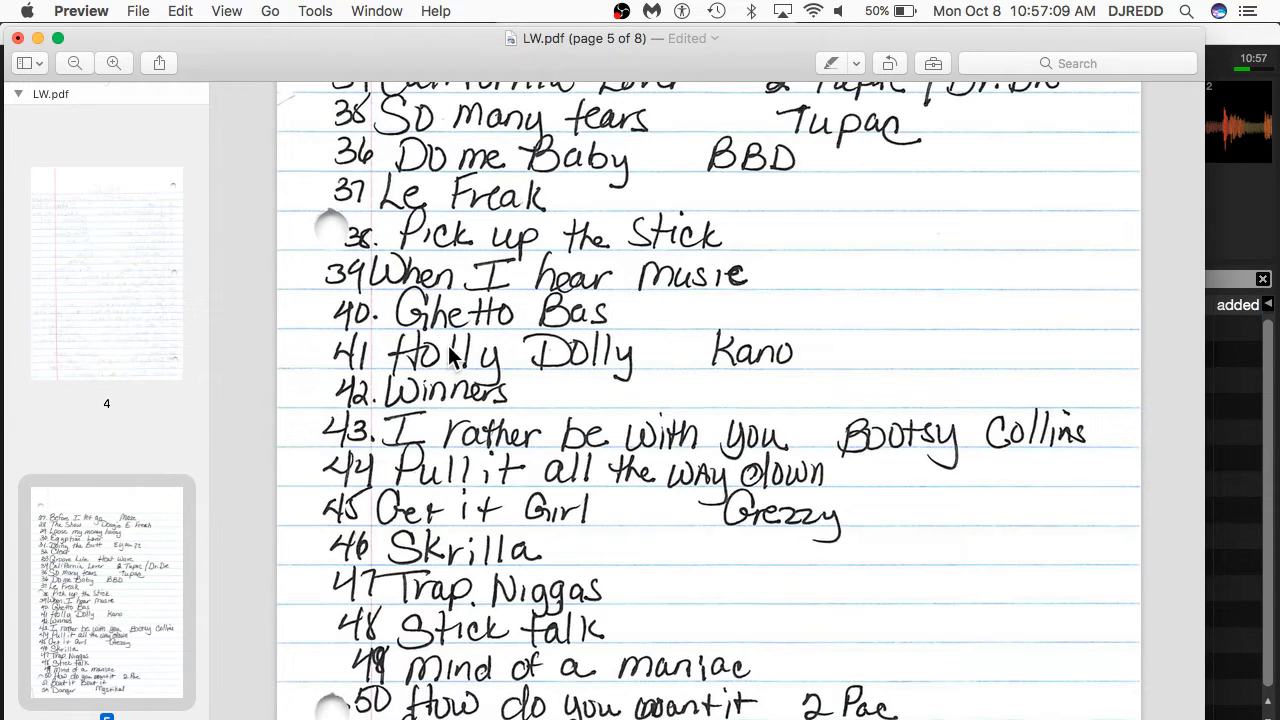
scroll(491, 575, "down", 3)
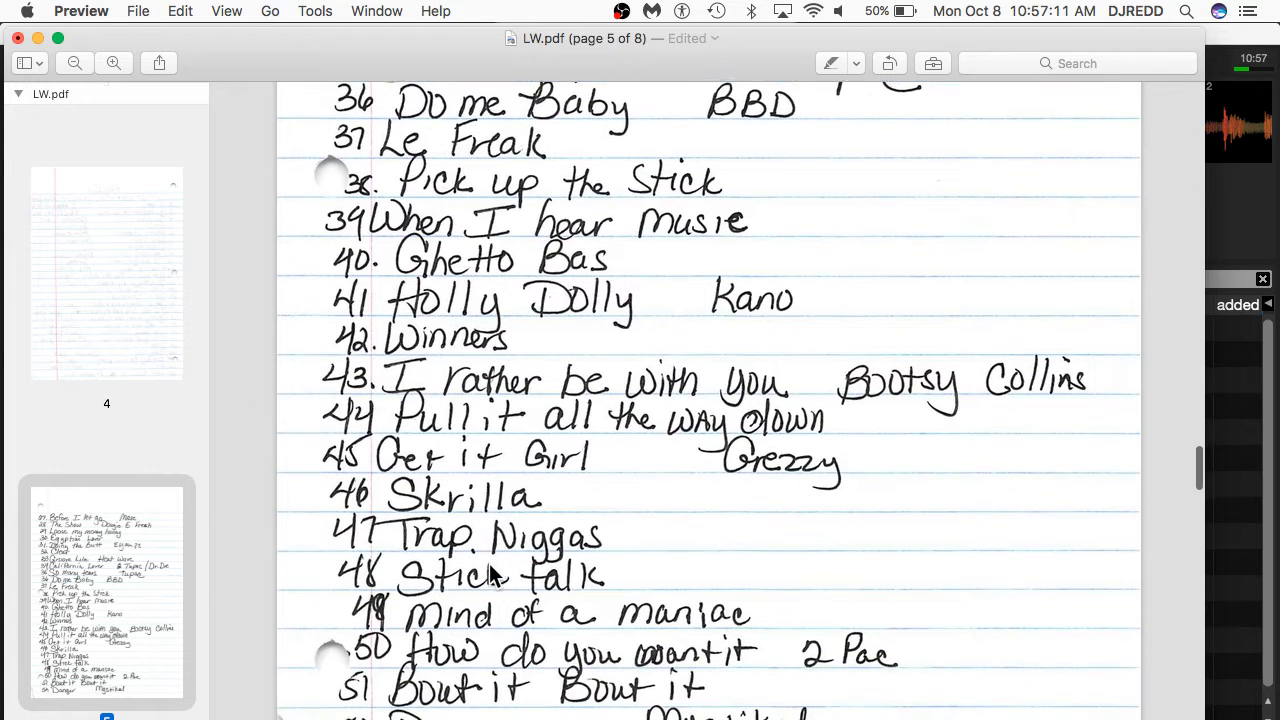
scroll(491, 575, "down", 1)
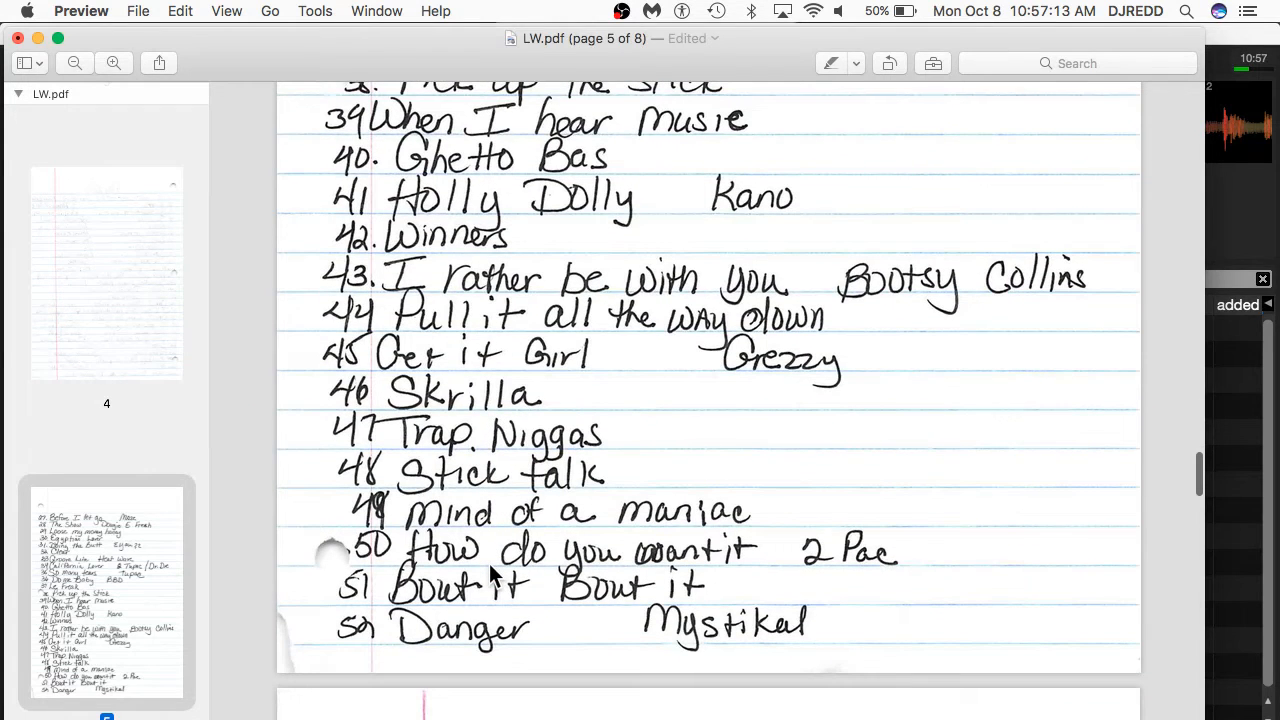
Step: Read the remaining play list songs on page 7 of LW.pdf, from song 53 on, and return to the song form on page 1
scroll(490, 570, "down", 10)
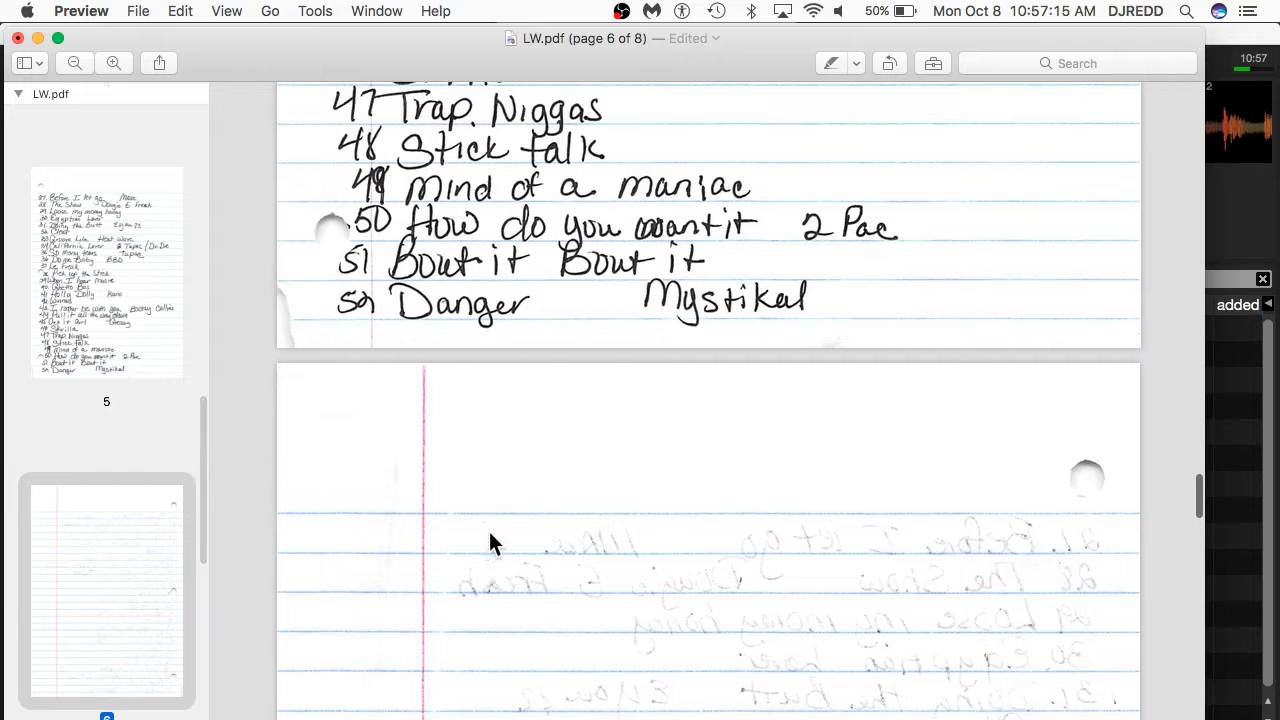
scroll(566, 637, "down", 20)
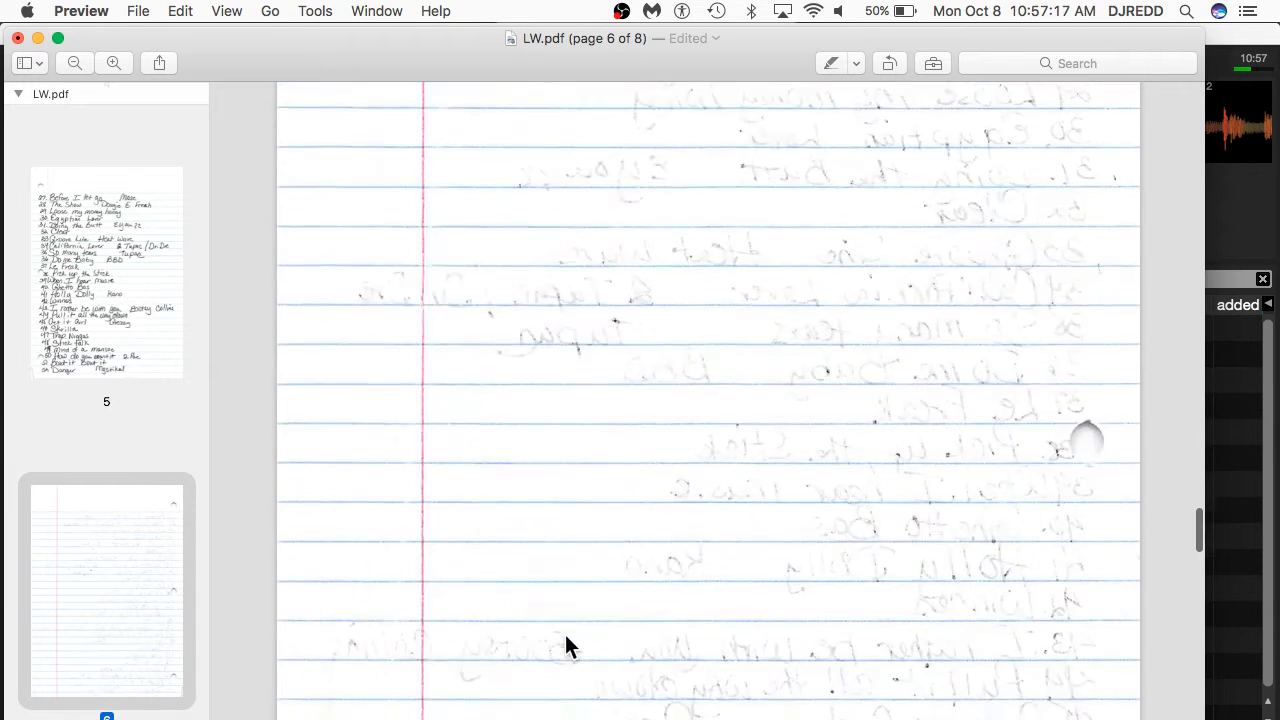
scroll(566, 645, "down", 3)
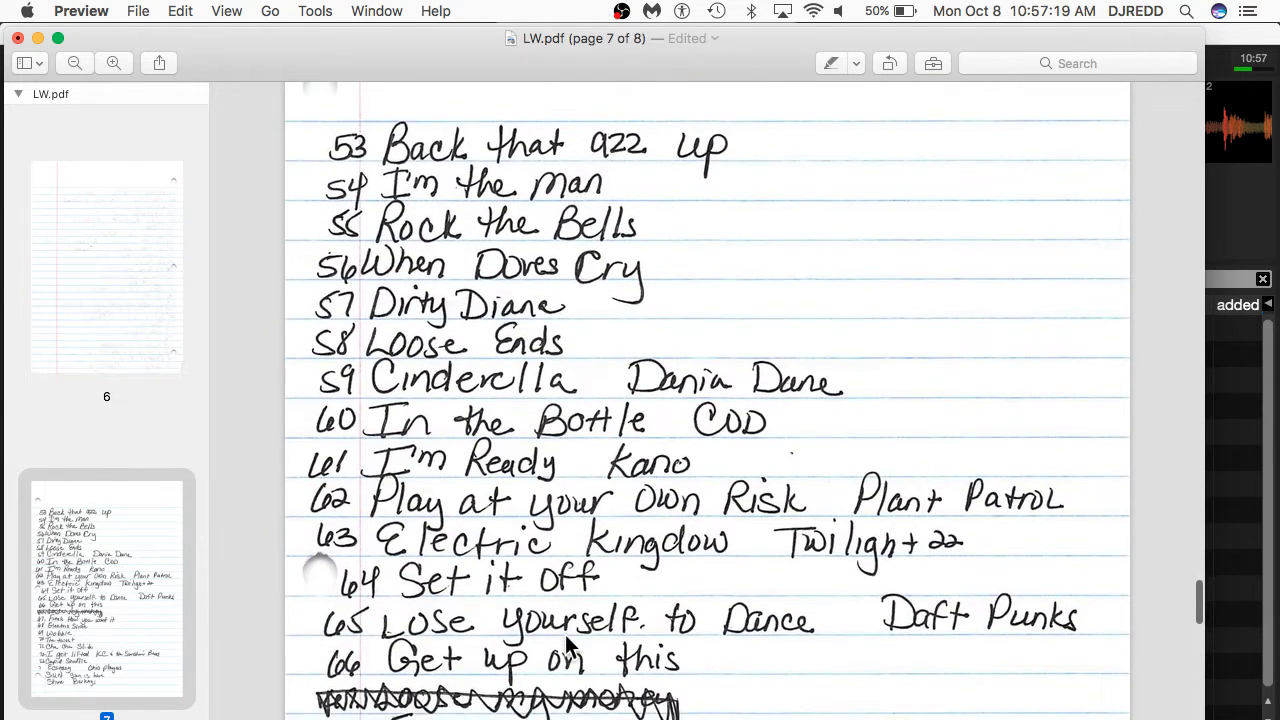
scroll(566, 645, "down", 15)
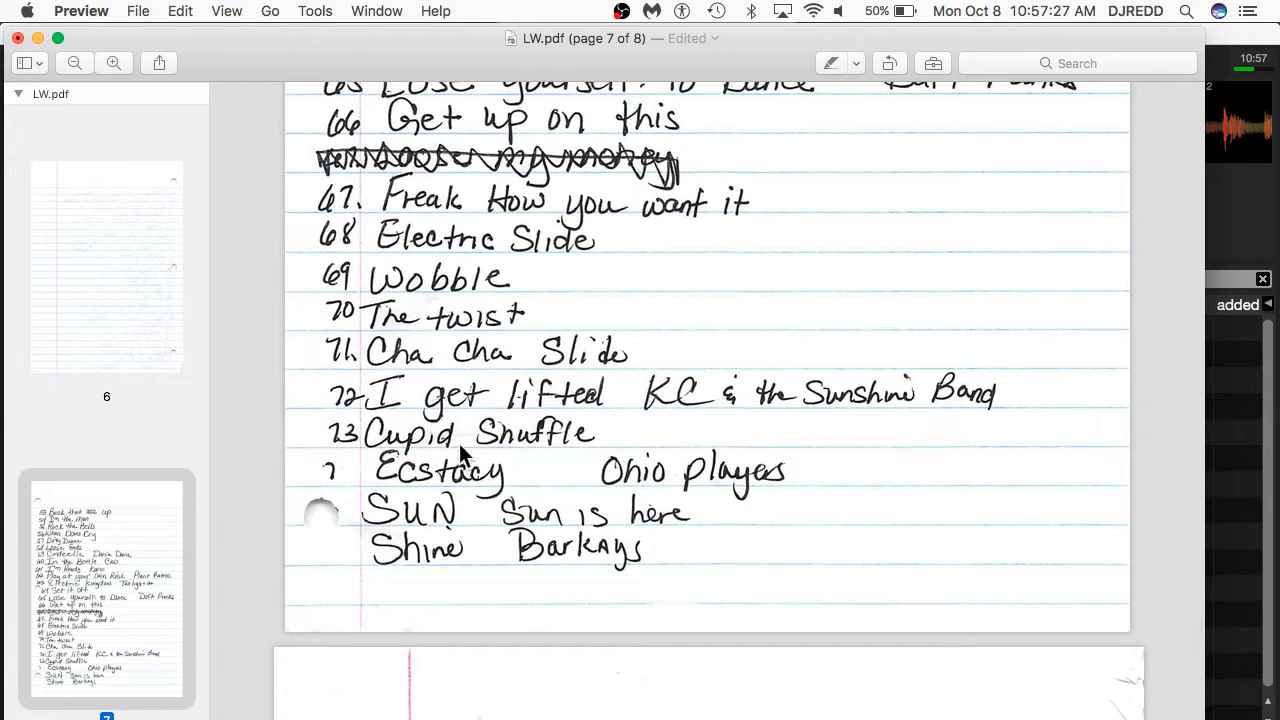
scroll(563, 437, "down", 15)
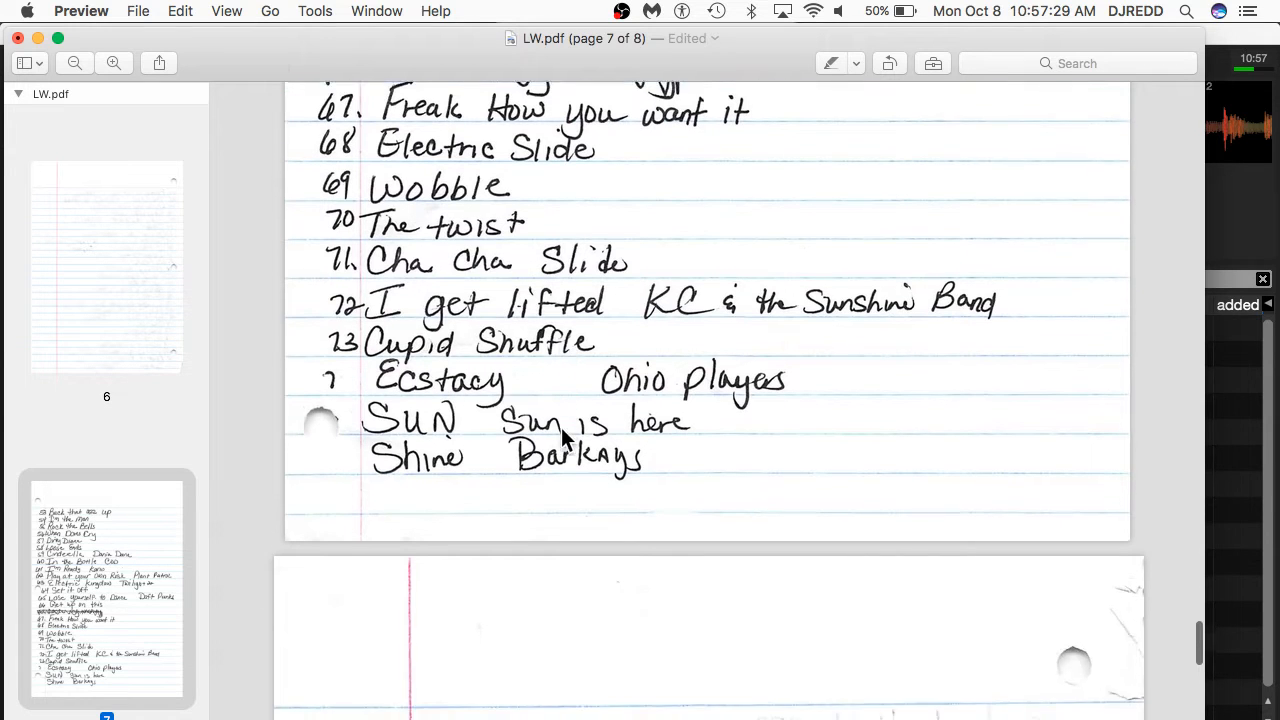
scroll(562, 437, "up", 20)
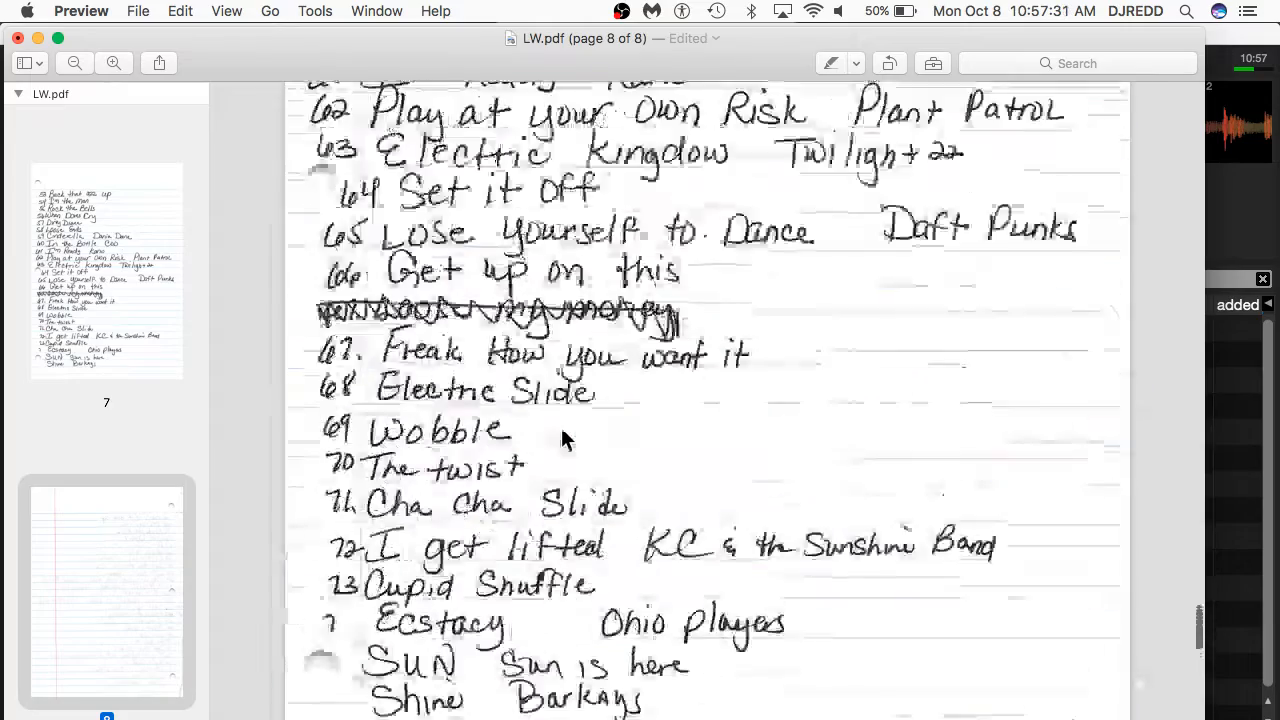
scroll(561, 427, "down", 5)
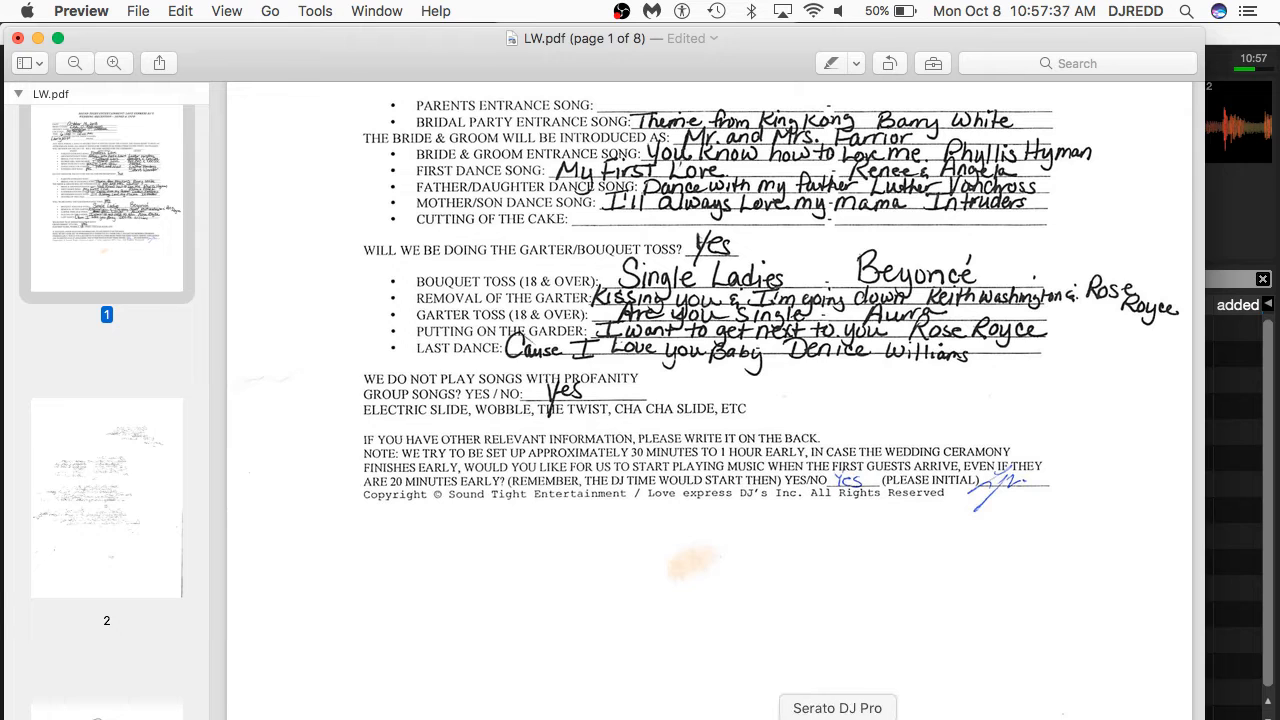
Step: Check the REQUEST crate in Serato DJ Pro, and review the ceremony, reception and garter/bouquet songs and closing notes on the song form in Preview
left_click(837, 716)
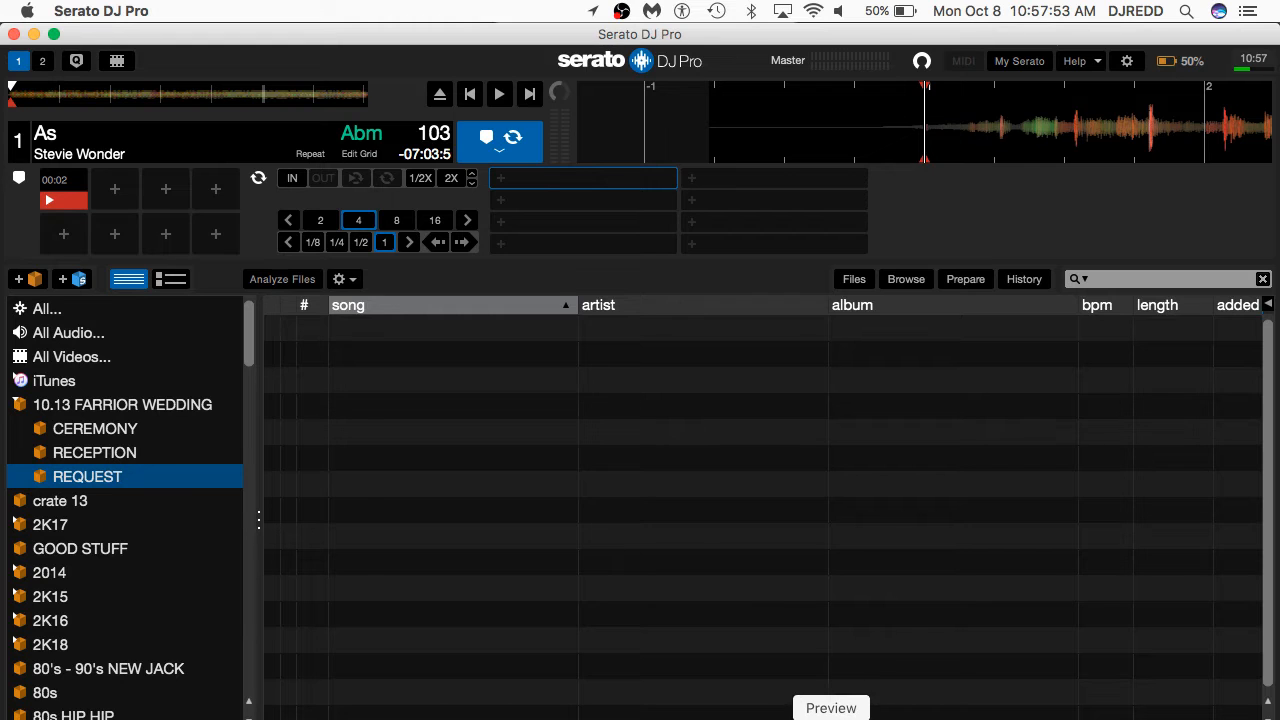
left_click(825, 716)
scroll(690, 449, "up", 3)
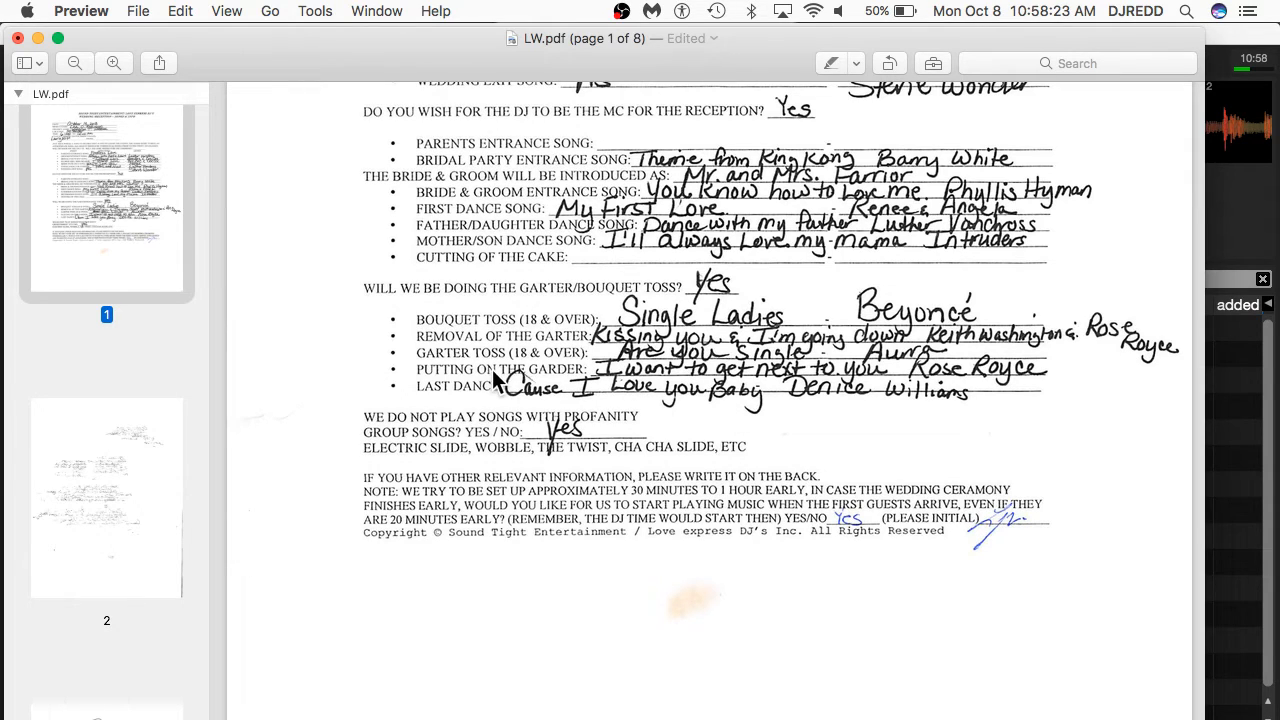
scroll(494, 266, "up", 5)
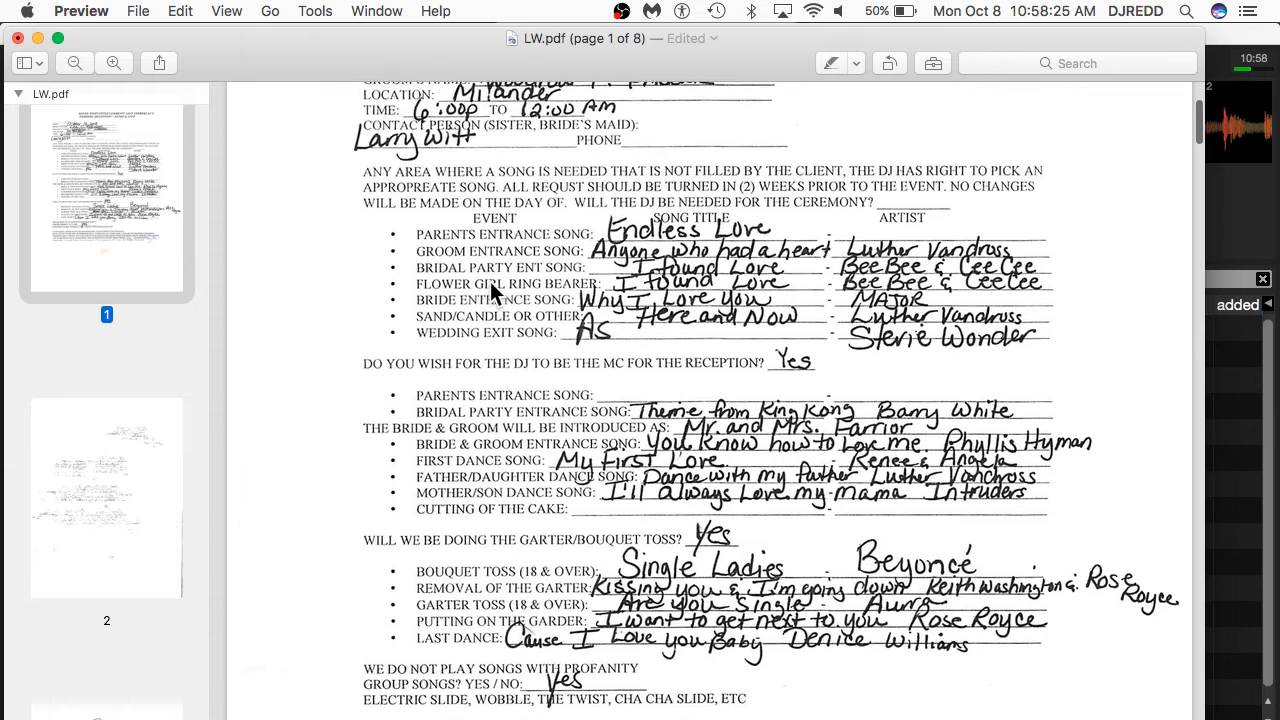
scroll(490, 281, "down", 6)
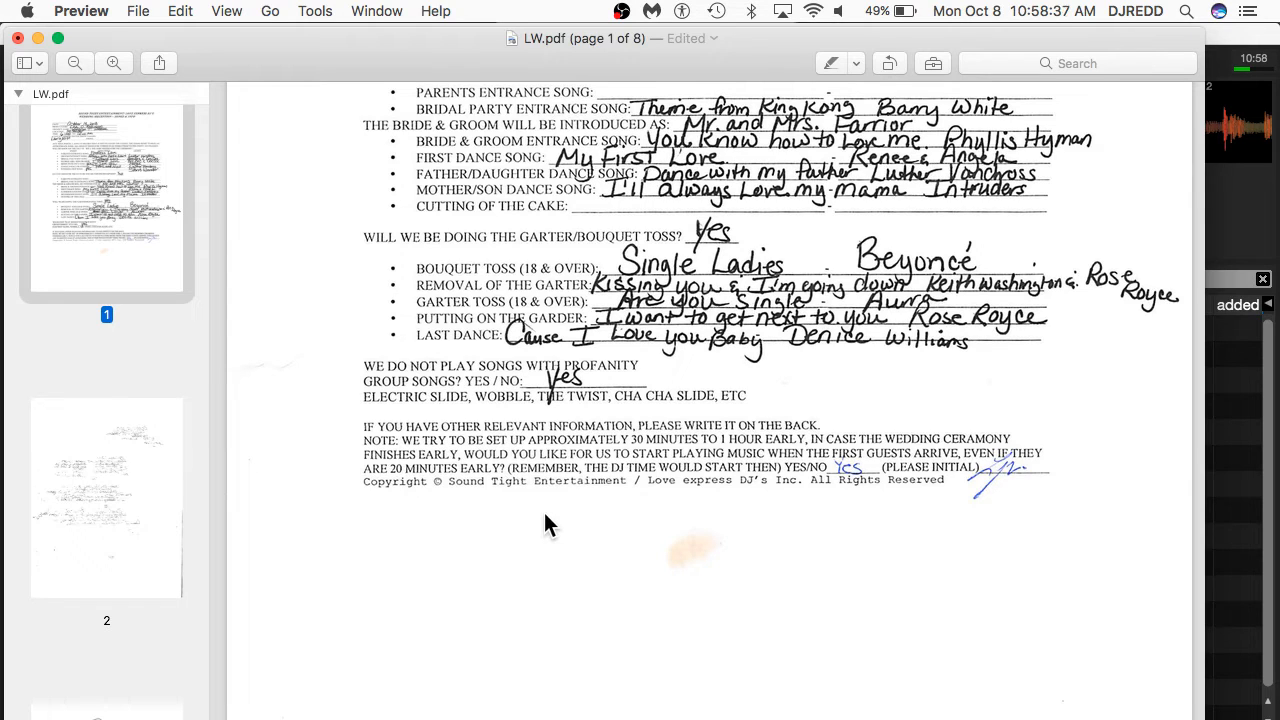
scroll(545, 516, "down", 2)
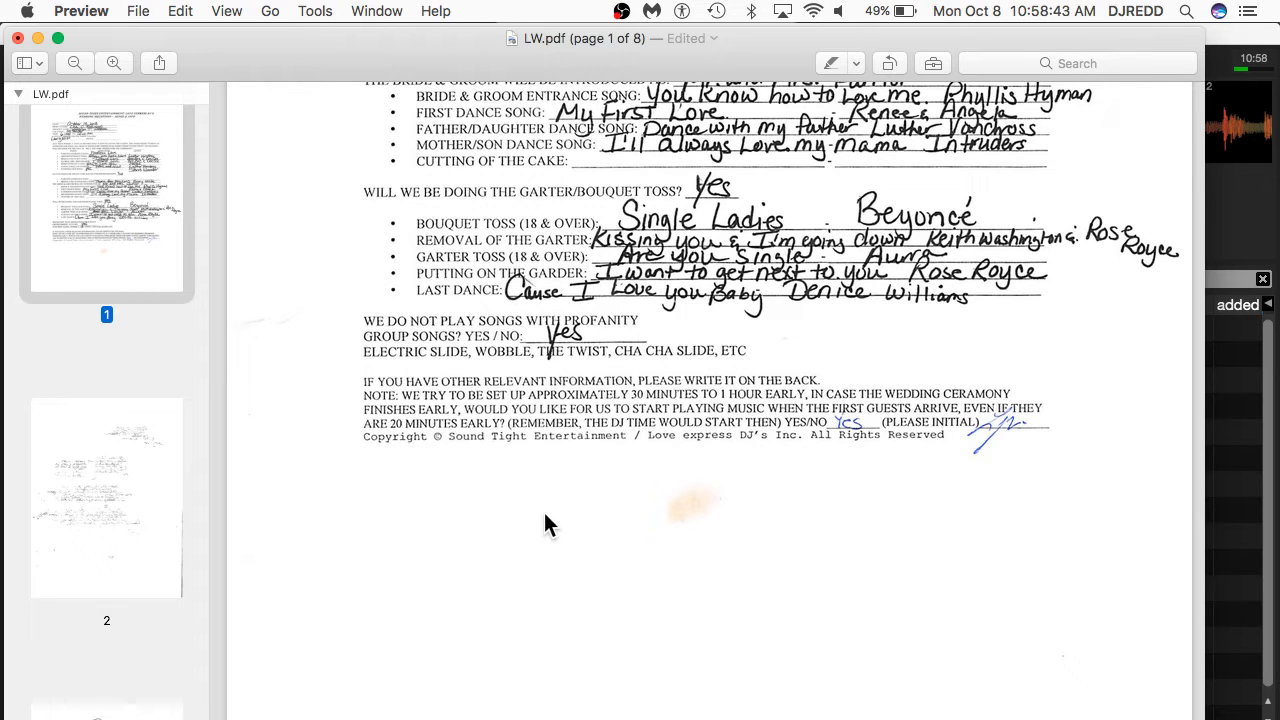
scroll(545, 520, "down", 1)
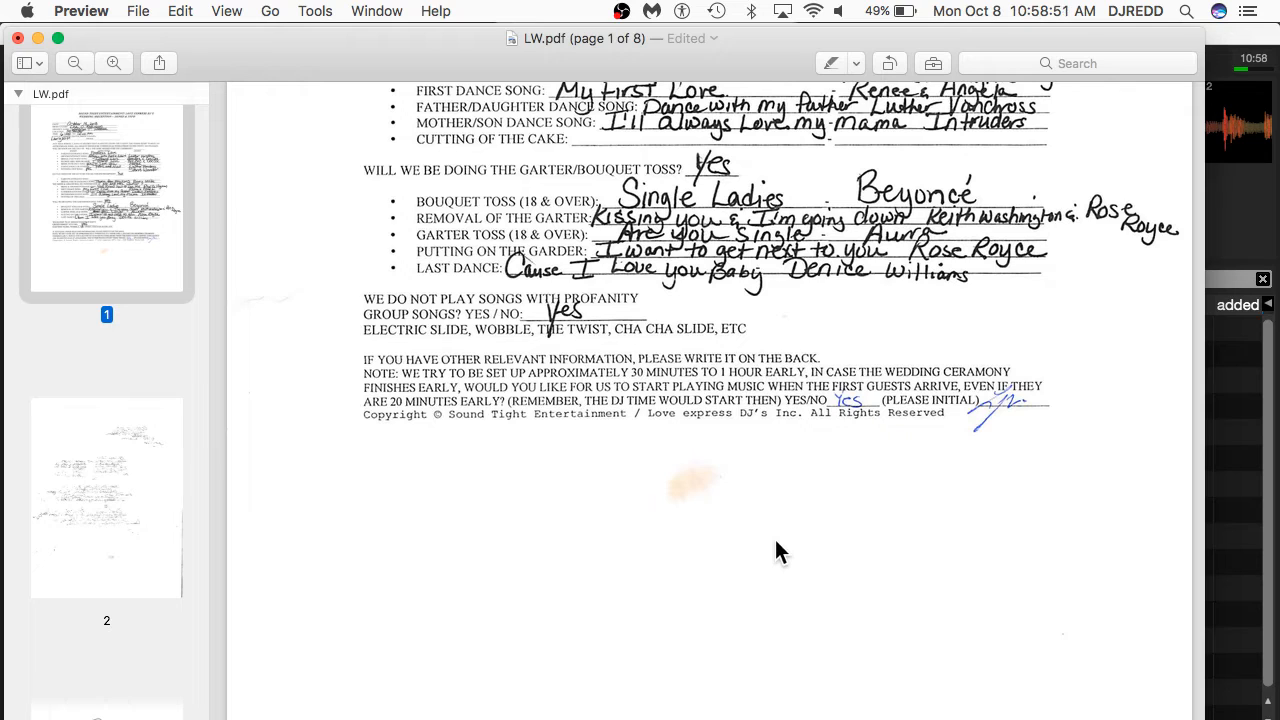
scroll(776, 542, "up", 3)
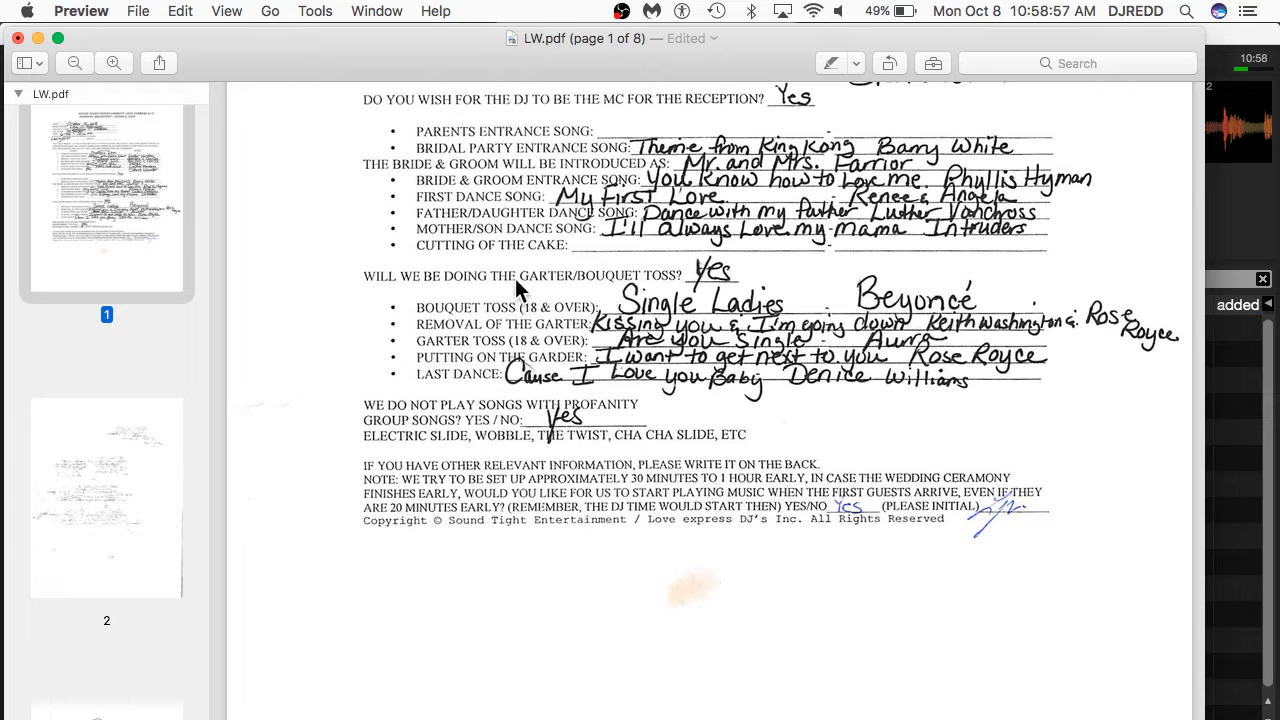
scroll(505, 257, "up", 2)
scroll(505, 257, "down", 1)
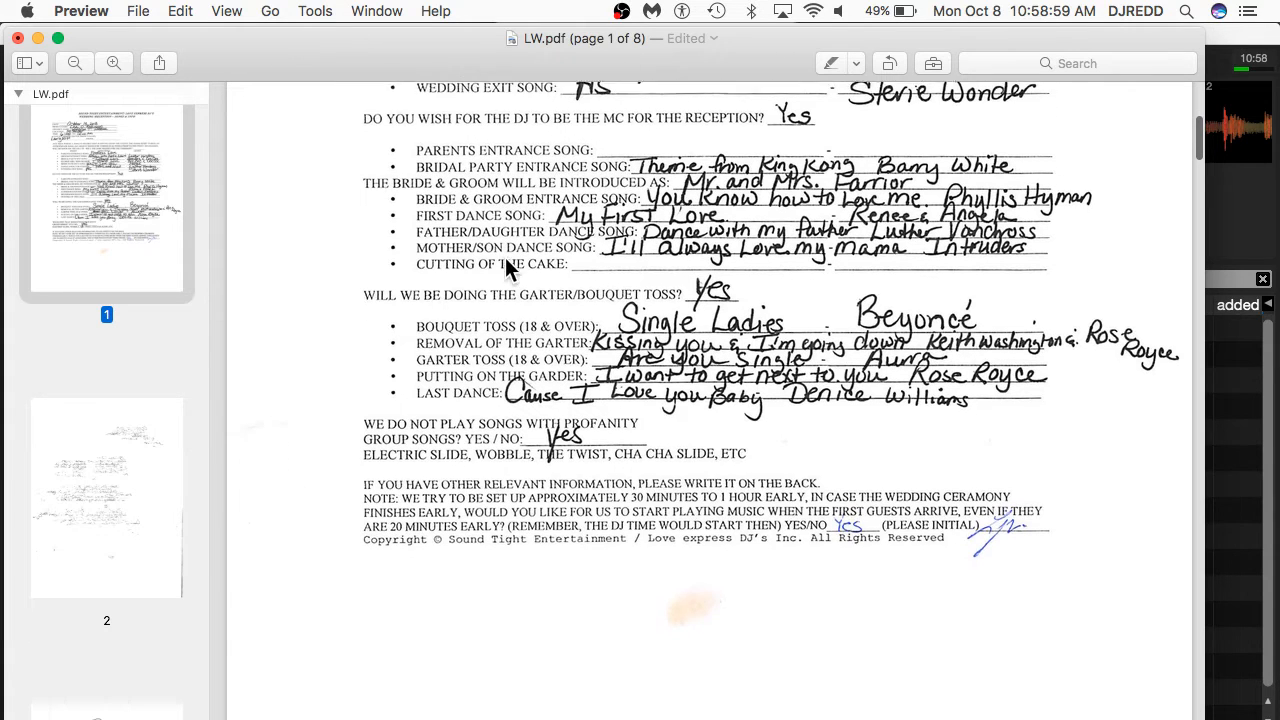
scroll(505, 257, "down", 1)
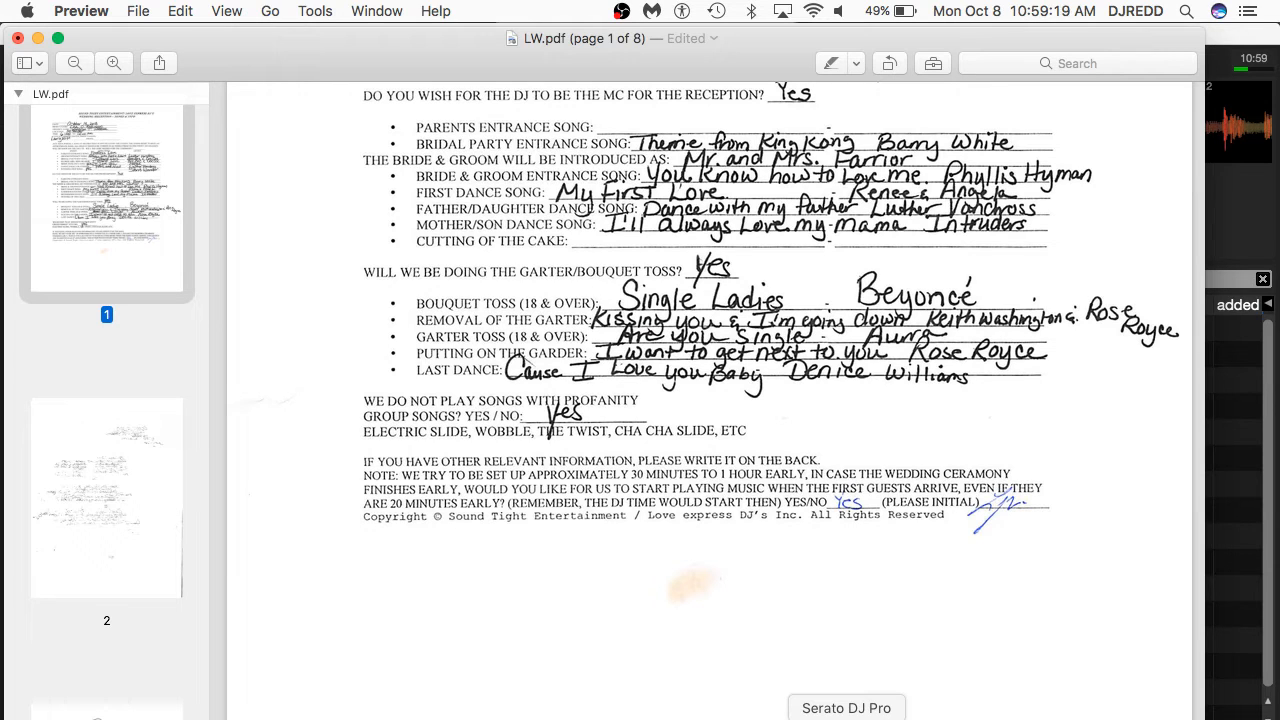
Step: Switch to Serato DJ Pro, compare the parent wedding crate with the CEREMONY crate, and order the parent crate's songs by track number
left_click(846, 716)
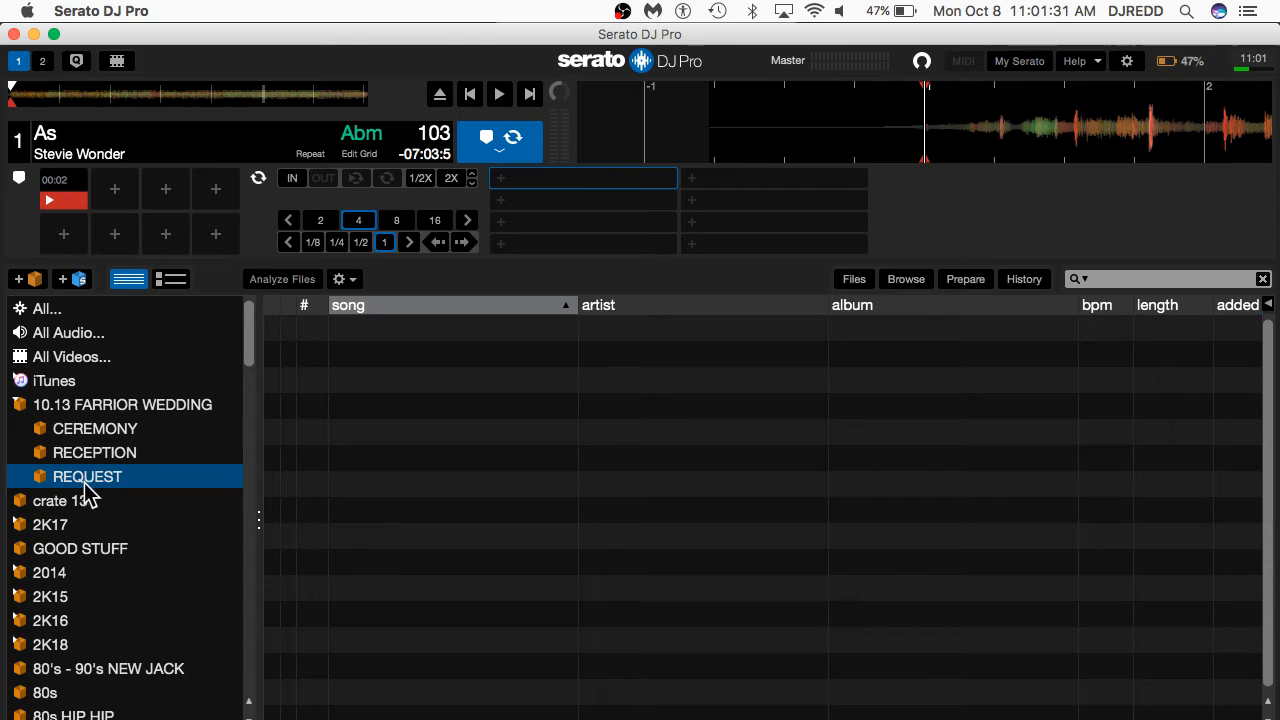
left_click(118, 410)
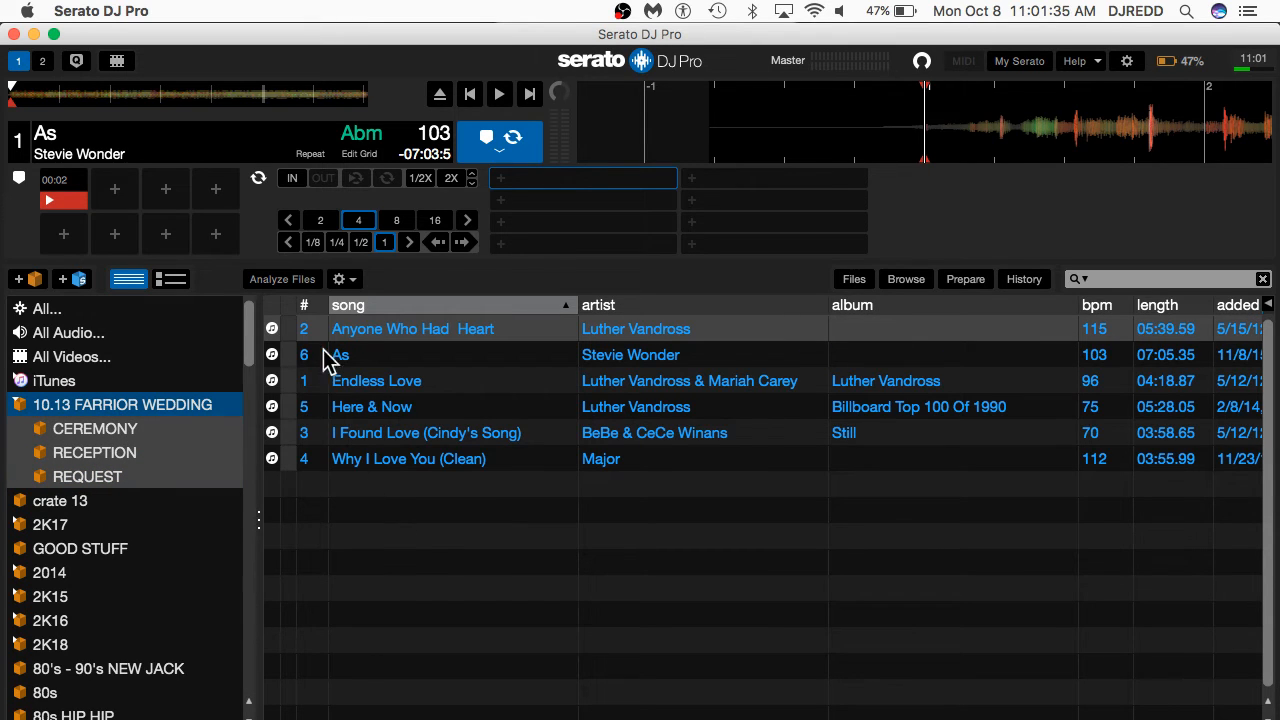
left_click(124, 436)
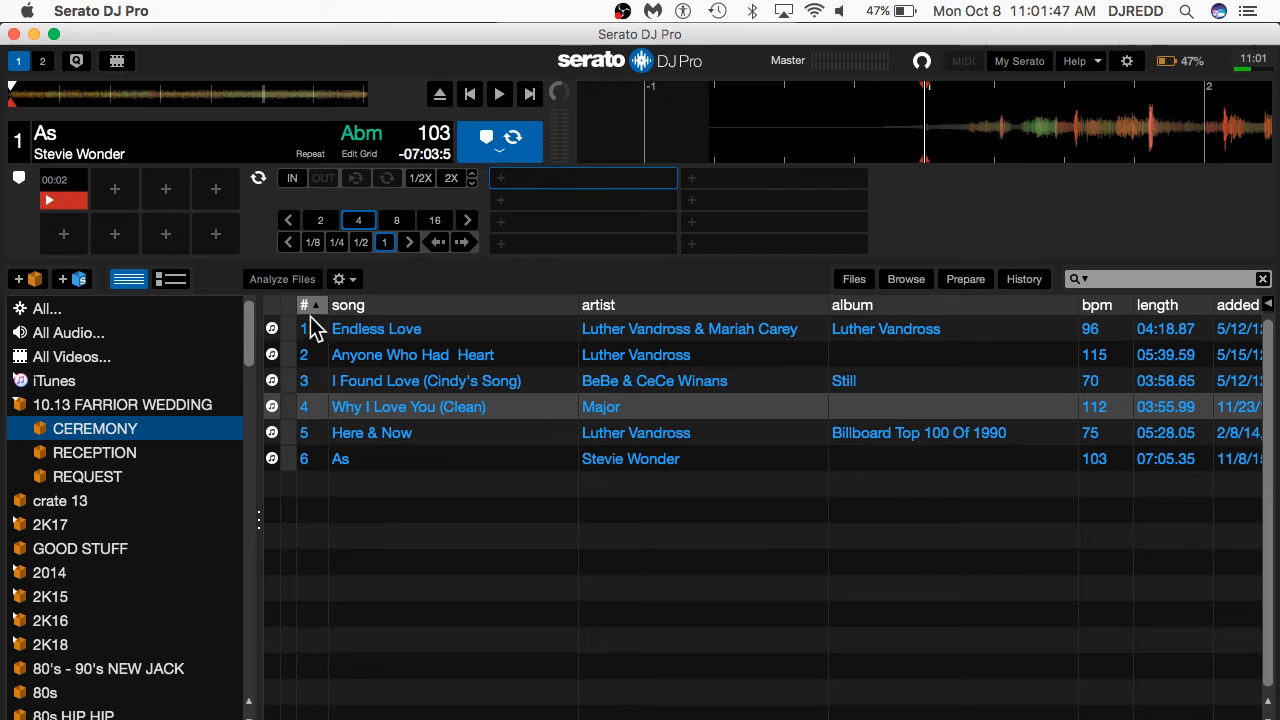
left_click(157, 410)
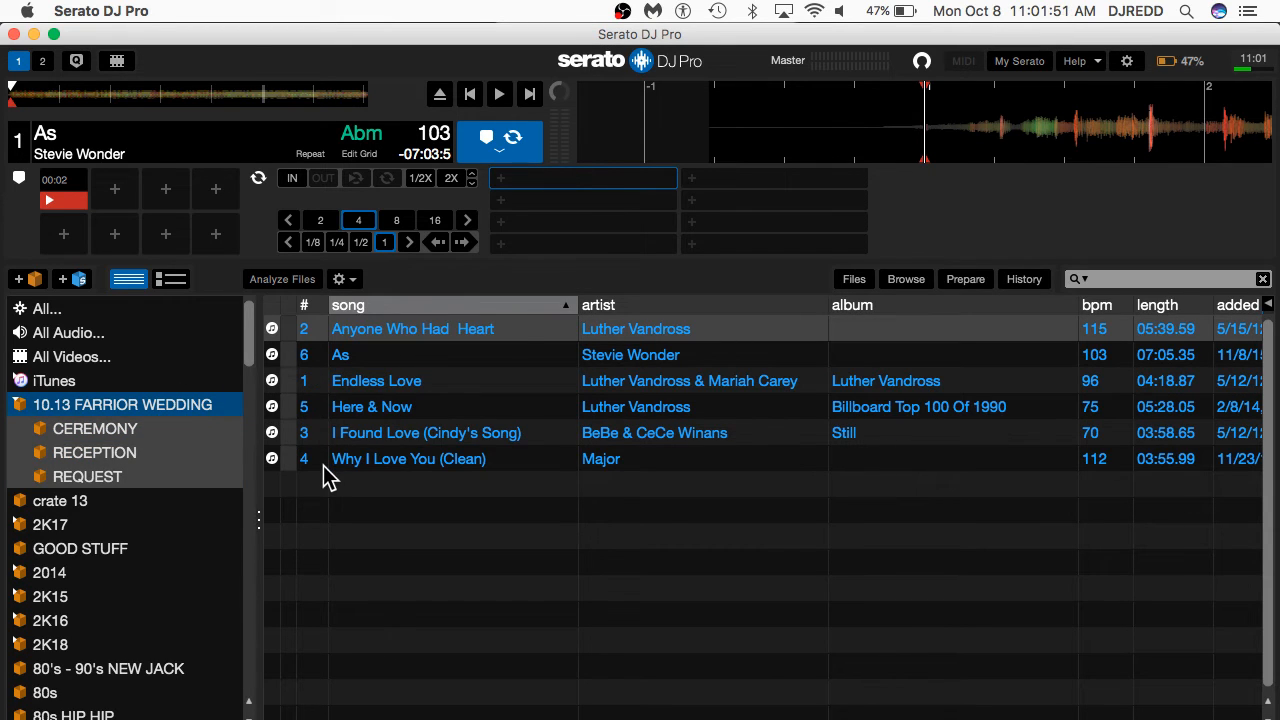
left_click(311, 303)
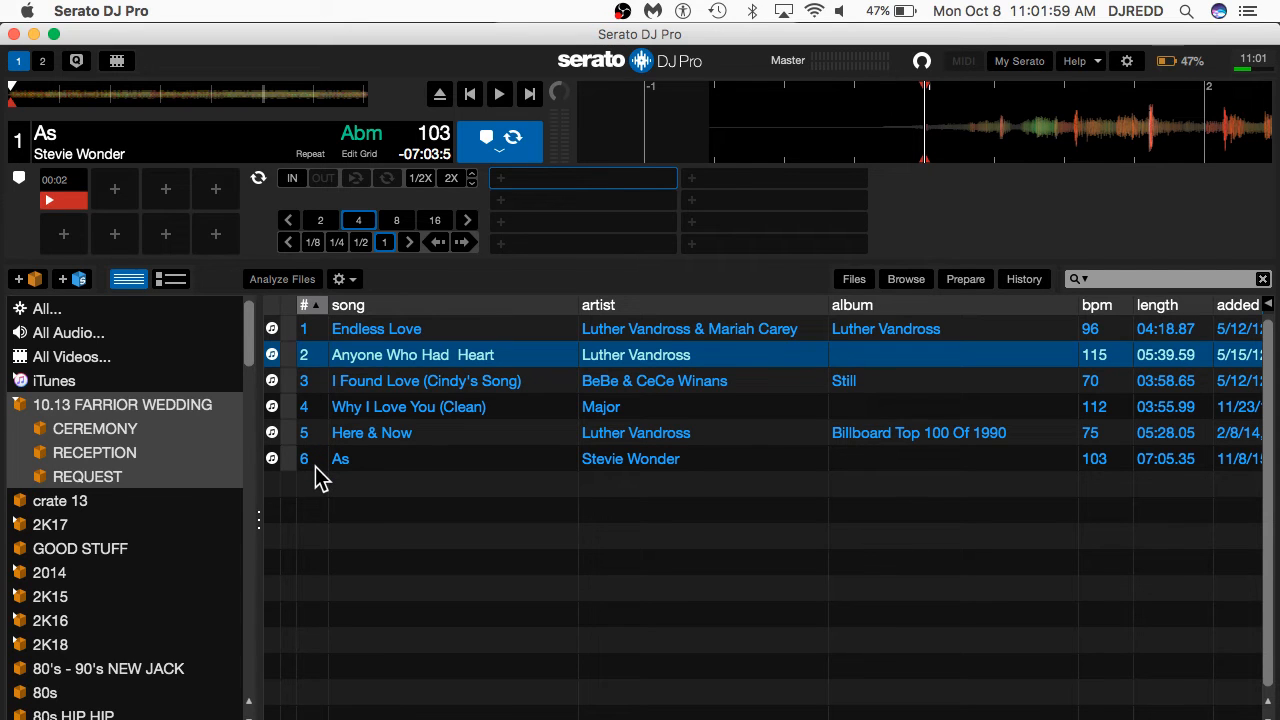
Step: Look through the CEREMONY and REQUEST crates and reopen the parent wedding crate
left_click(113, 433)
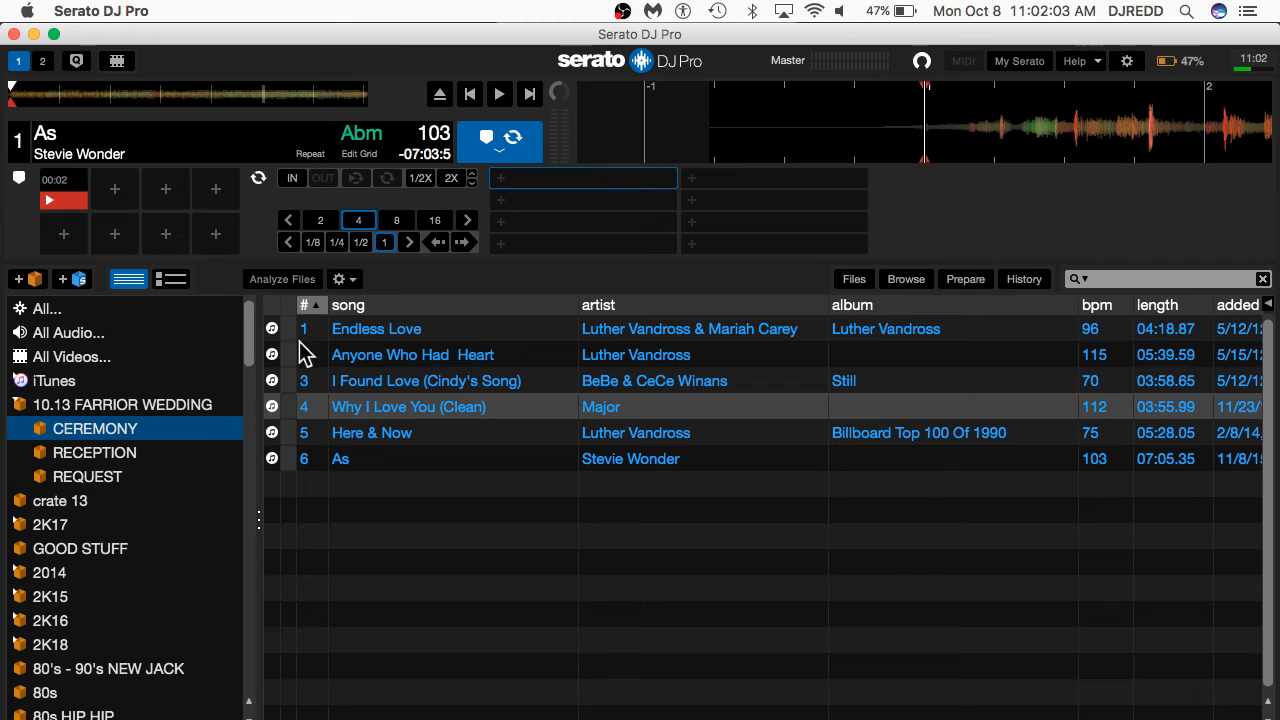
left_click(108, 477)
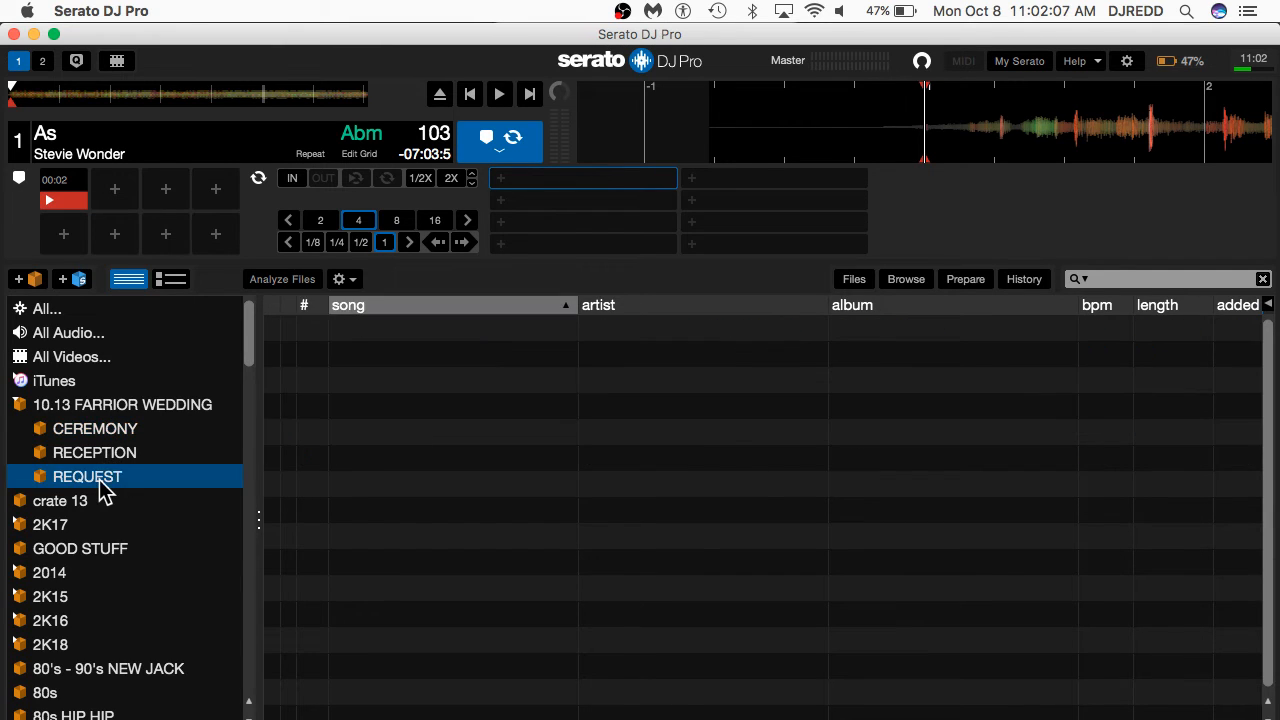
left_click(130, 405)
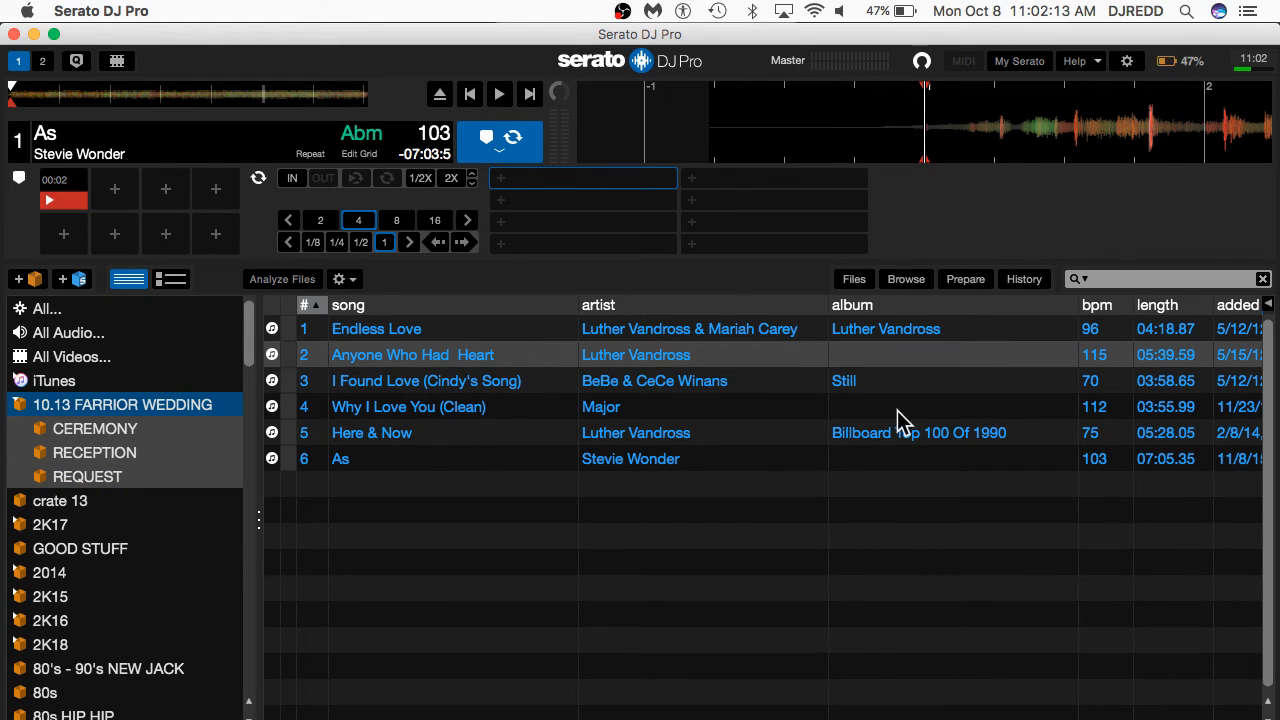
Step: Sort the parent wedding crate by BPM and load Anyone Who Had Heart by Luther Vandross onto deck 1
left_click(1100, 314)
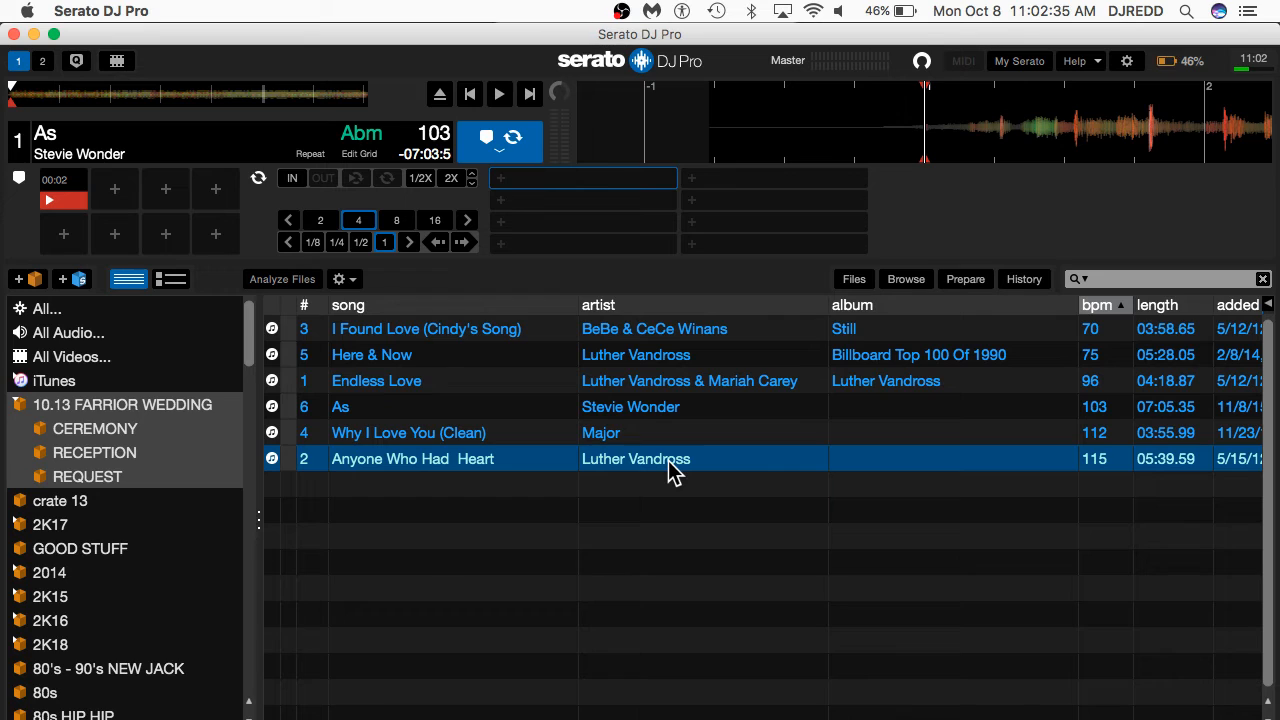
key("shift+Left")
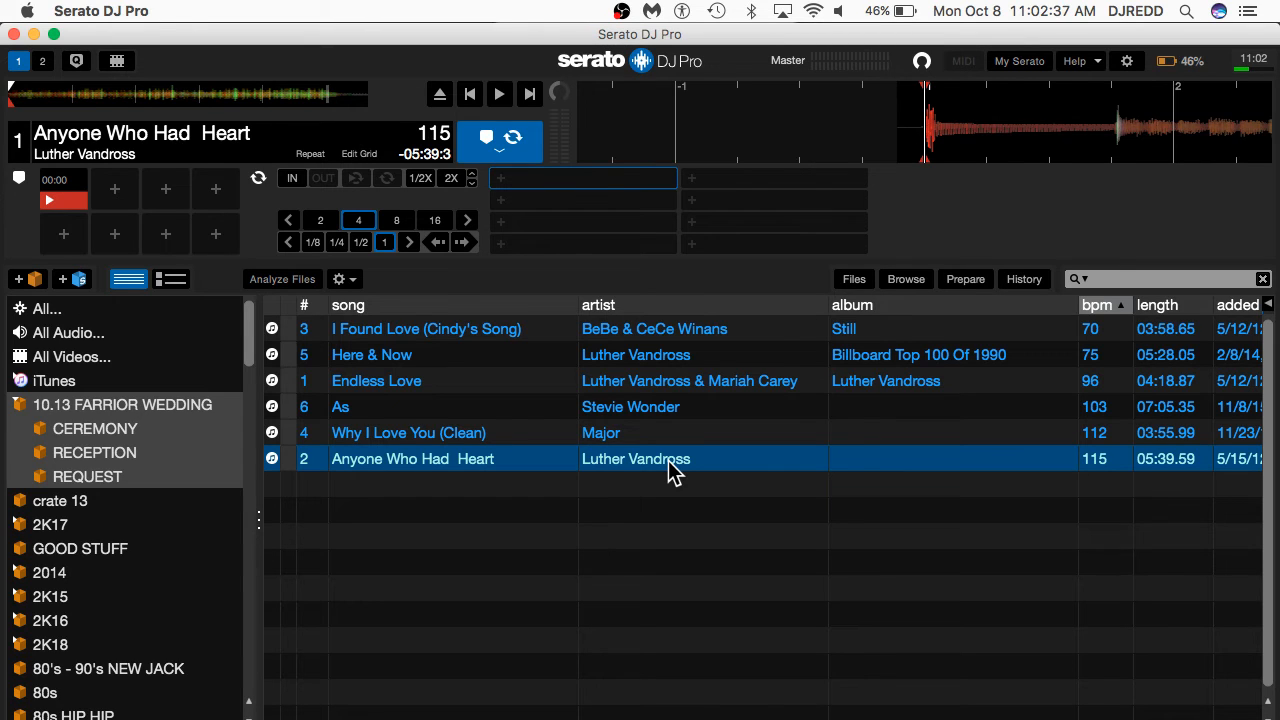
Step: Load Why I Love You (Clean) by Major onto deck 1, play it briefly and stop it
key("Up")
key("shift+Left")
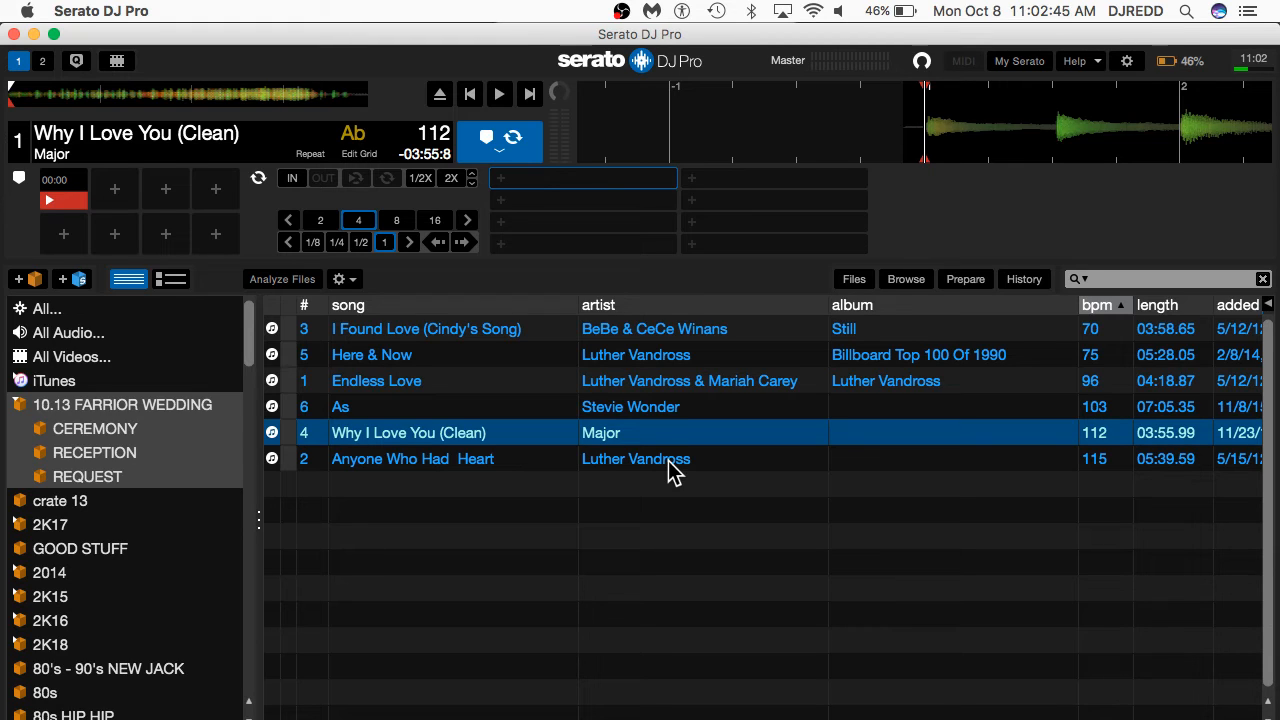
key("space")
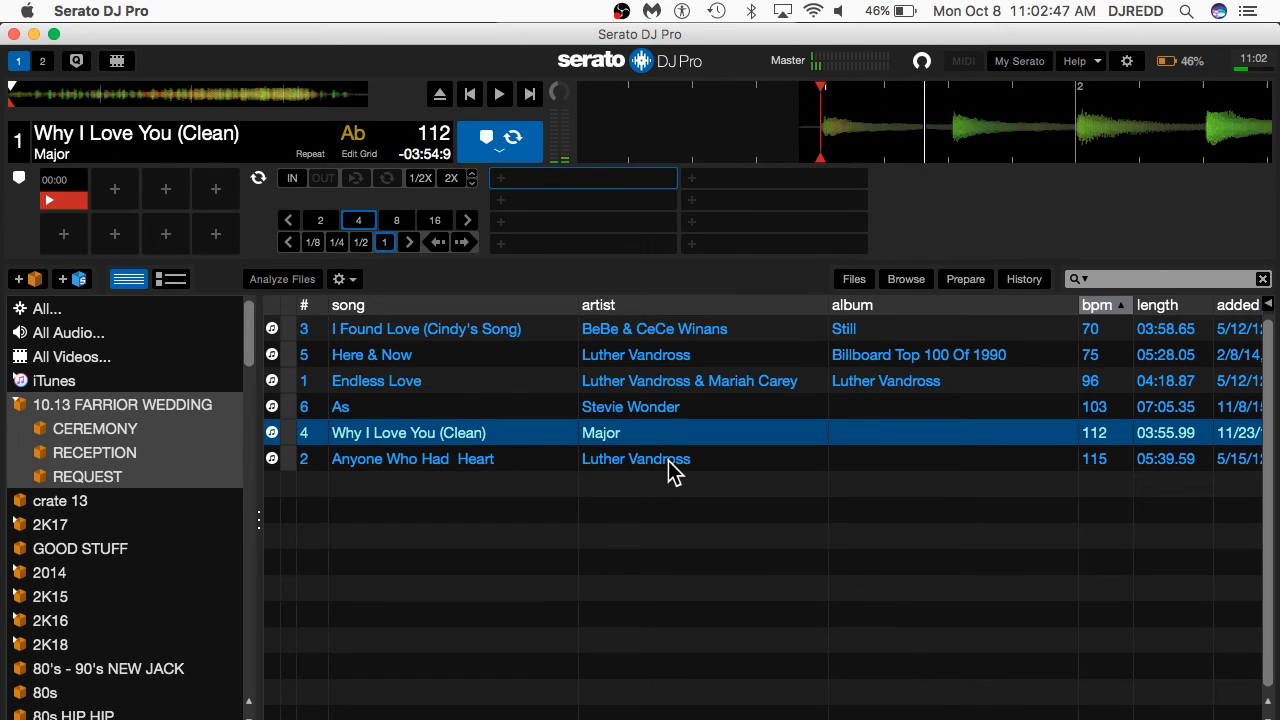
key("space")
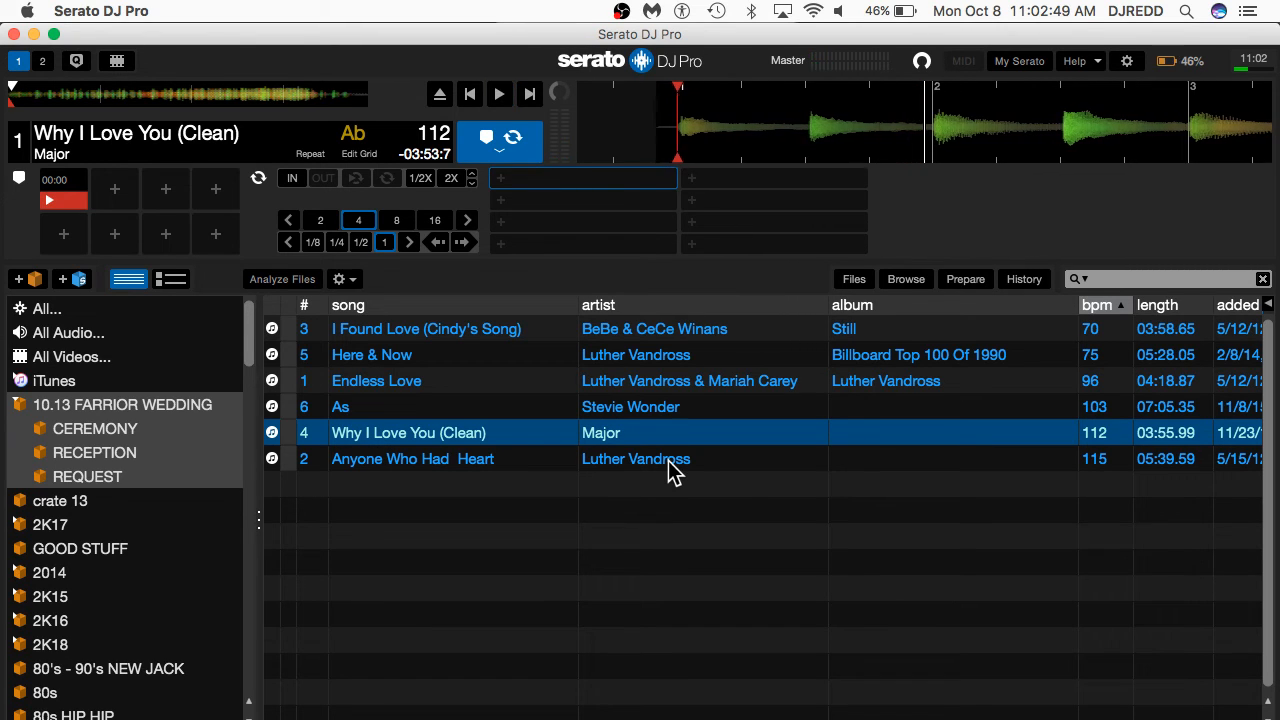
Step: Raise the system volume, play Why I Love You (Clean) briefly on deck 1, stop it and mute the sound
key("XF86AudioRaiseVolume")
key("XF86AudioRaiseVolume")
key("XF86AudioRaiseVolume")
key("XF86AudioRaiseVolume")
key("XF86AudioRaiseVolume")
key("XF86AudioRaiseVolume")
key("XF86AudioRaiseVolume")
key("XF86AudioRaiseVolume")
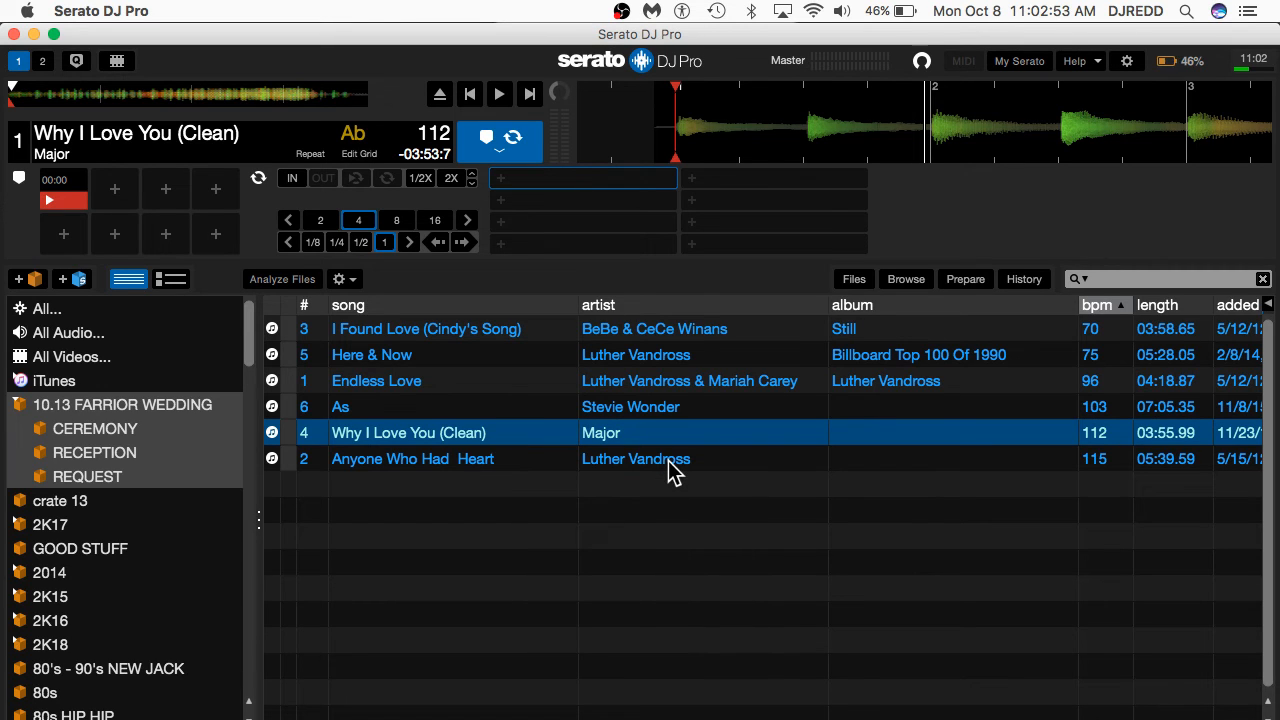
key("space")
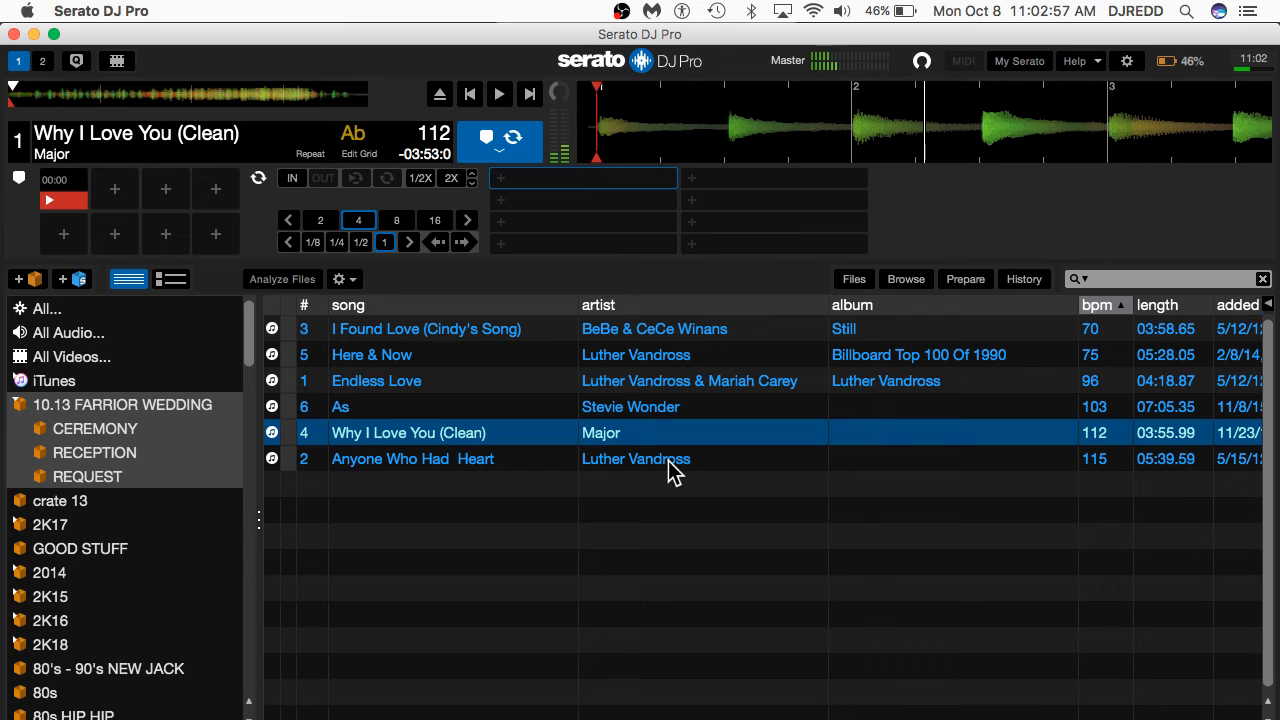
key("space")
key("XF86AudioLowerVolume")
key("XF86AudioLowerVolume")
key("XF86AudioLowerVolume")
key("XF86AudioLowerVolume")
key("XF86AudioLowerVolume")
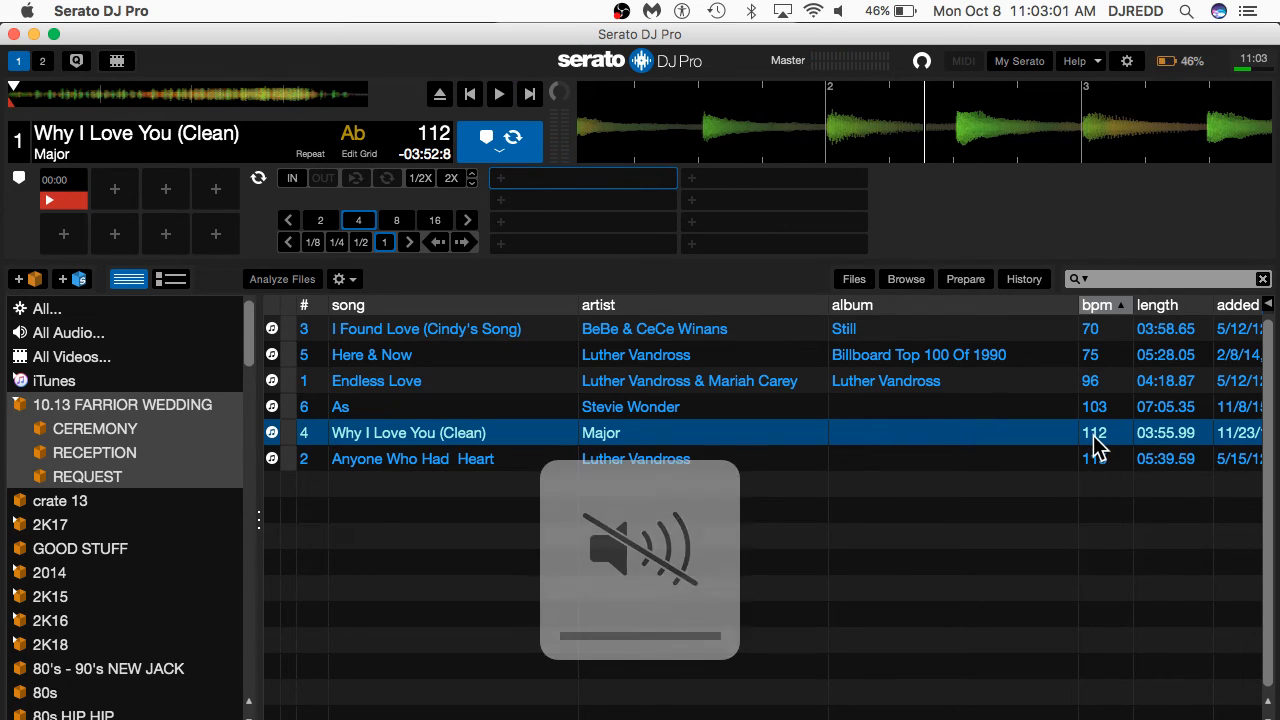
Step: Reload Why I Love You (Clean) onto deck 1 and halve its BPM tag to 56.21, accepting the tag edit
key("shift+Left")
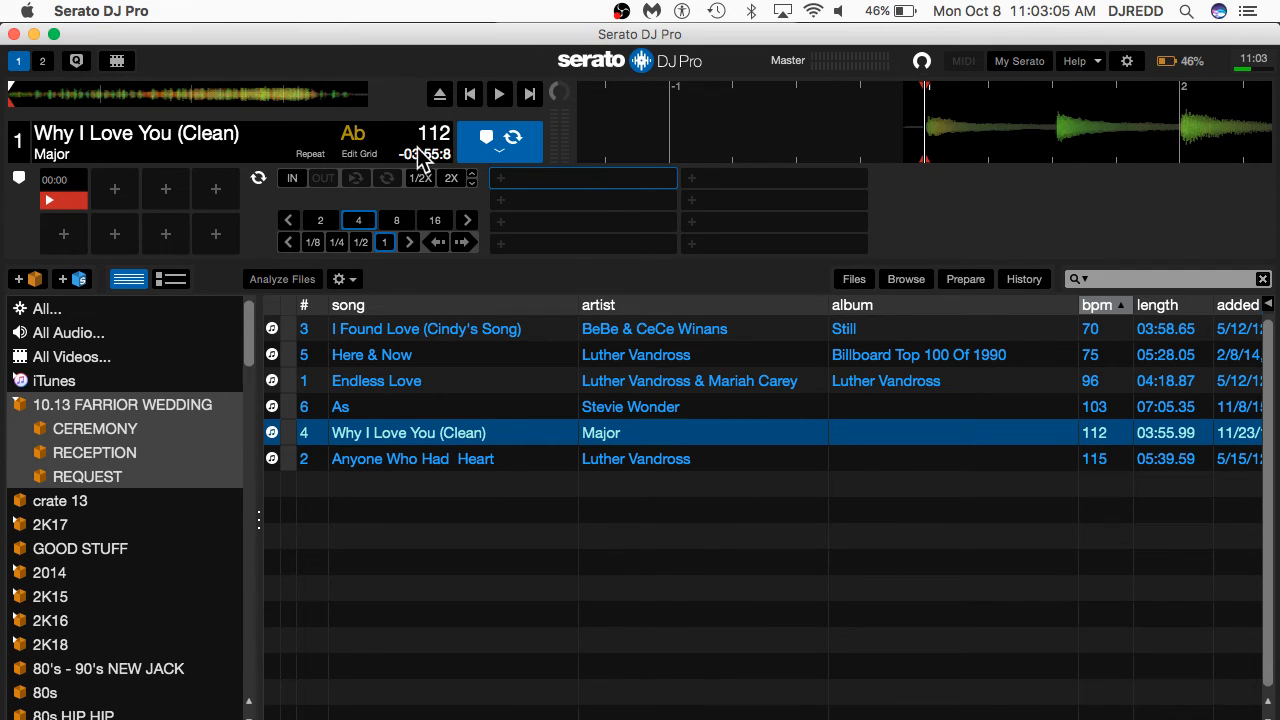
double_click(1100, 435)
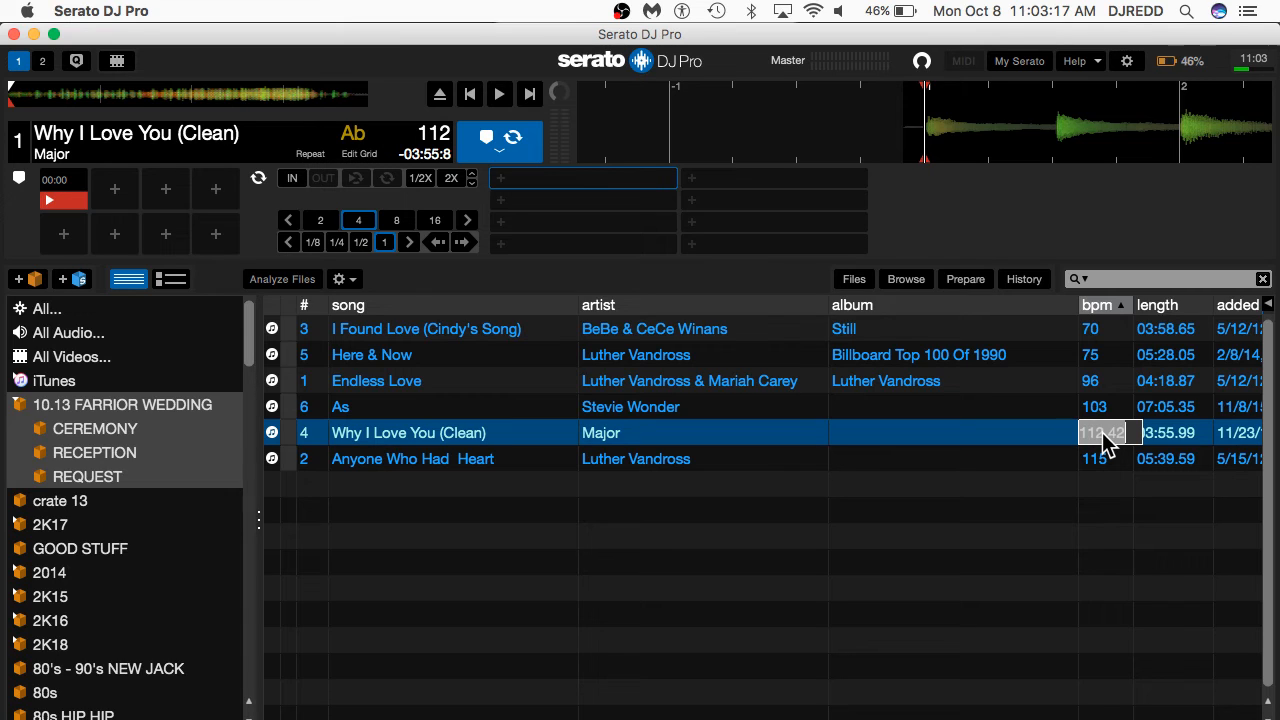
key("alt+Down")
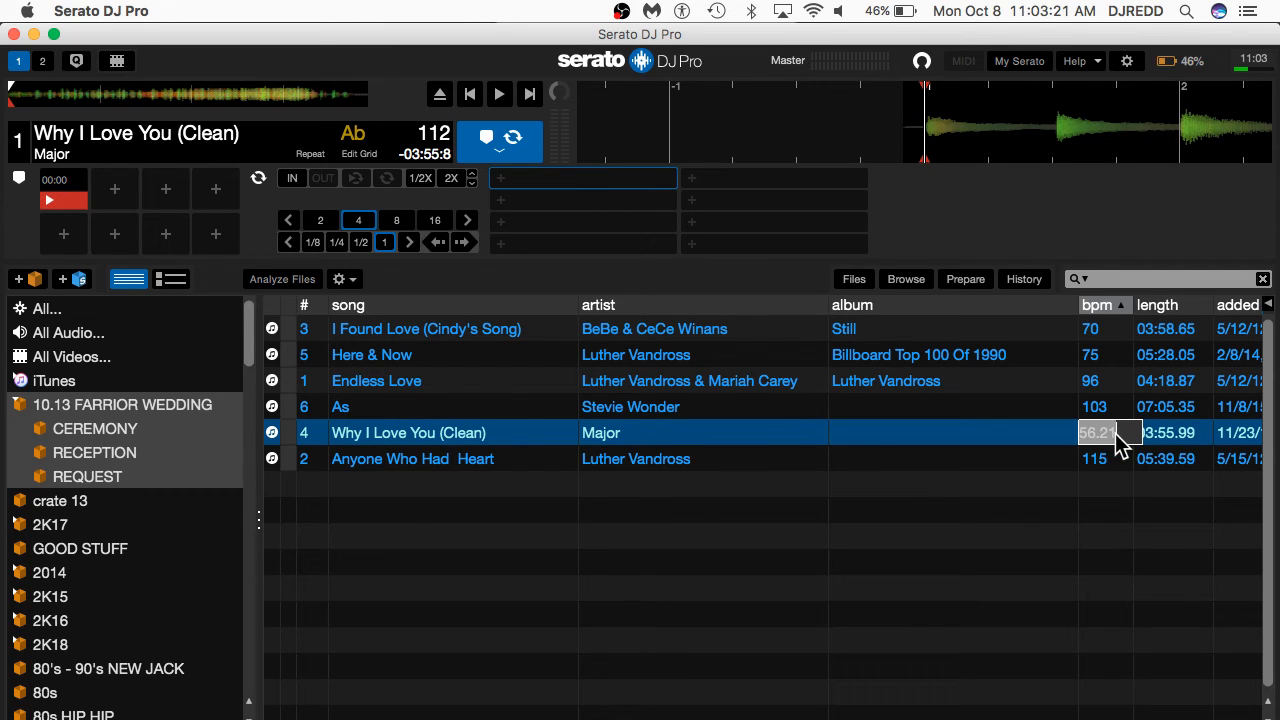
key("Return")
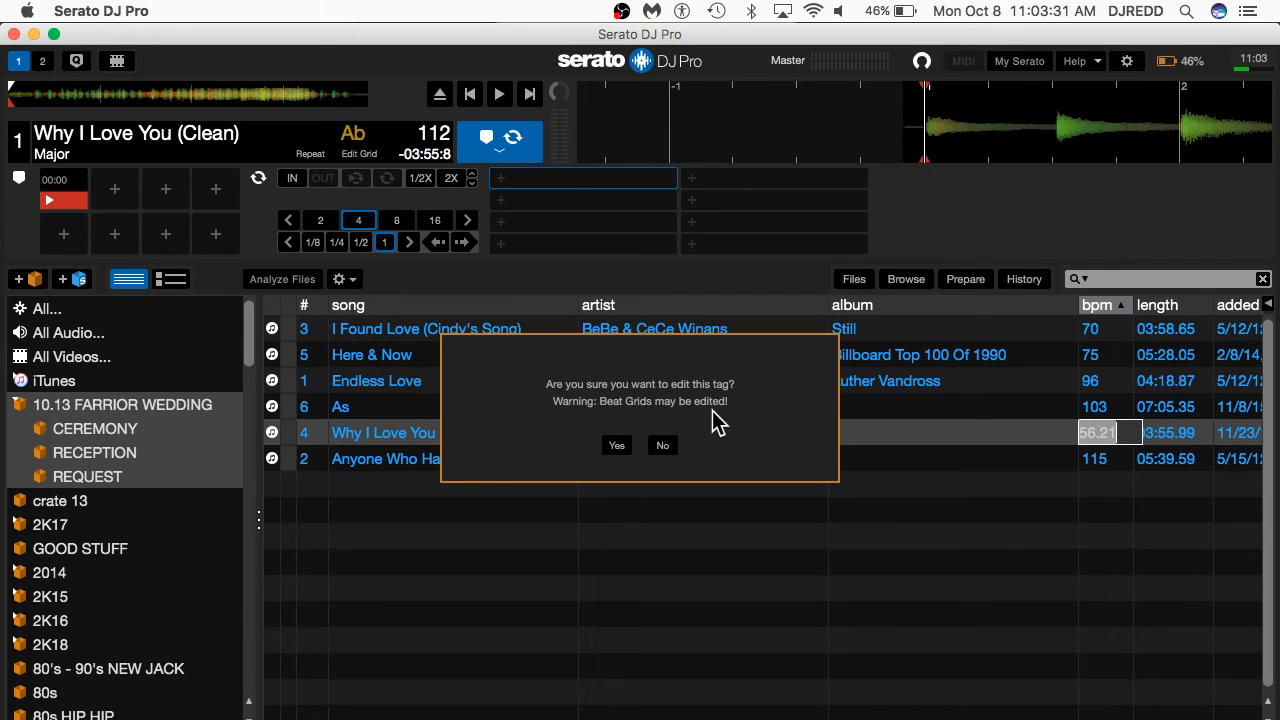
left_click(617, 446)
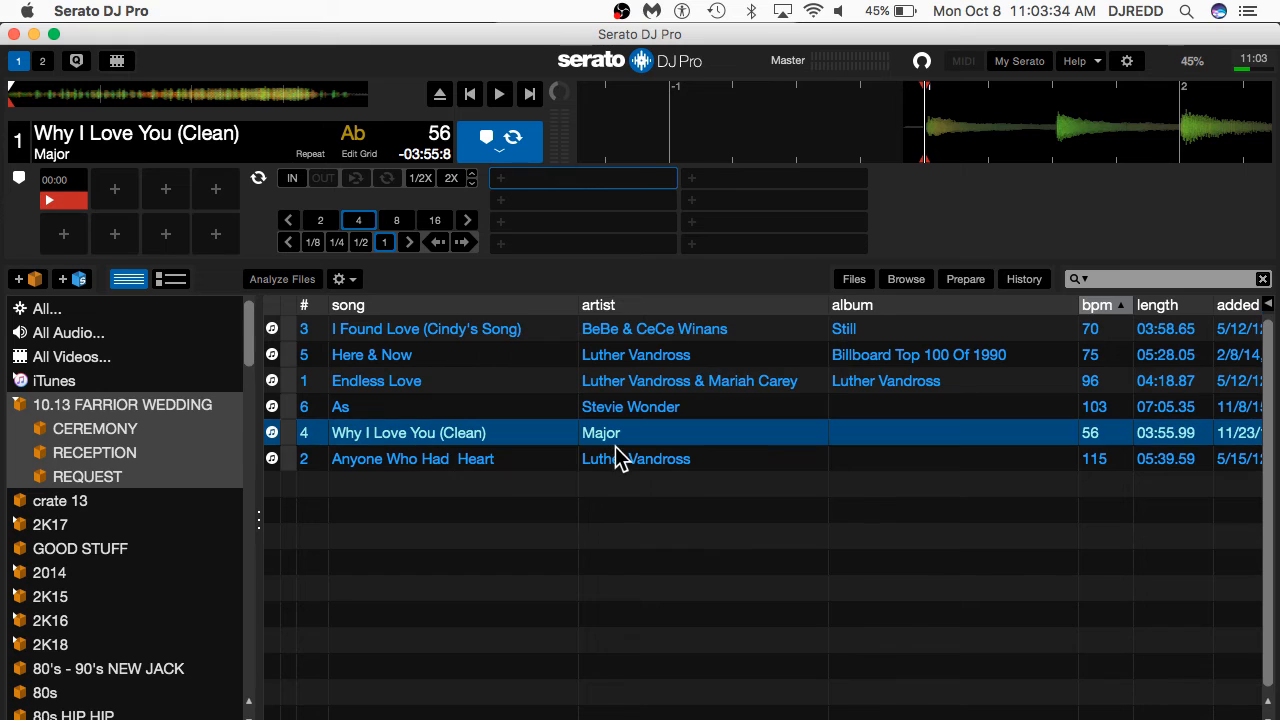
Step: Halve the BPM tag of Anyone Who Had Heart by Luther Vandross to 58 and accept the edit
double_click(1101, 464)
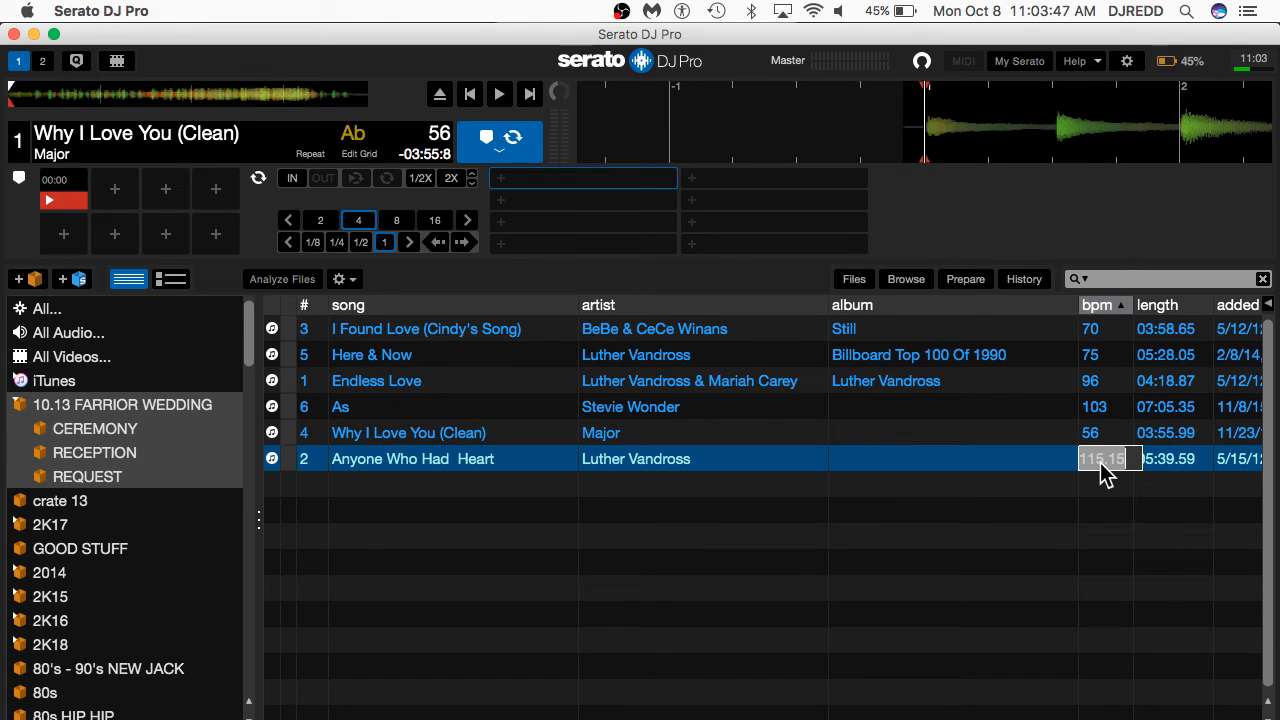
key("alt+Down")
key("Return")
key("Return")
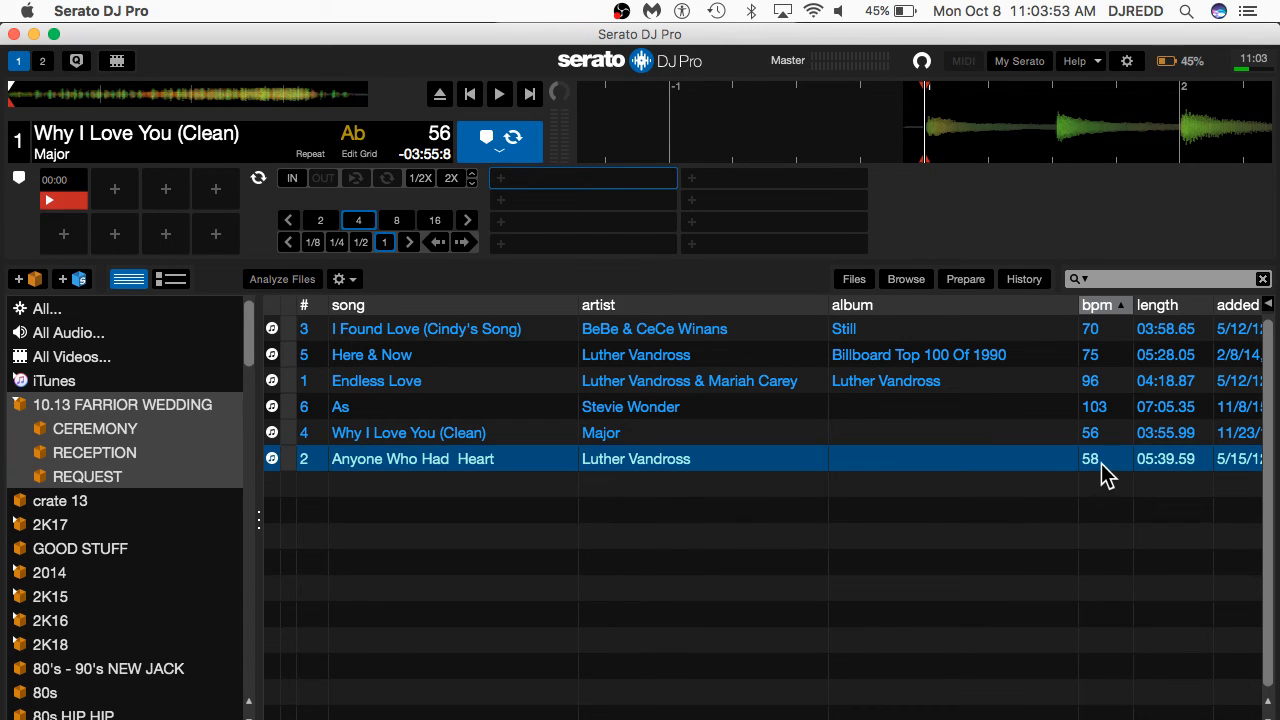
Step: Load As by Stevie Wonder onto deck 1, play a short passage with the volume raised, then stop it and mute the sound
left_click(1094, 408)
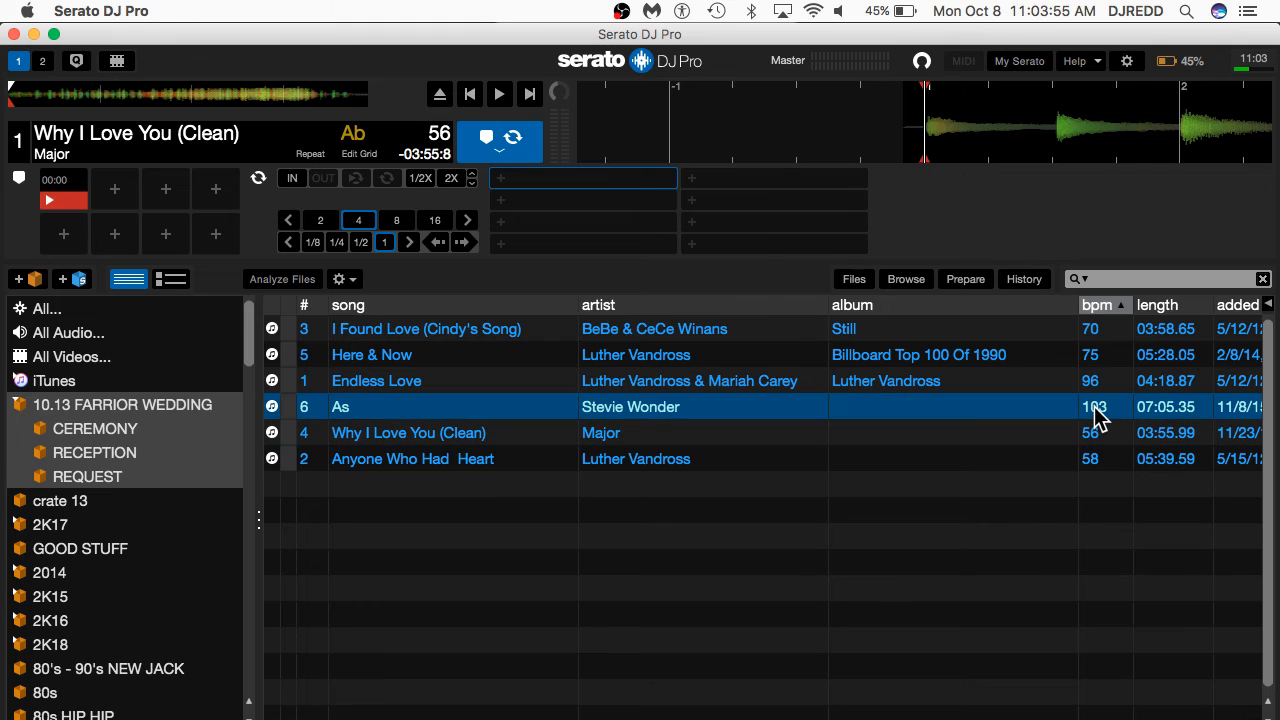
key("shift+Left")
key("w")
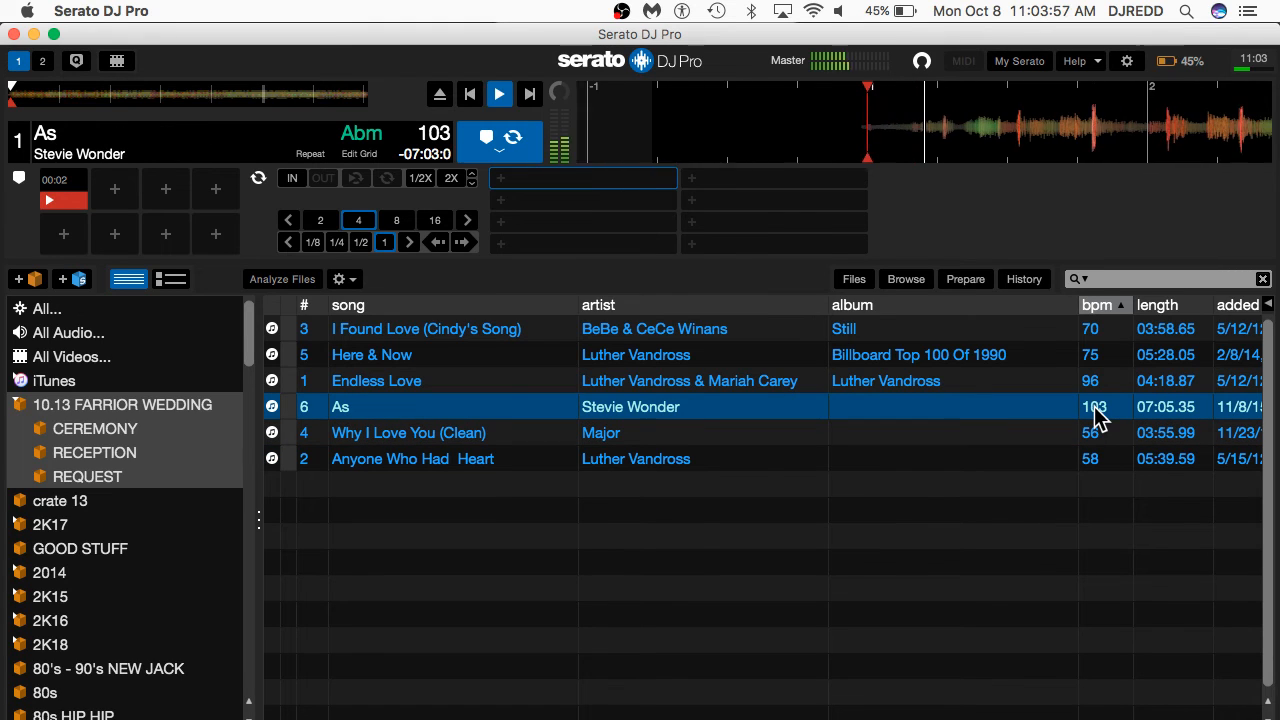
key("XF86AudioRaiseVolume")
key("XF86AudioRaiseVolume")
key("XF86AudioRaiseVolume")
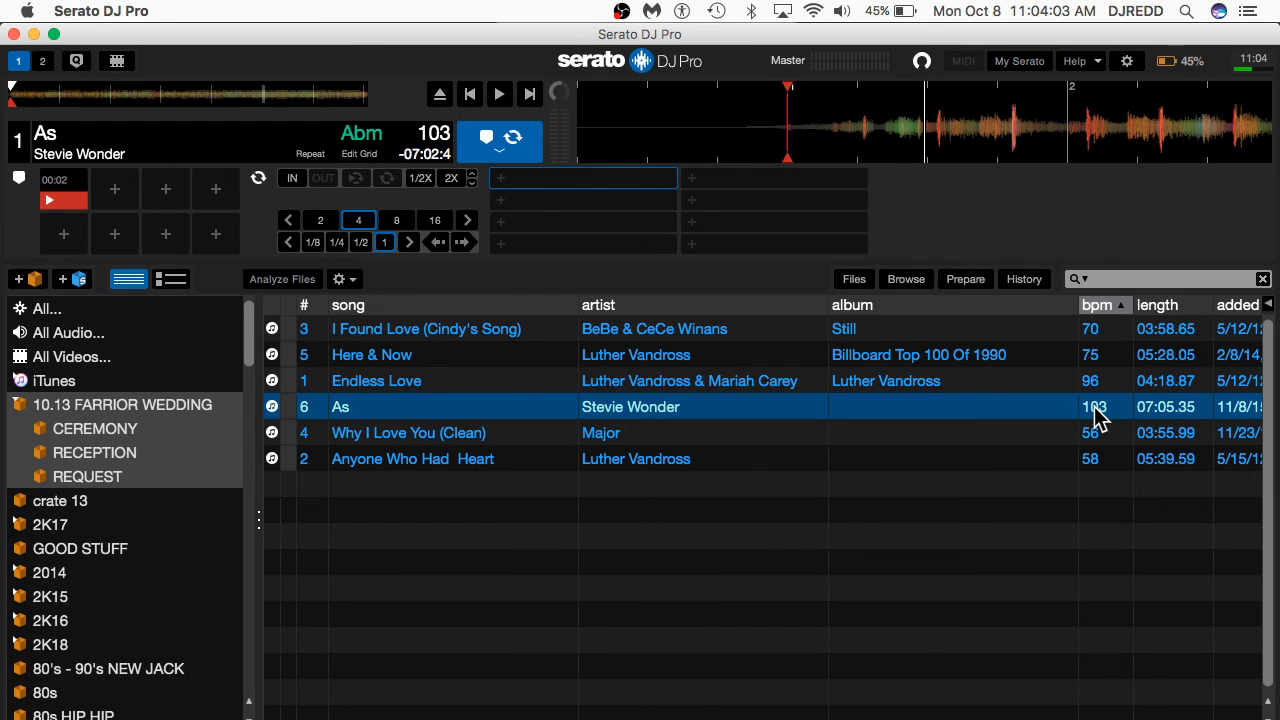
key("space")
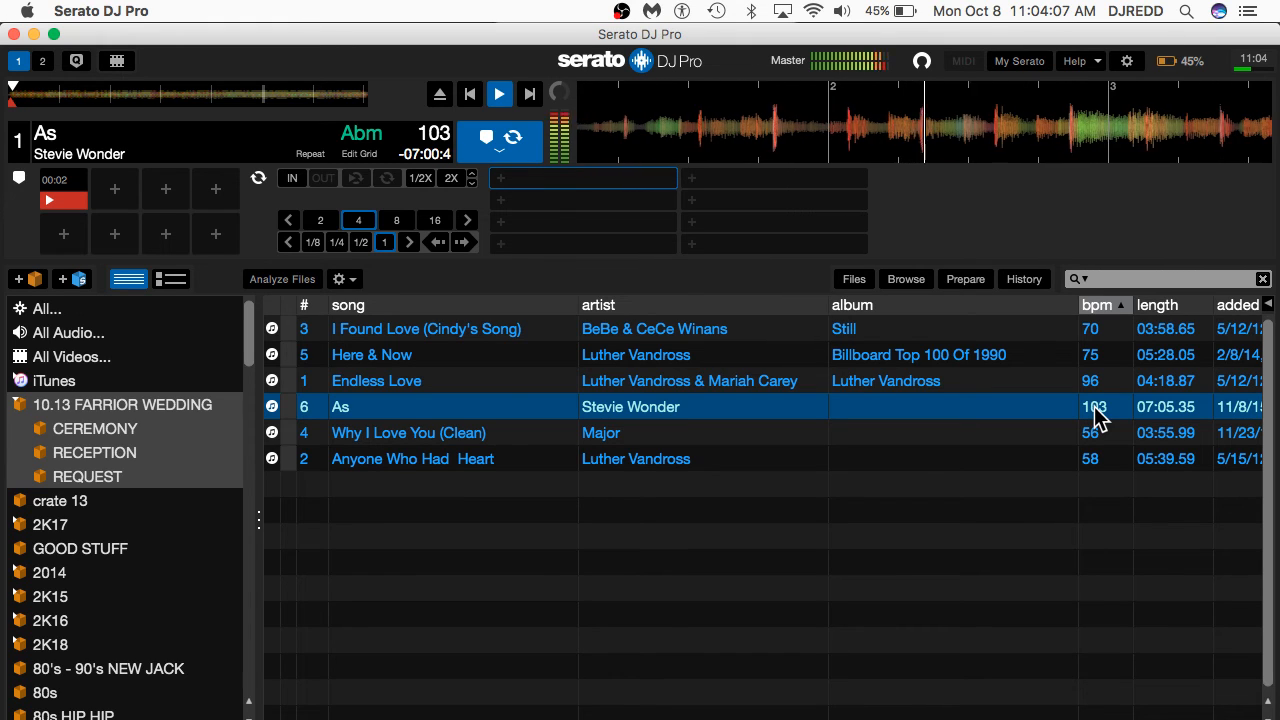
key("space")
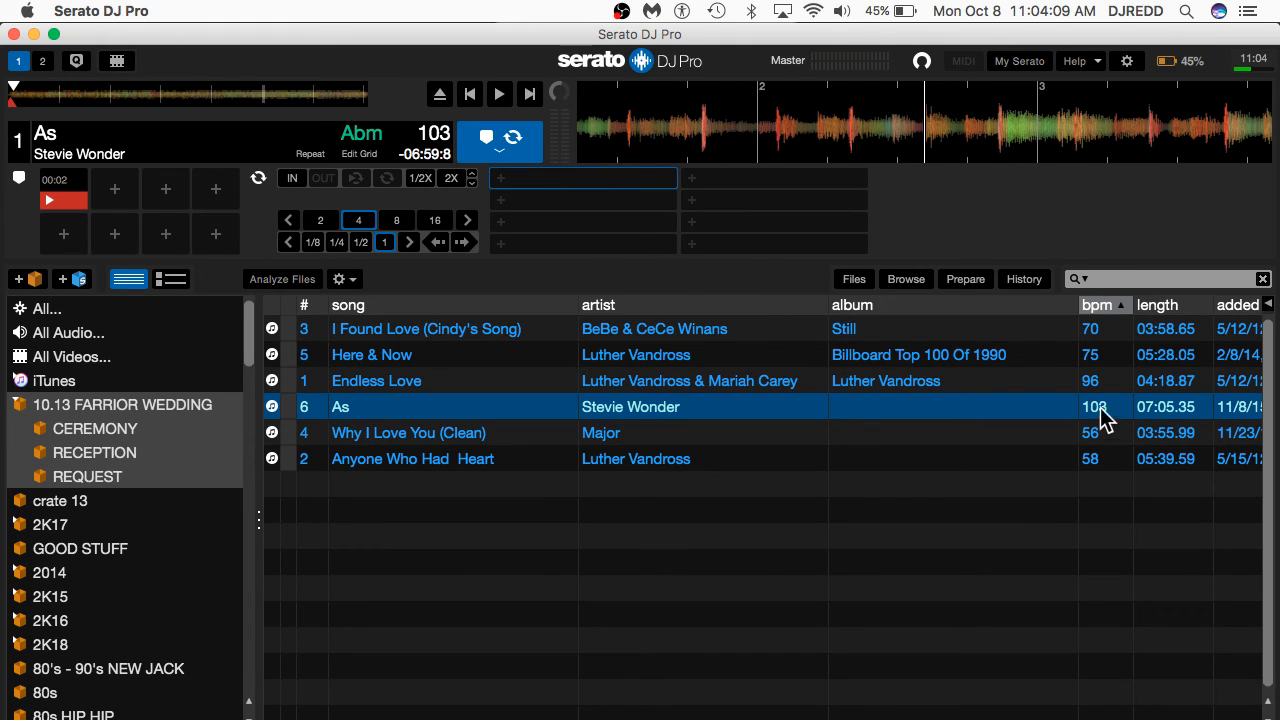
key("XF86AudioLowerVolume")
key("XF86AudioLowerVolume")
key("XF86AudioLowerVolume")
key("XF86AudioLowerVolume")
Step: Re-sort the parent wedding crate by ascending BPM and open the CEREMONY crate
left_click(1106, 306)
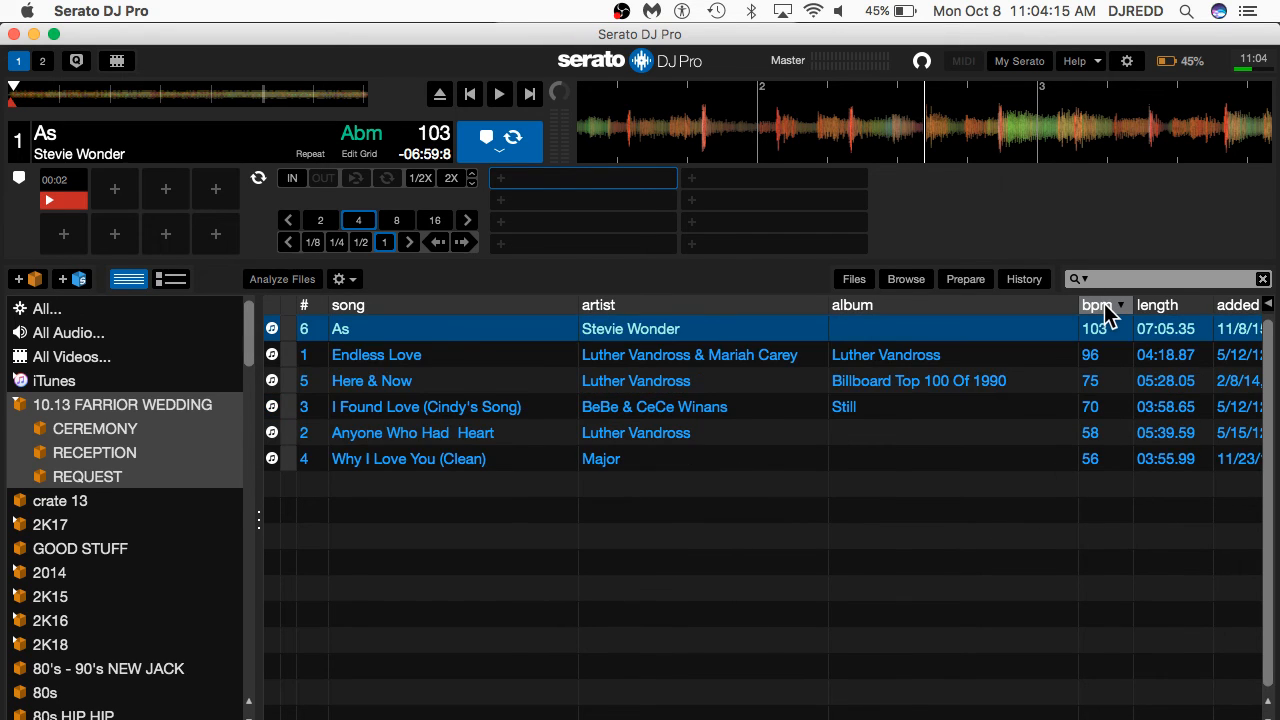
left_click(1106, 306)
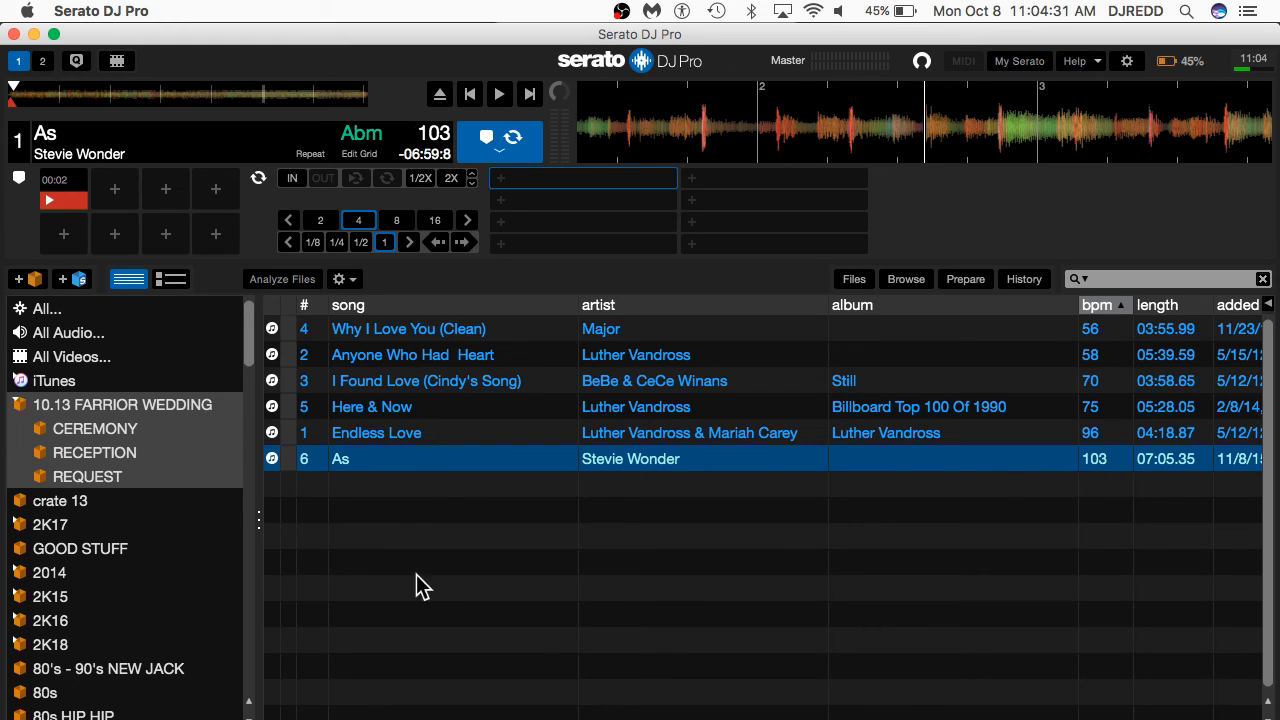
left_click(99, 404)
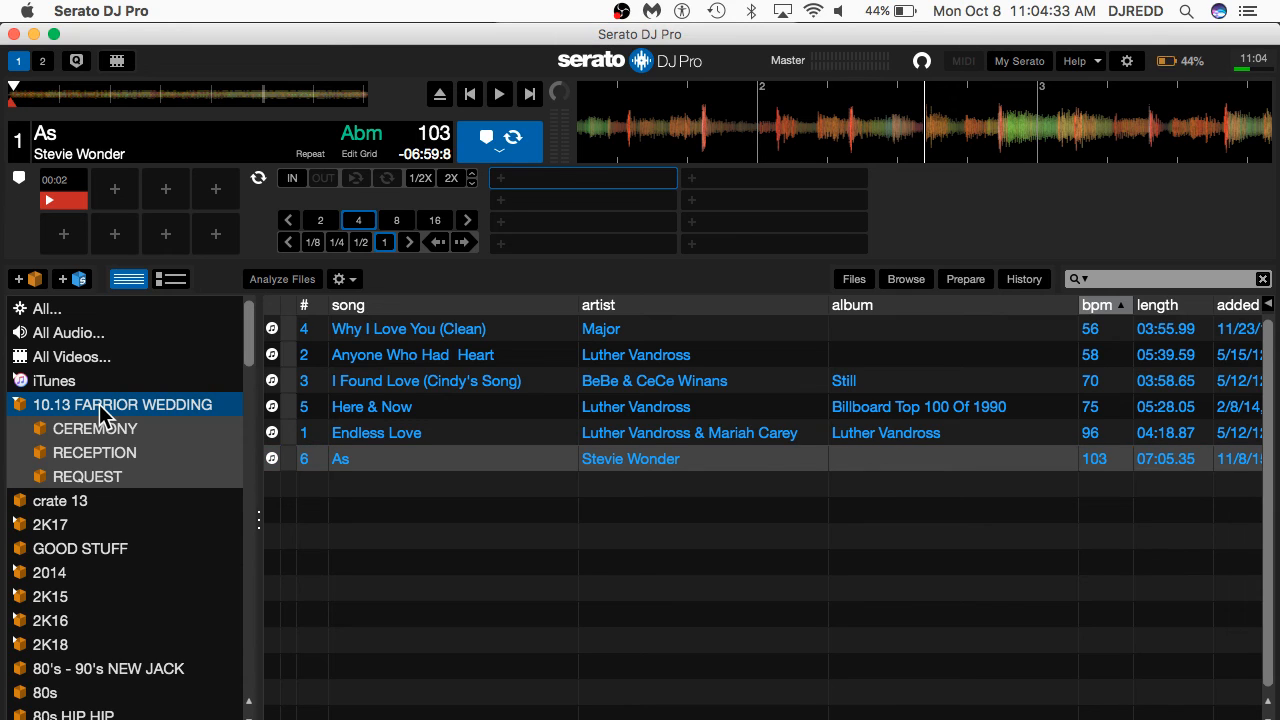
left_click(100, 430)
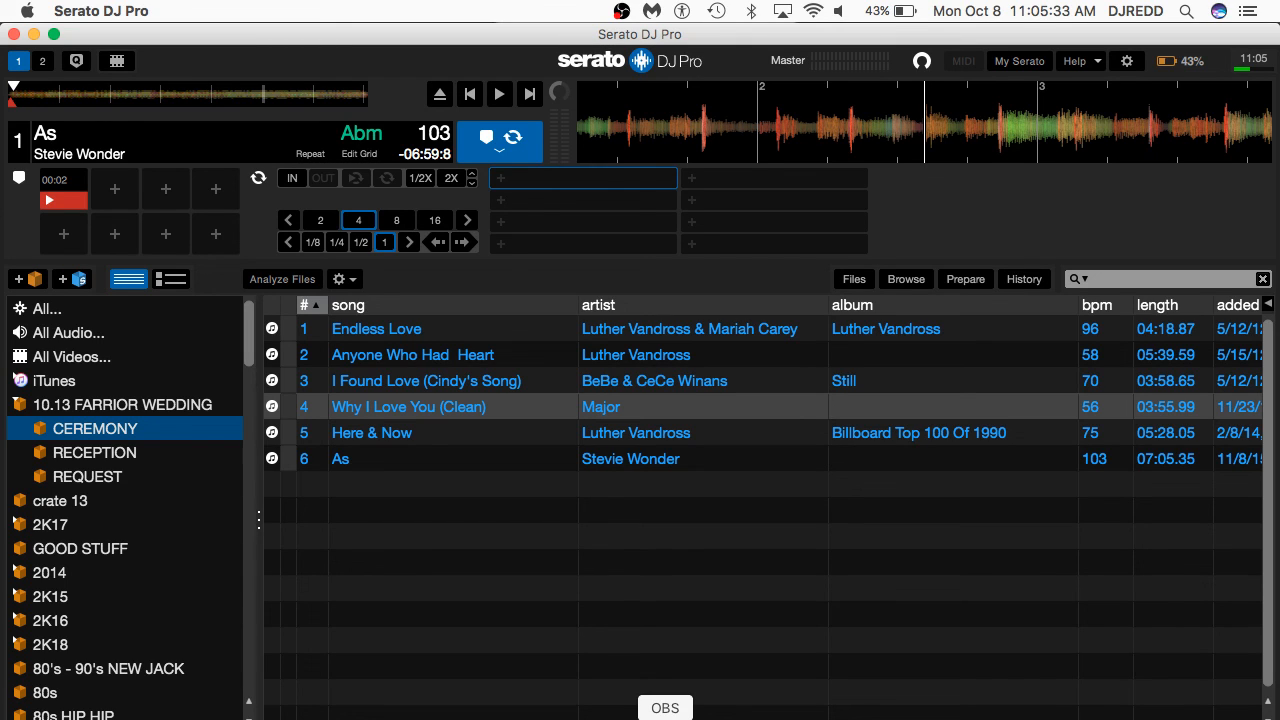
Step: Switch to OBS Studio
right_click(665, 718)
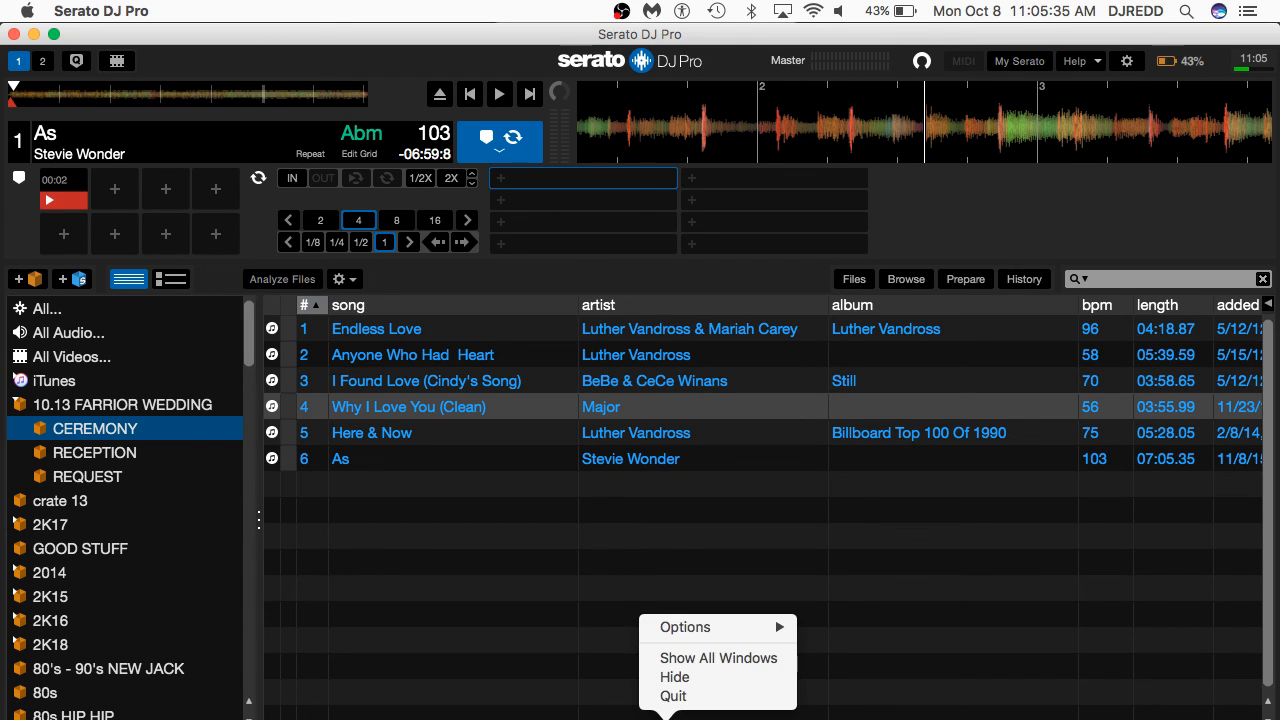
left_click(606, 697)
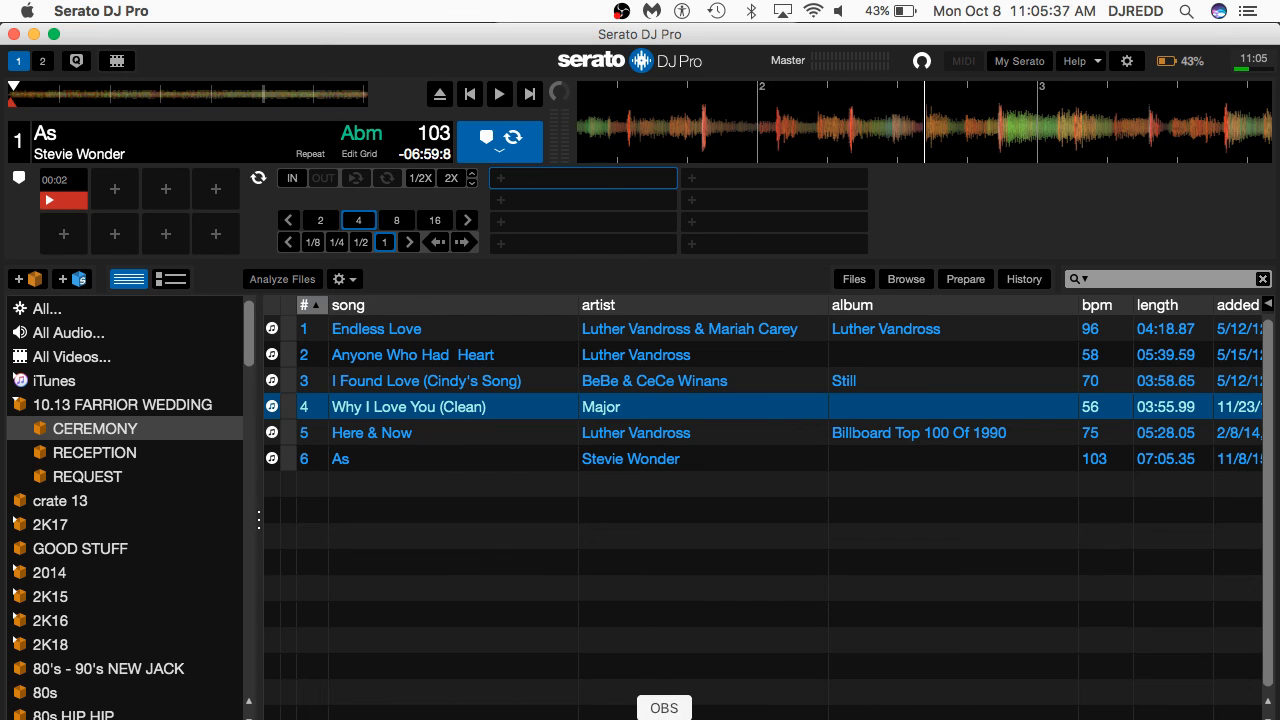
left_click(664, 716)
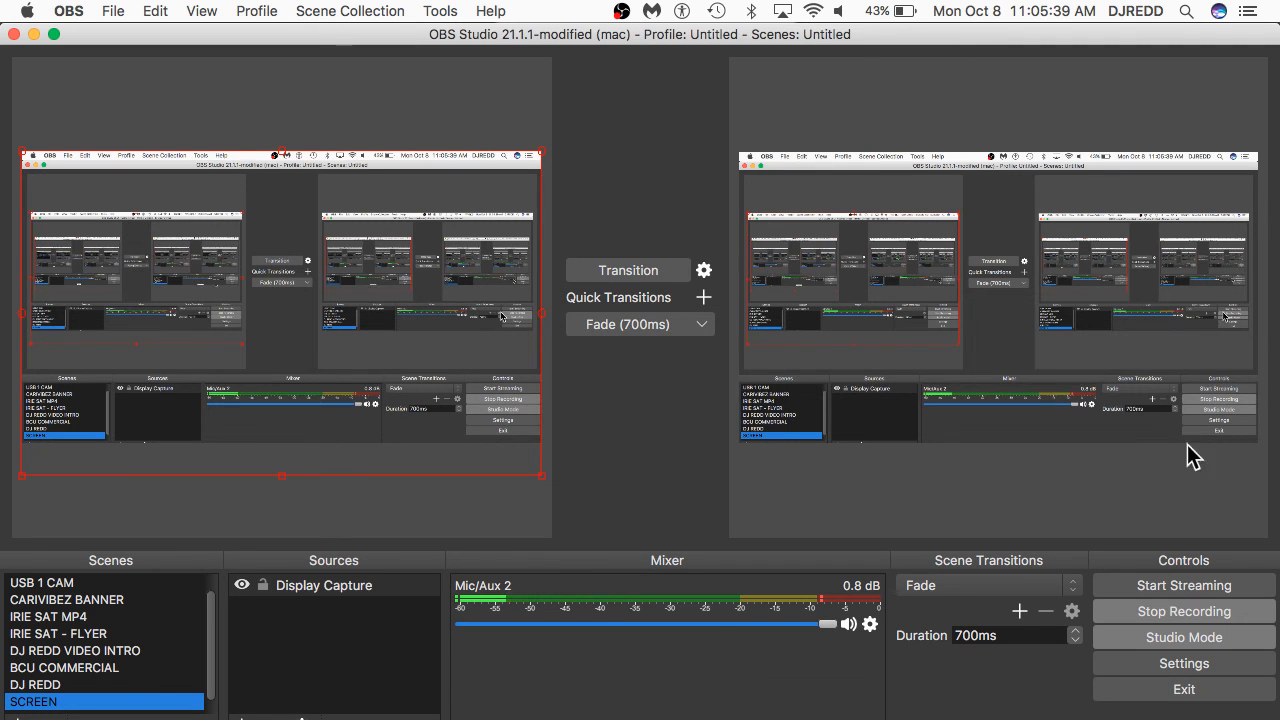